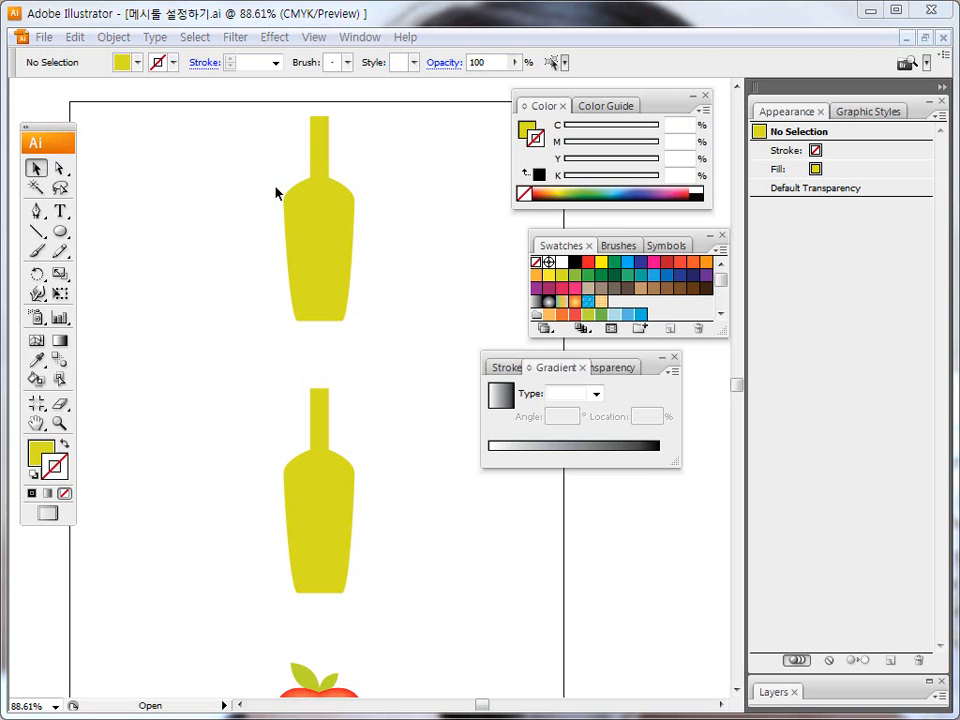
drag(244, 231, 216, 280)
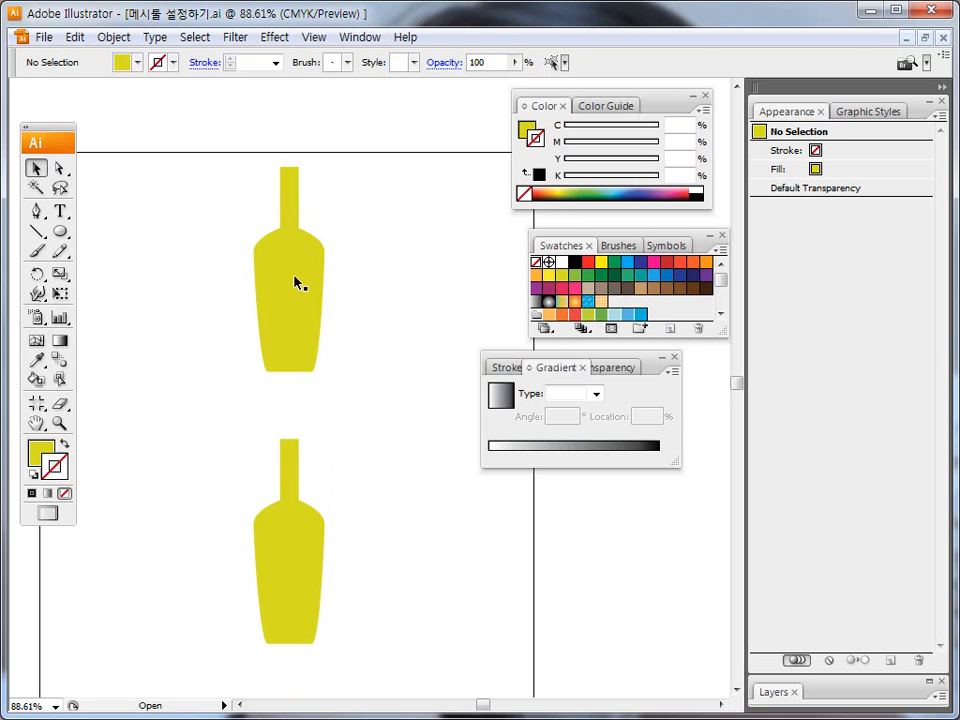
drag(367, 264, 378, 268)
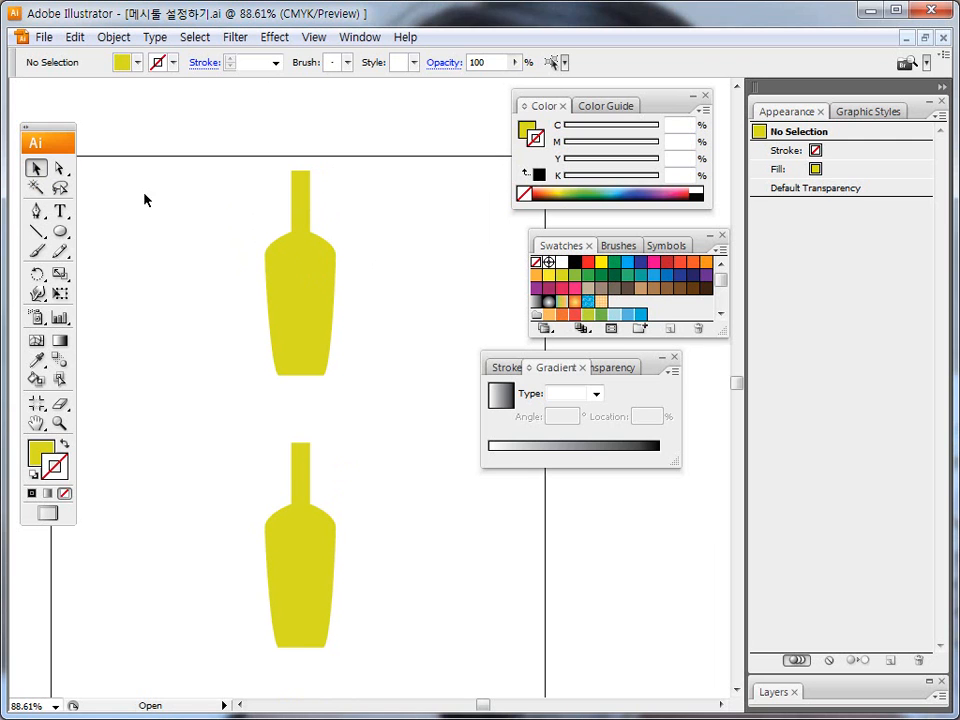
click(313, 297)
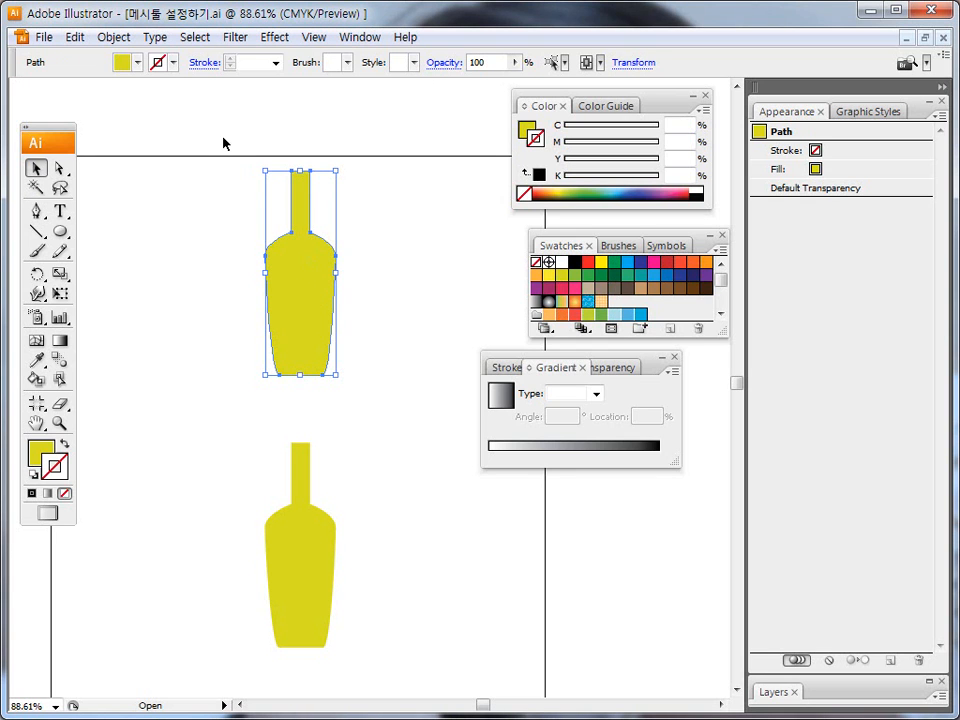
click(111, 42)
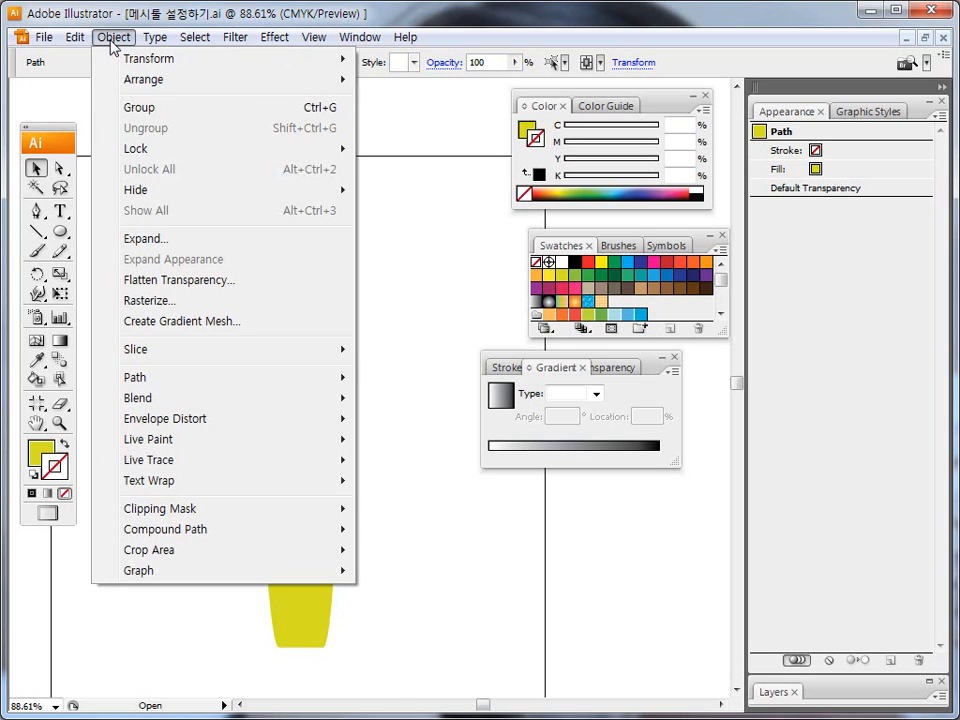
click(165, 321)
drag(437, 291, 423, 400)
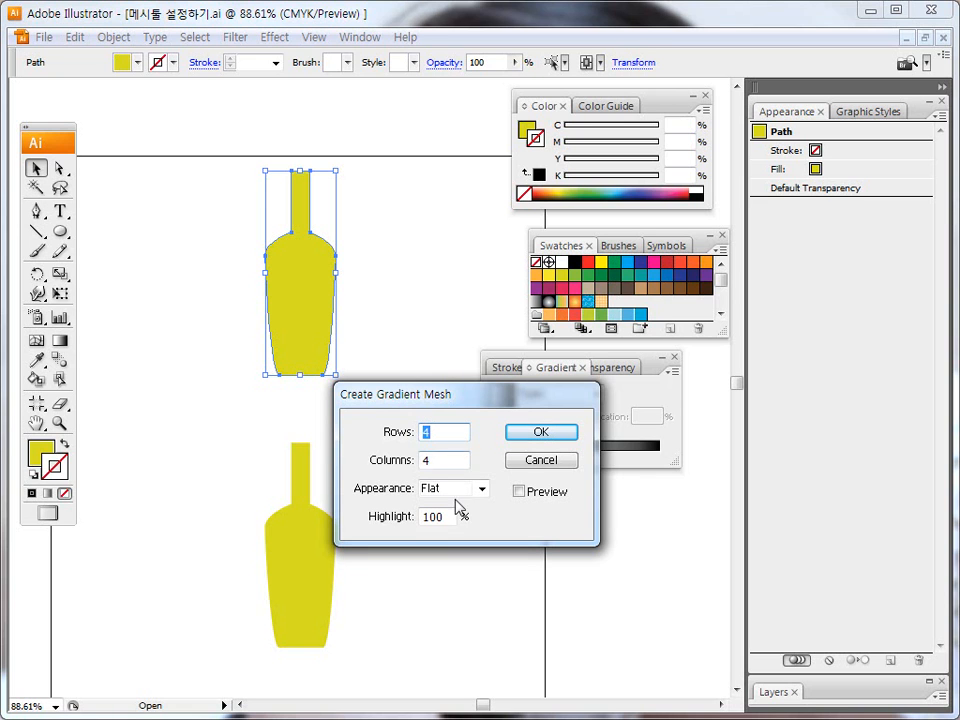
mouse_move(495, 405)
mouse_down()
mouse_move(496, 362)
mouse_move(500, 386)
mouse_up()
click(522, 471)
double_click(450, 411)
text(2)
key(Tab)
text(3)
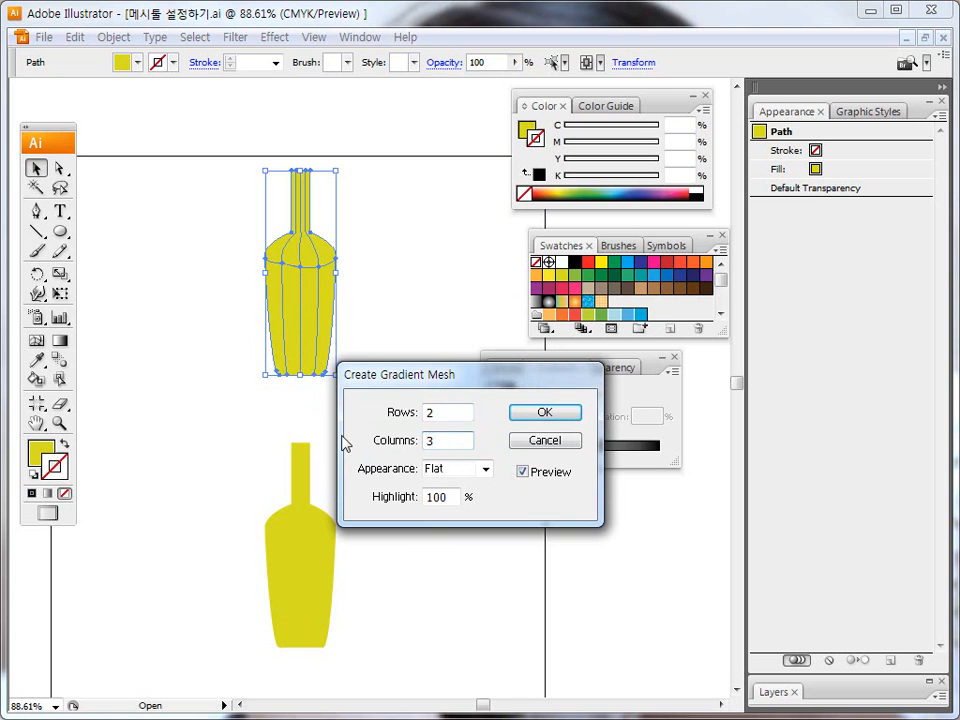
click(486, 471)
click(471, 501)
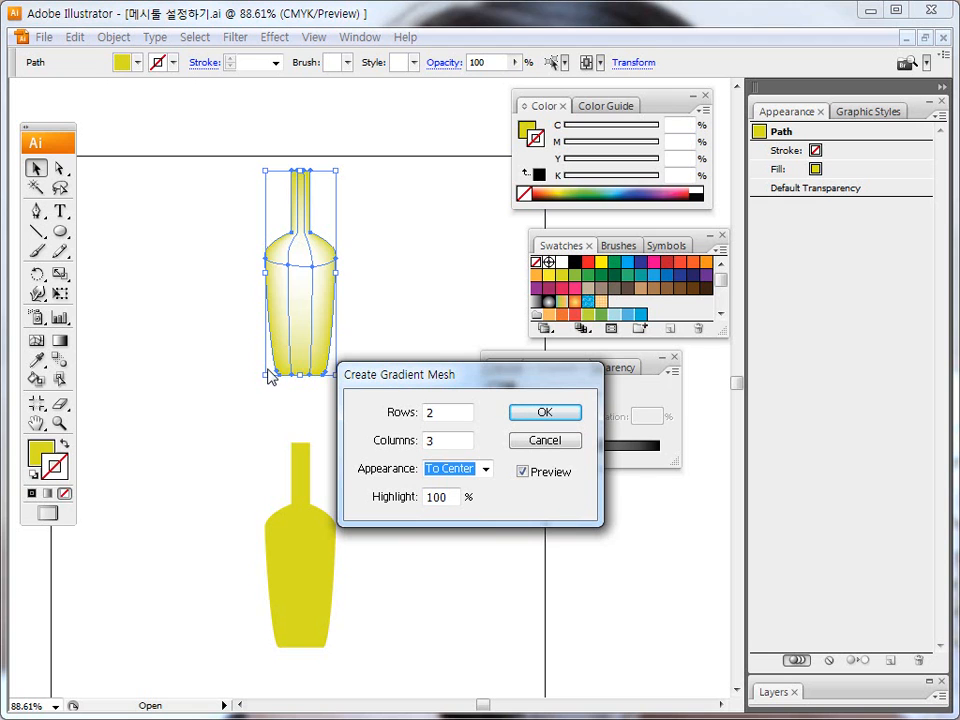
click(545, 441)
Fill the upper bottle with the red swatch (C 0, M 100, Y 100, K 0).
click(227, 214)
click(304, 306)
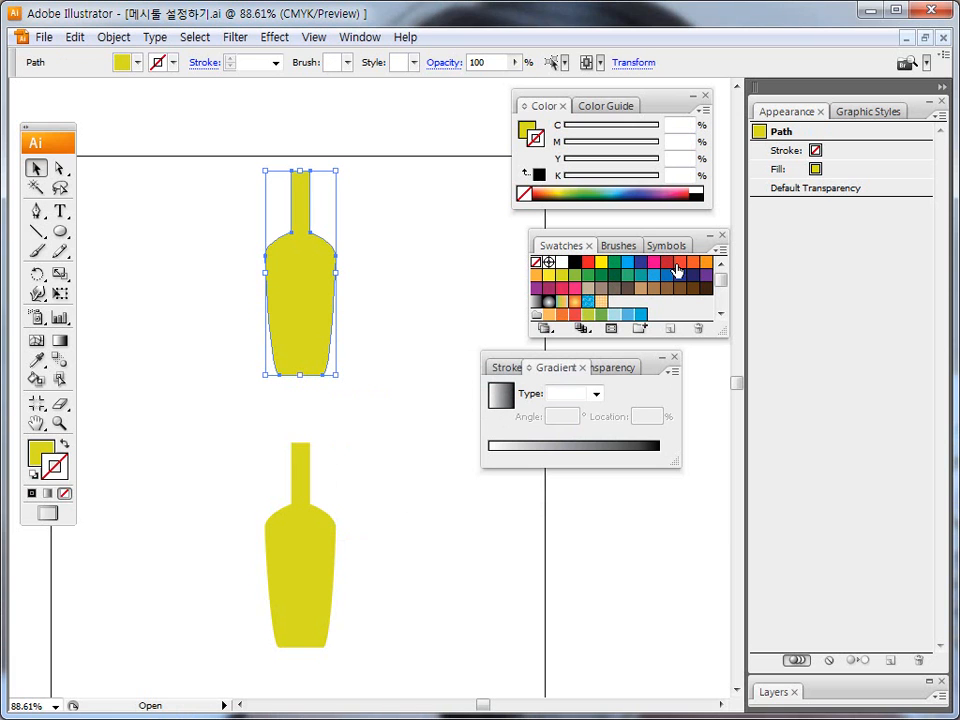
key(x)
click(588, 262)
click(64, 493)
click(40, 452)
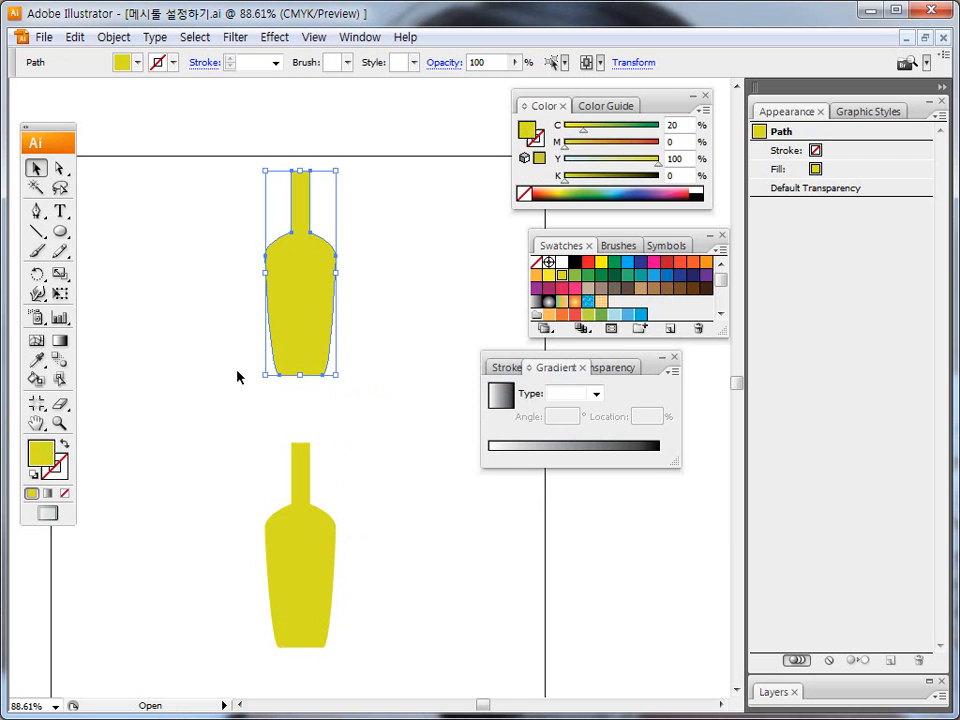
click(588, 262)
Convert the upper red bottle to a gradient mesh with 2 rows, 3 columns and To Center appearance.
click(112, 37)
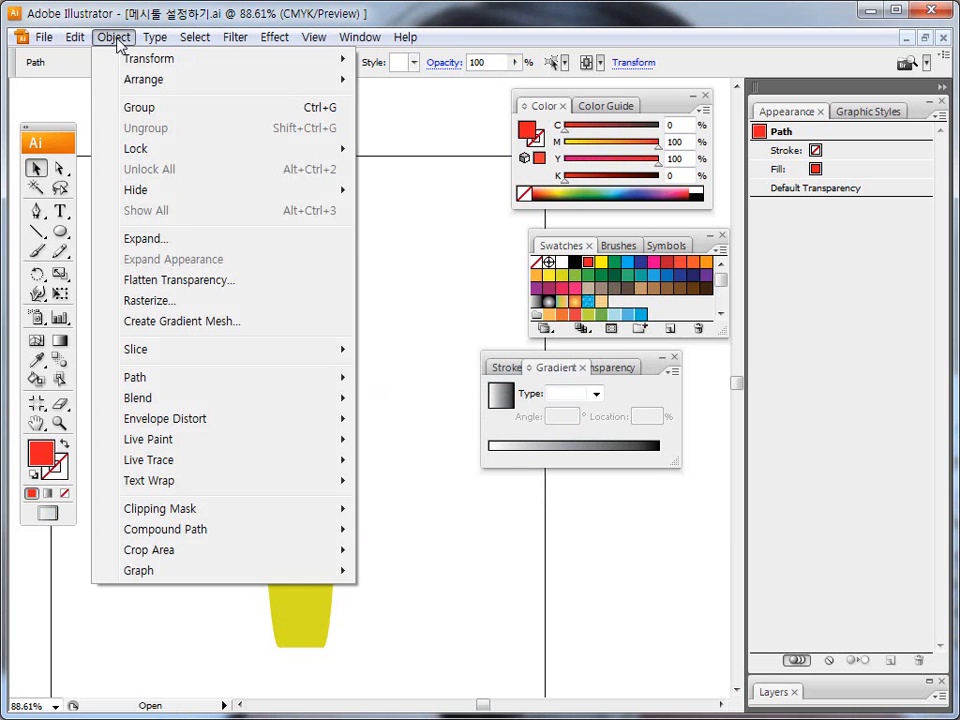
click(185, 321)
click(551, 473)
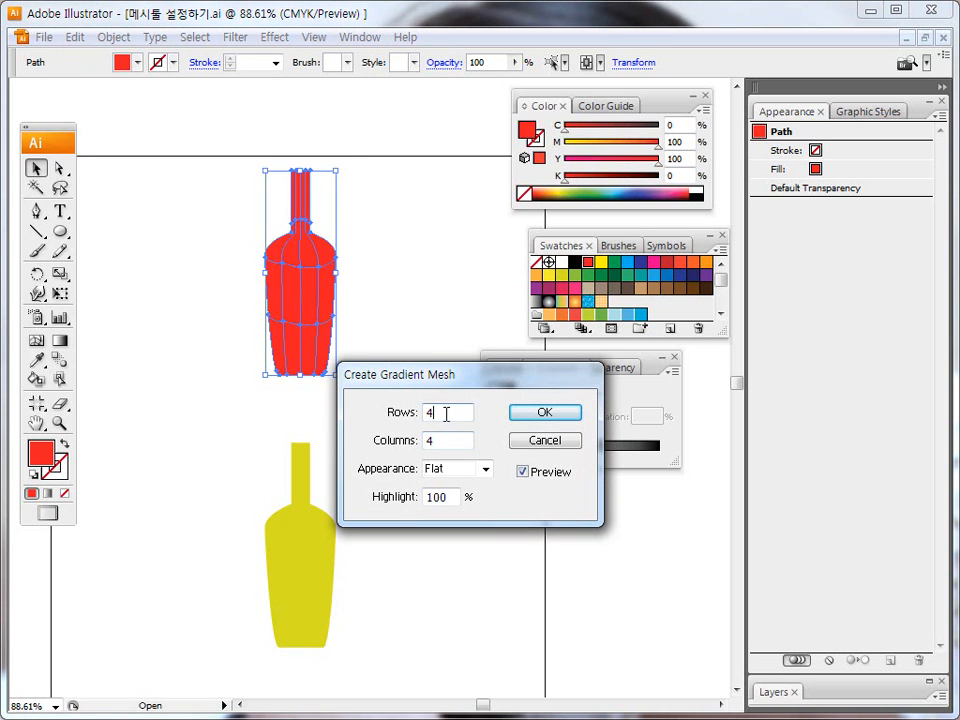
text(2)
key(Tab)
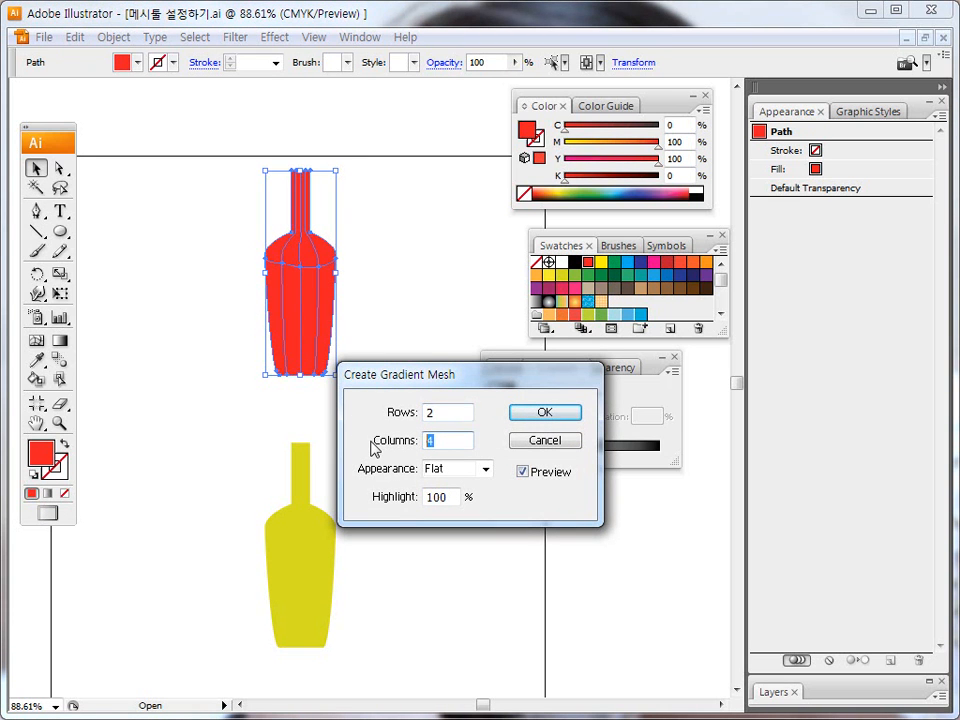
text(3)
click(486, 470)
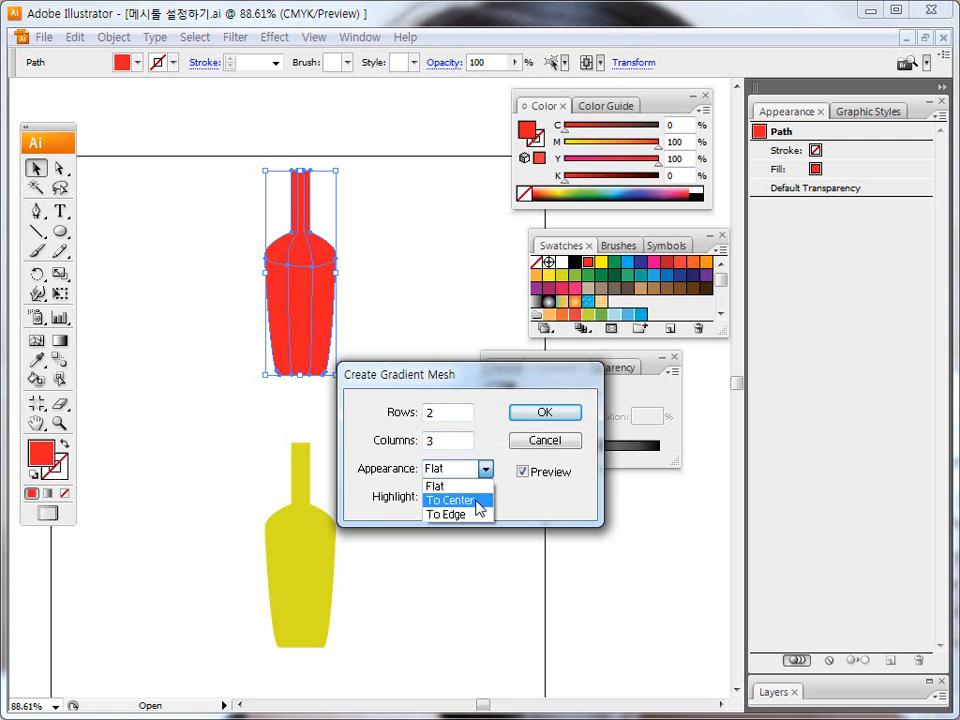
click(480, 510)
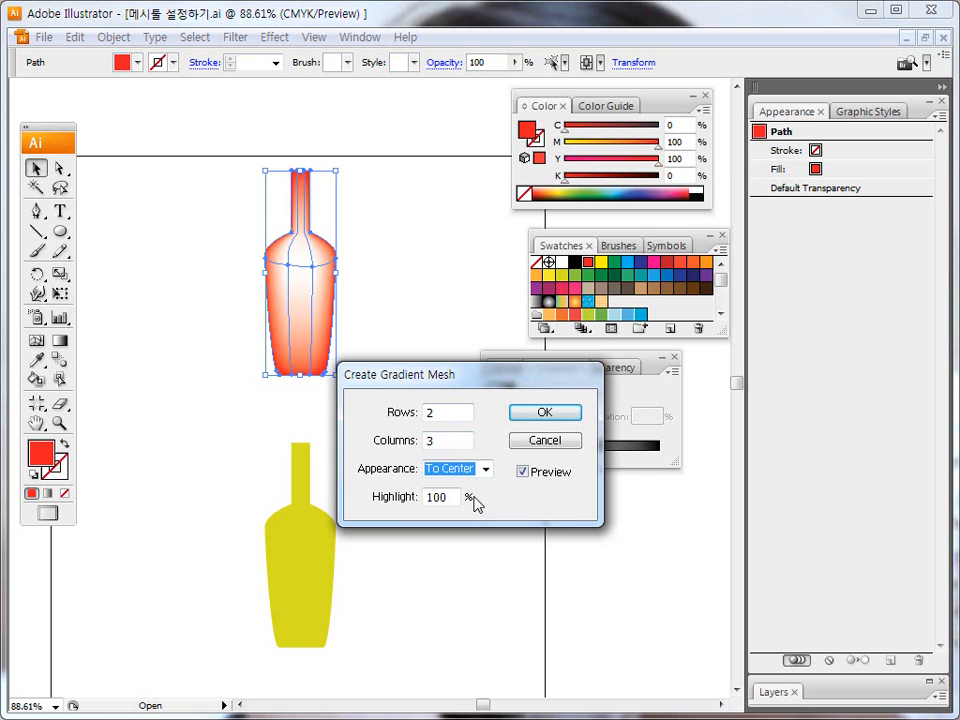
click(548, 413)
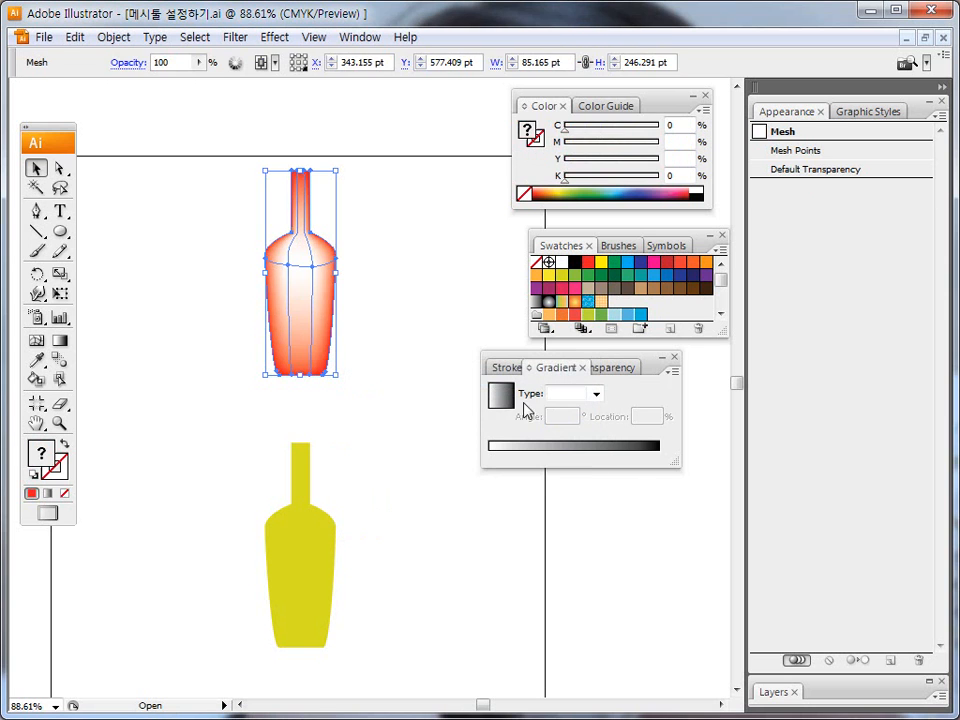
click(404, 341)
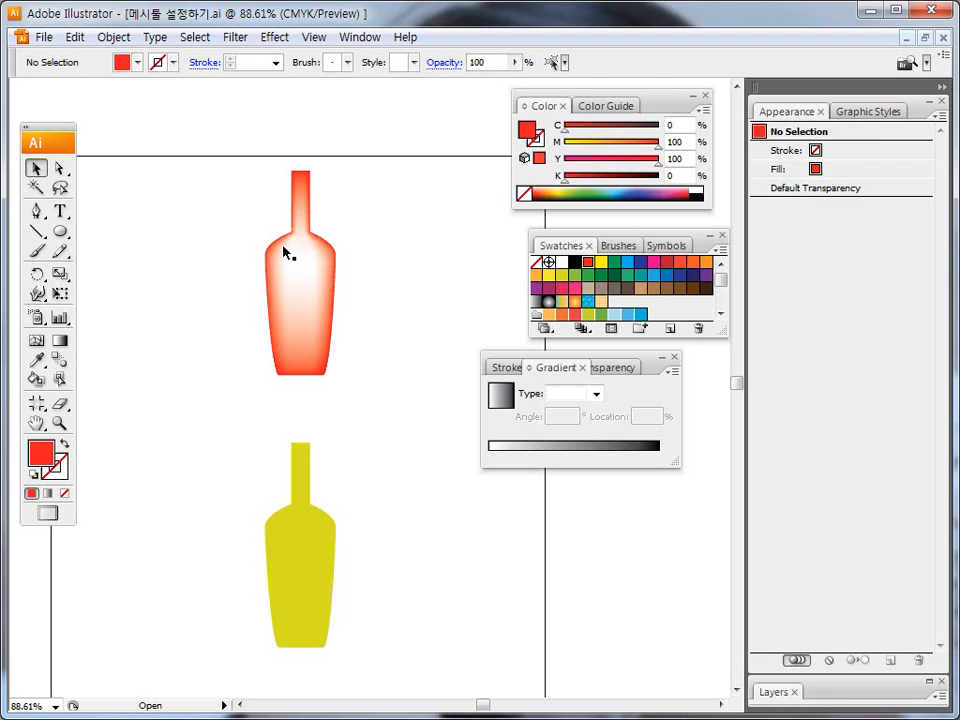
Fill the lower bottle with red and convert it to a gradient mesh with 2 rows, 3 columns, To Edge appearance and 100% highlight.
click(306, 510)
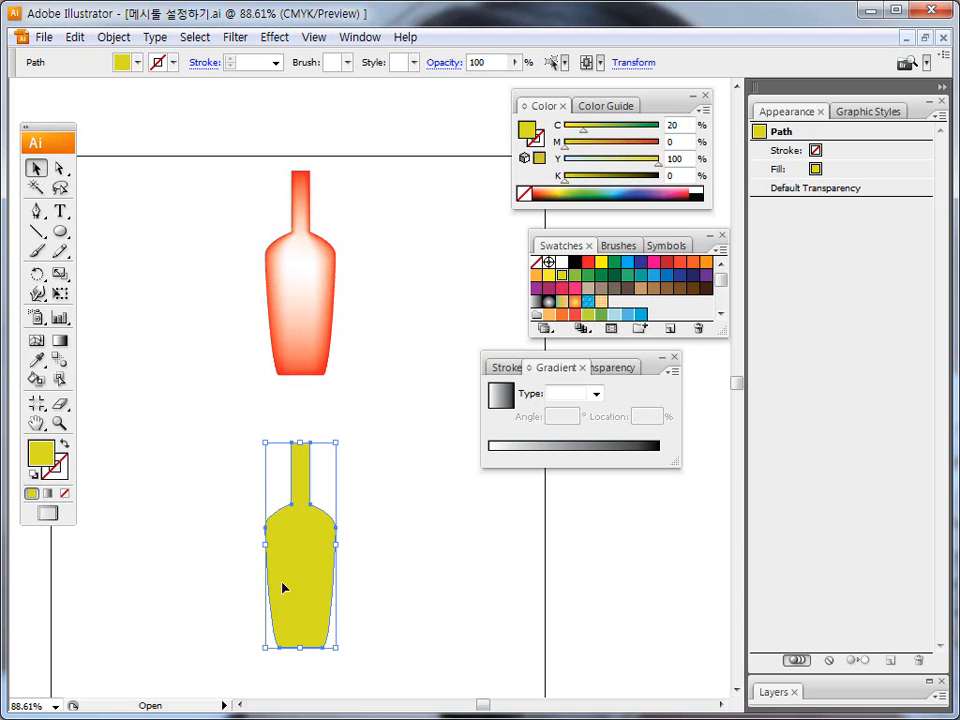
click(583, 266)
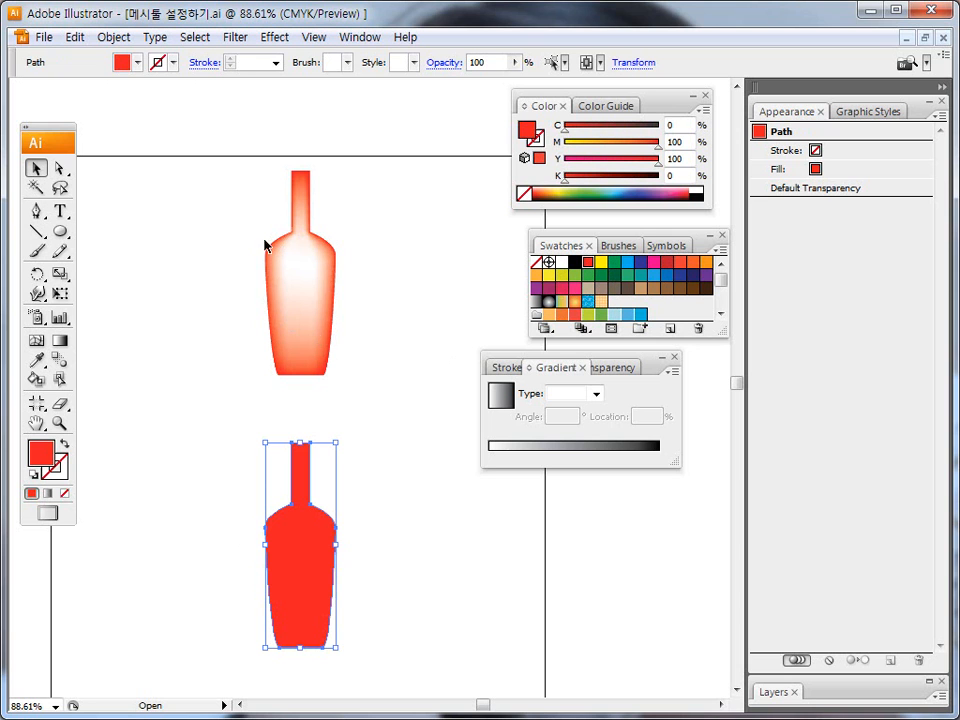
click(113, 37)
mouse_move(162, 198)
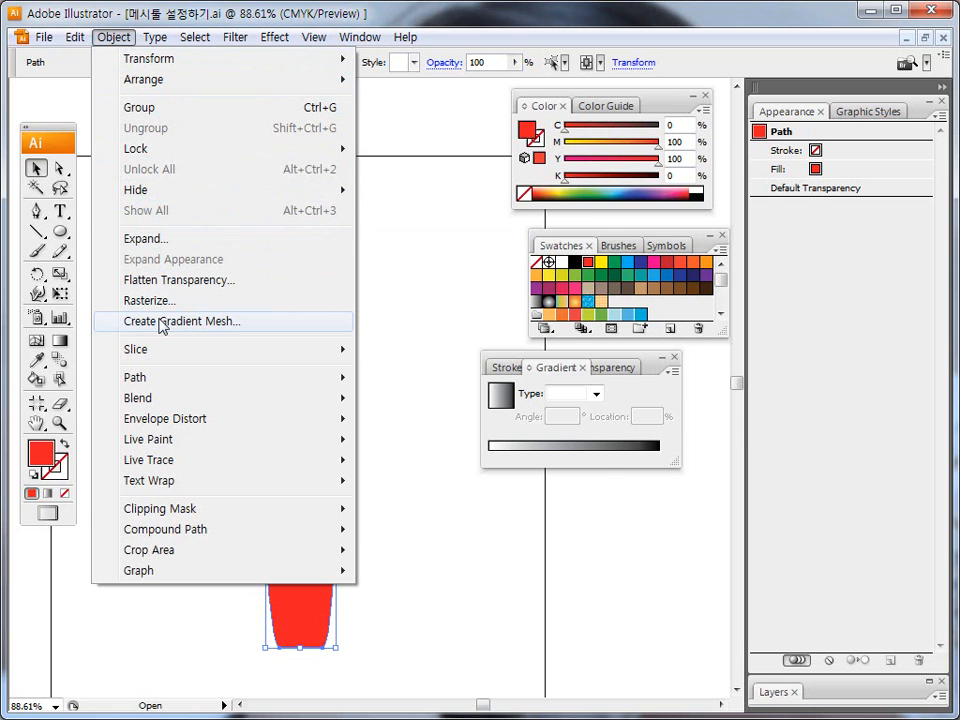
click(162, 322)
drag(434, 380, 452, 370)
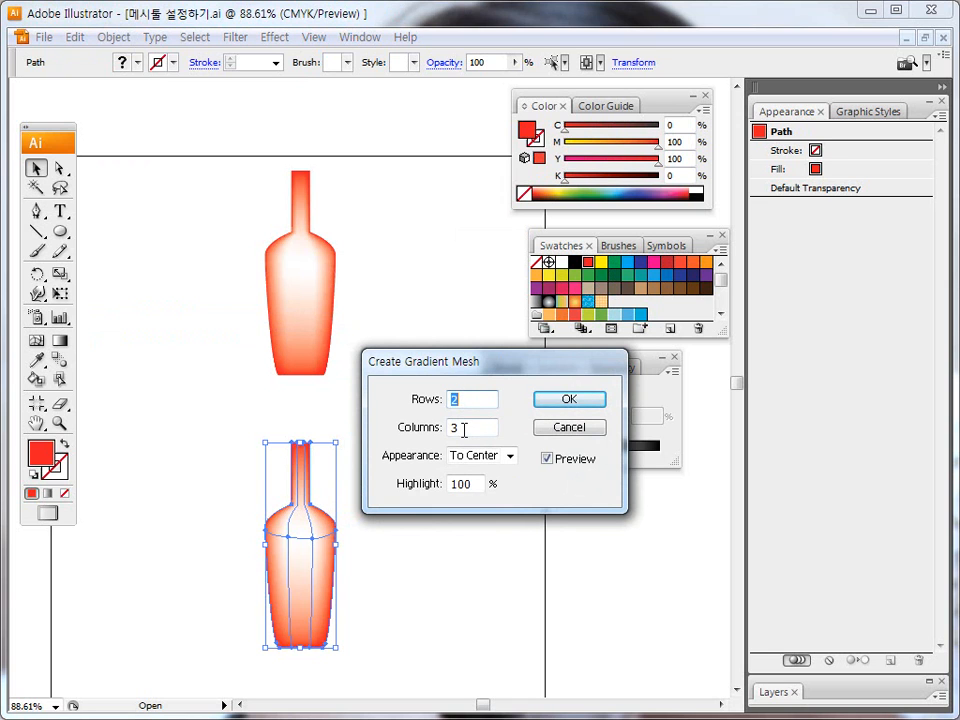
click(509, 456)
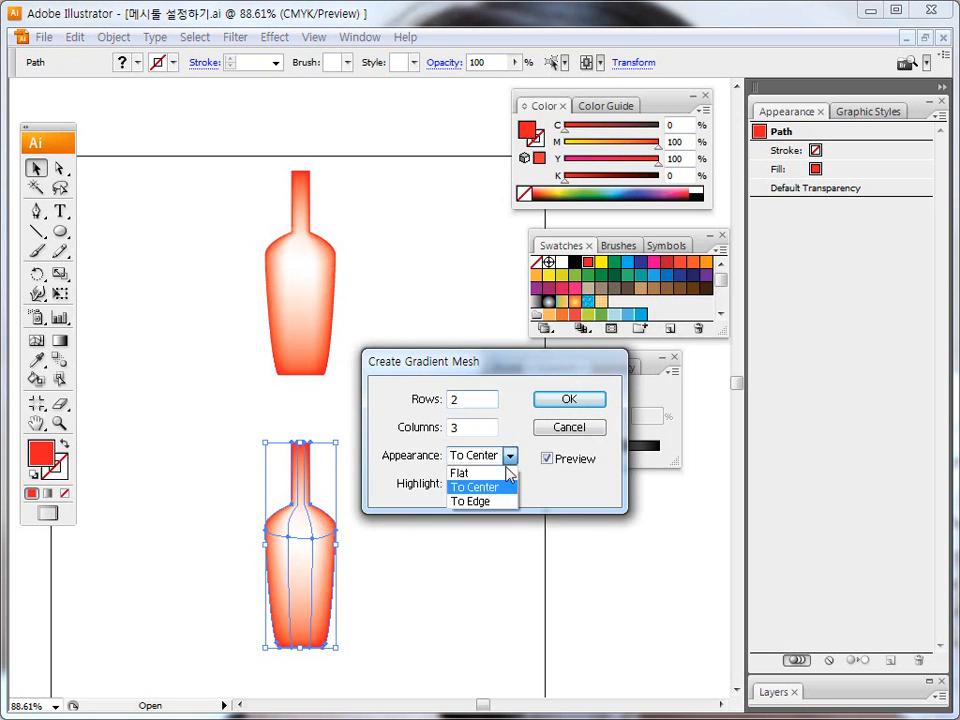
click(492, 505)
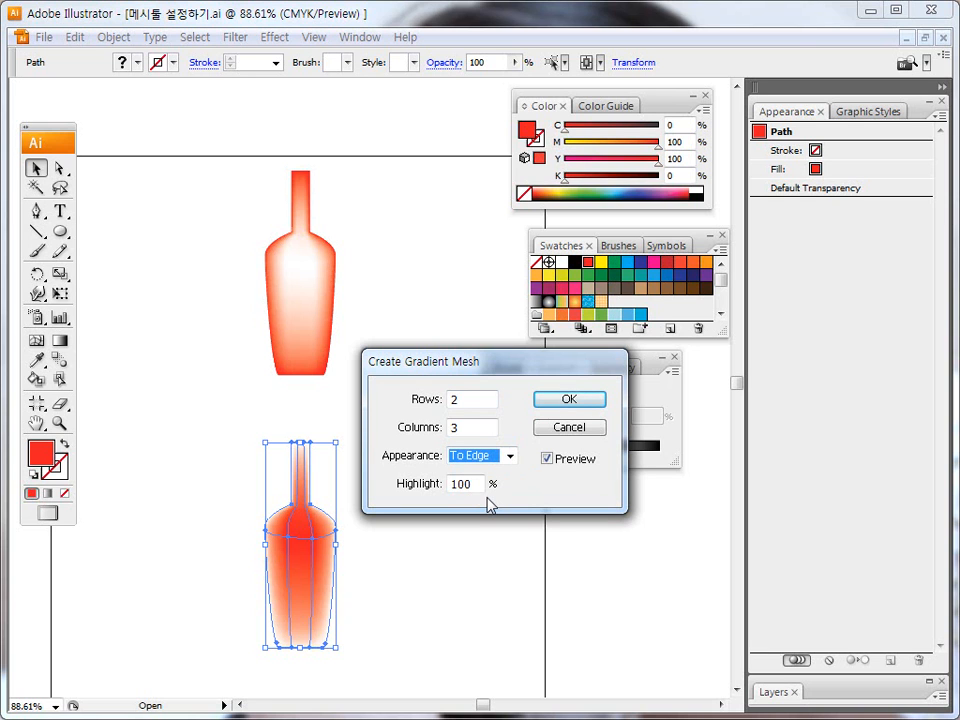
click(509, 455)
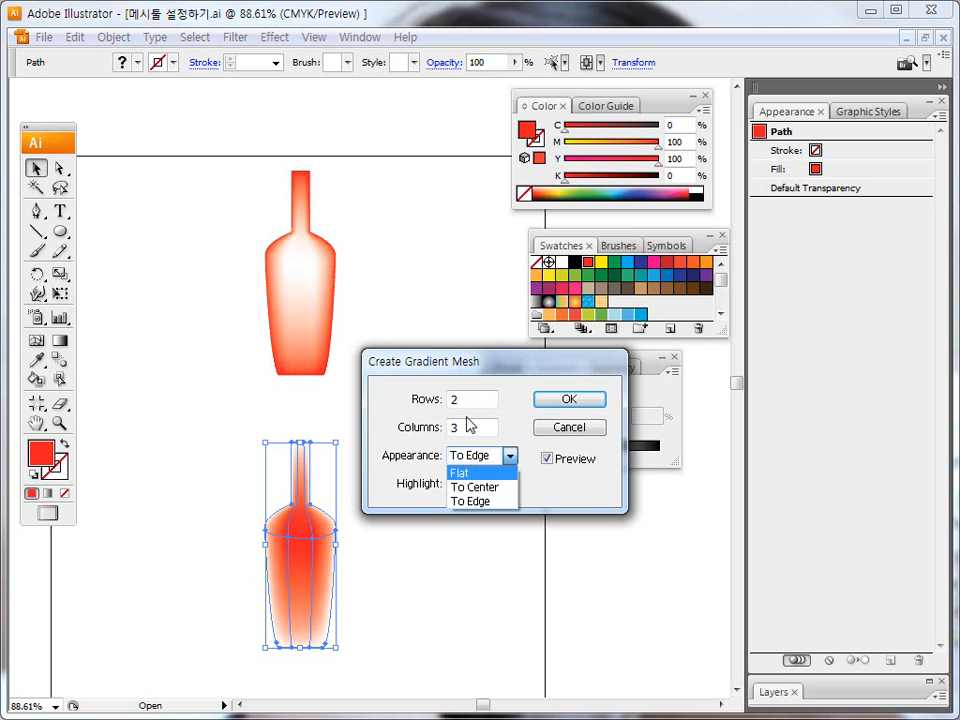
click(510, 499)
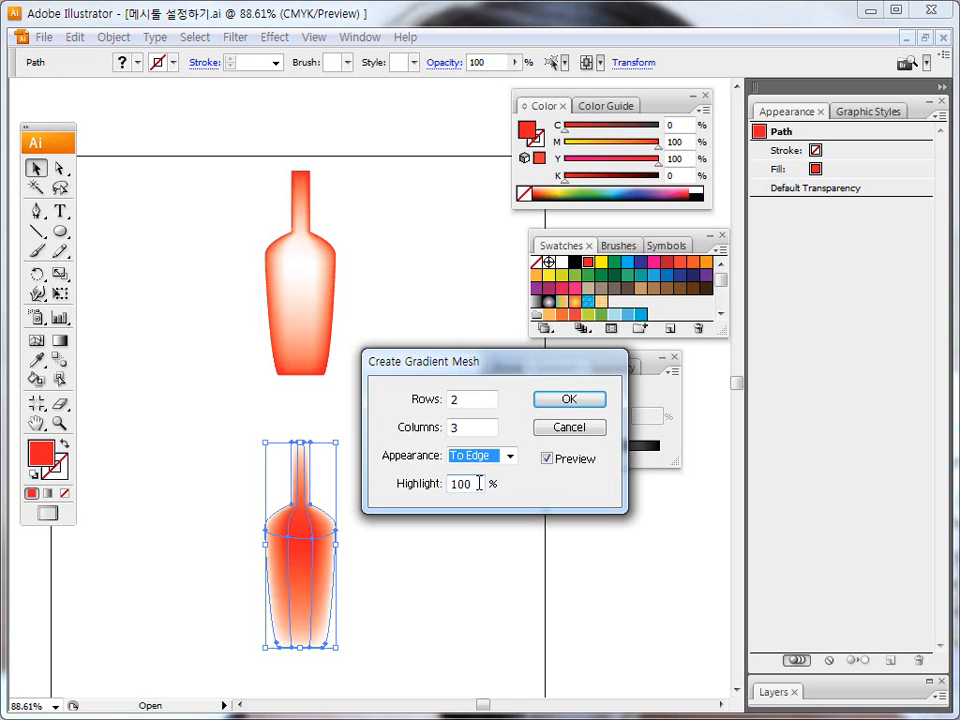
click(575, 404)
click(396, 418)
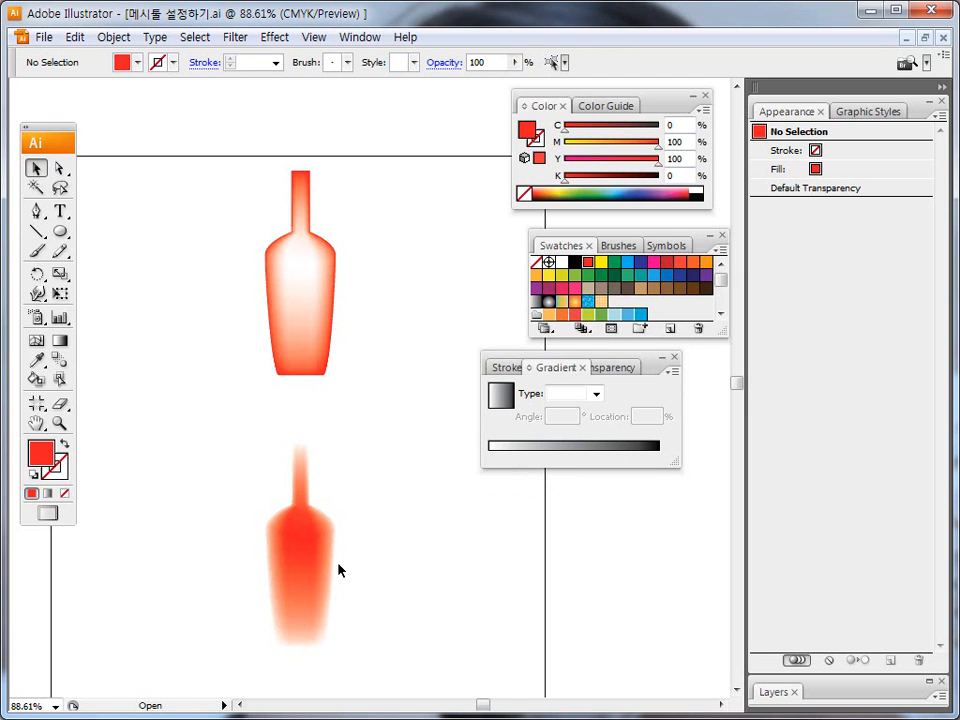
click(298, 555)
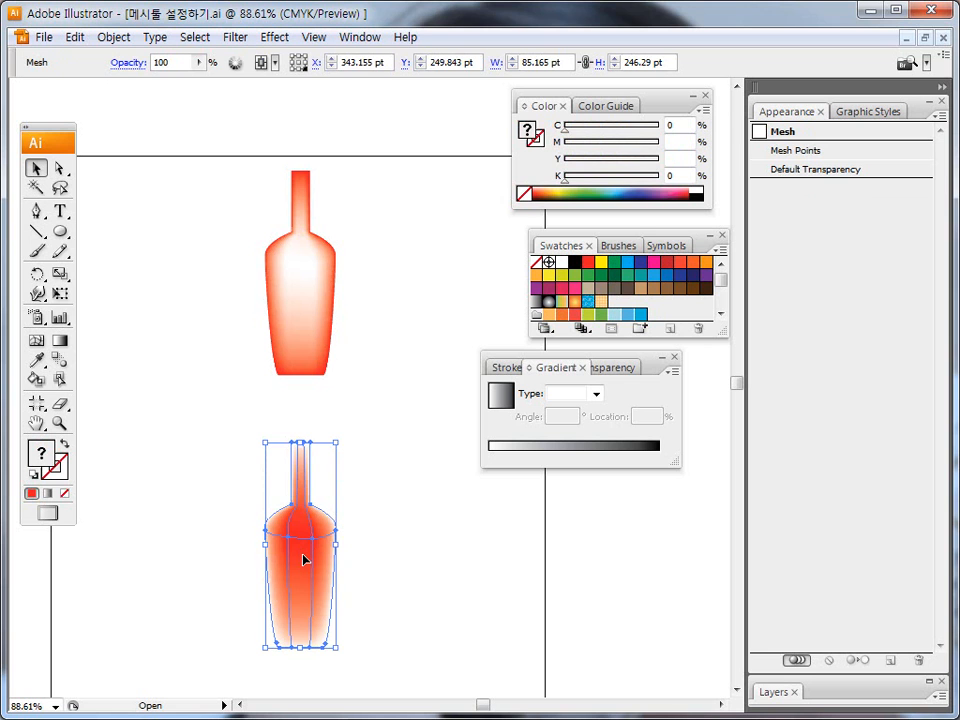
click(113, 37)
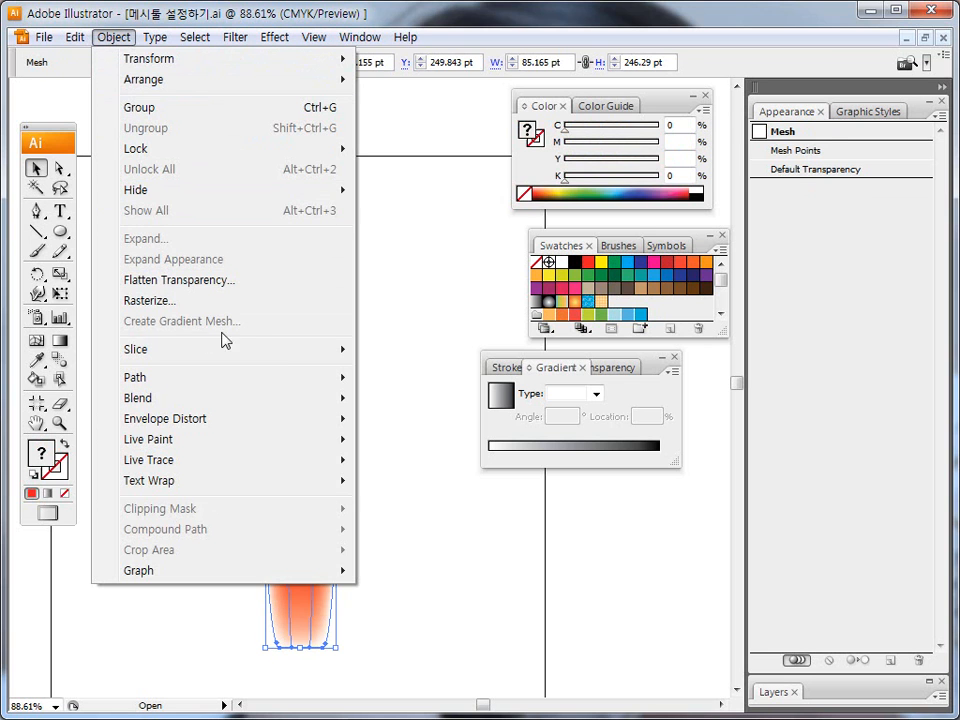
click(386, 403)
click(386, 408)
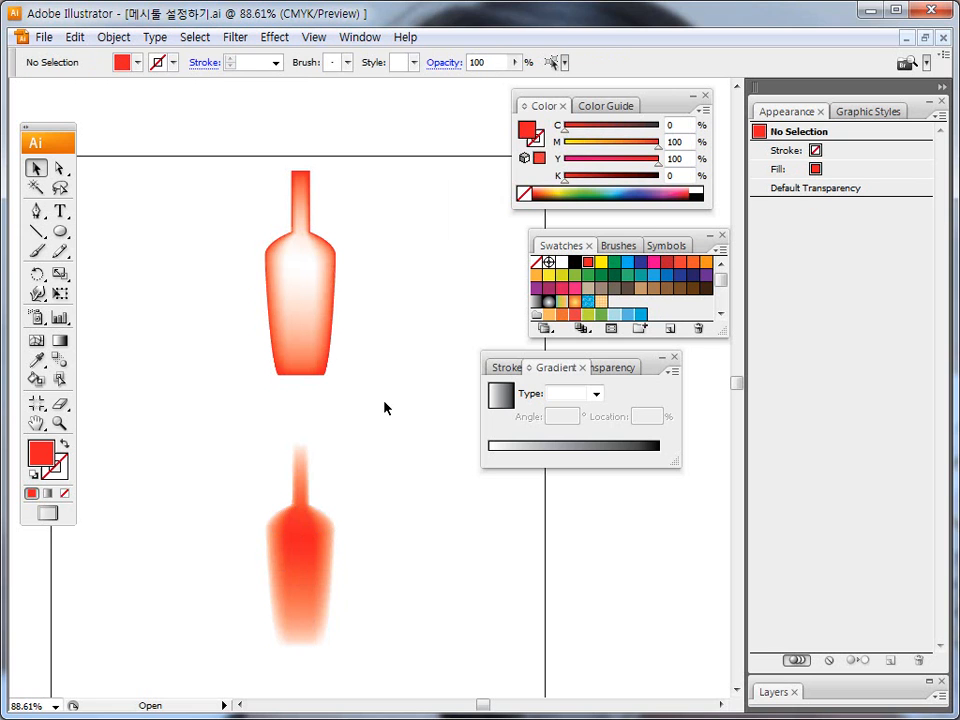
Revert the document to its saved version.
key(F12)
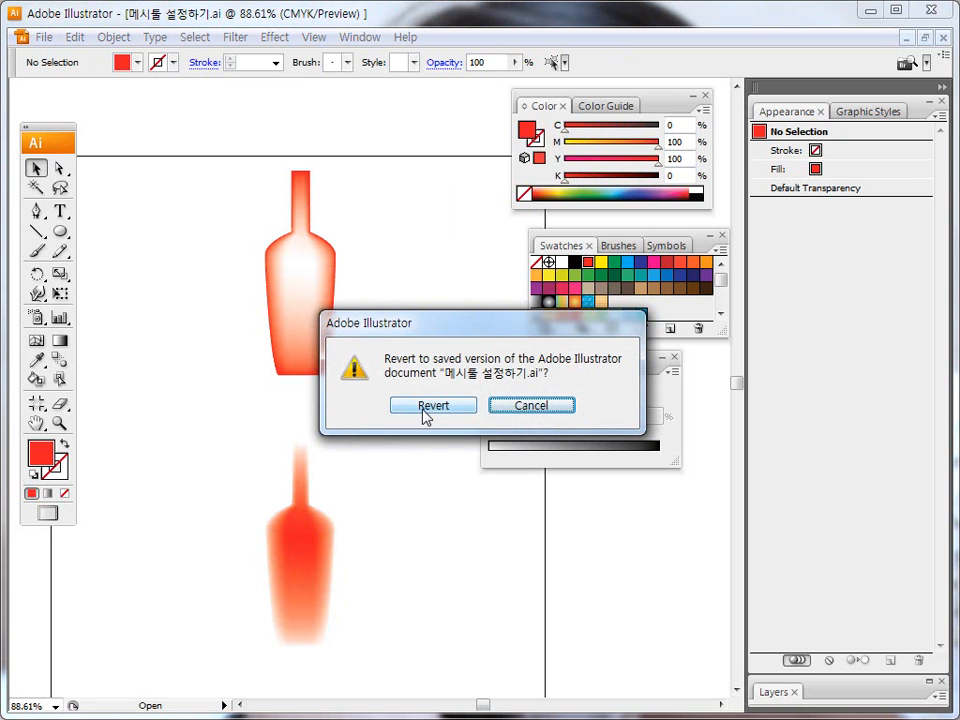
click(426, 405)
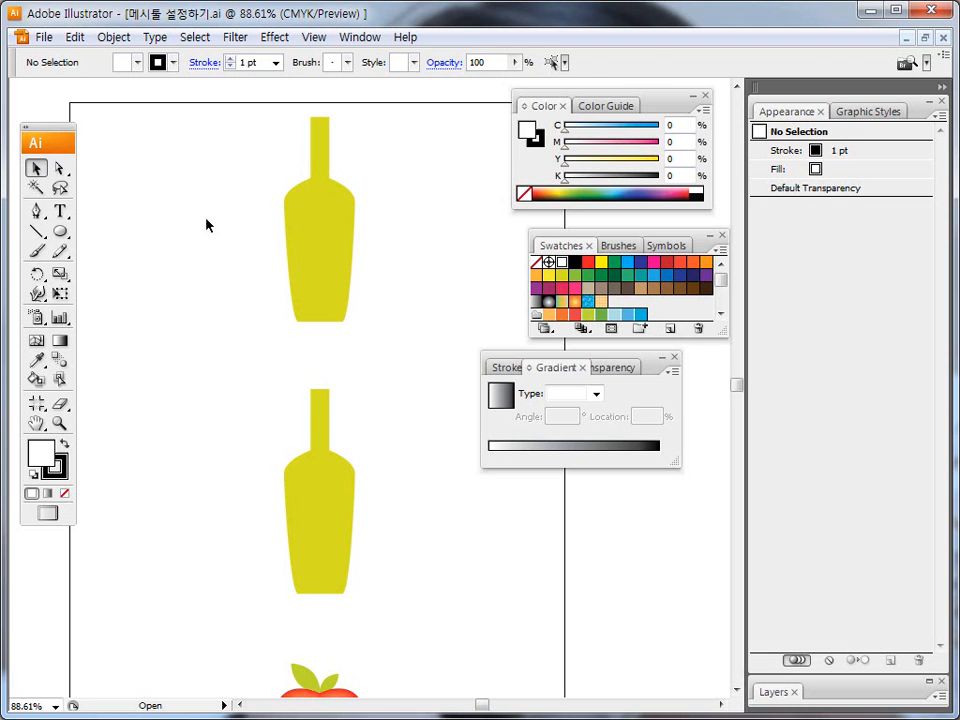
Apply the white-to-black linear gradient fill to the upper bottle.
click(304, 212)
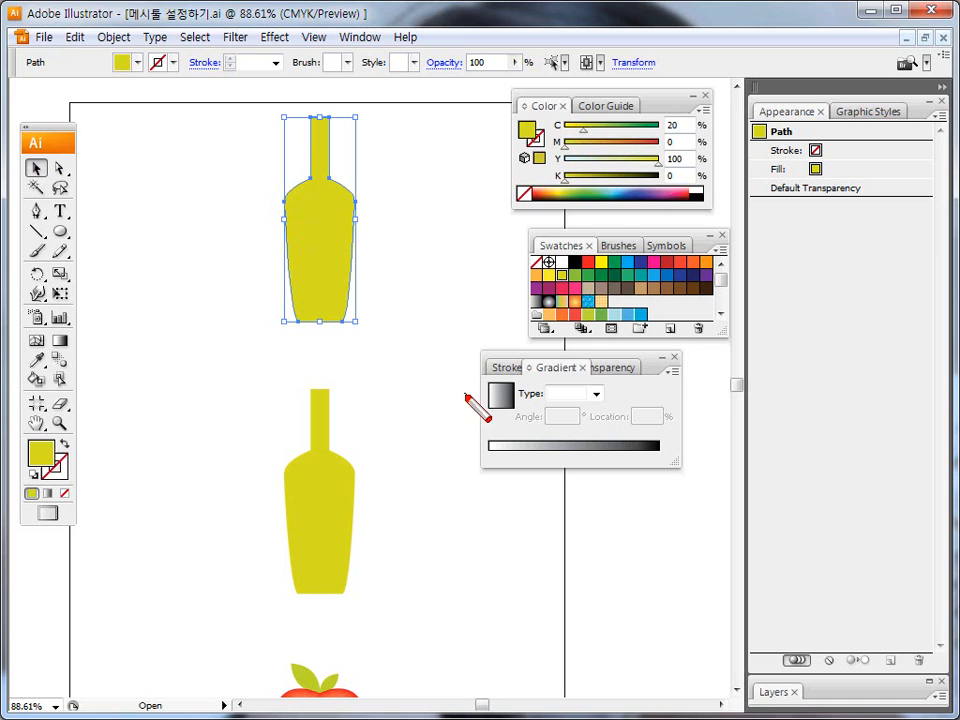
mouse_move(317, 120)
mouse_down()
mouse_move(283, 213)
mouse_move(301, 348)
mouse_move(376, 299)
mouse_move(345, 120)
mouse_up()
drag(518, 378, 525, 425)
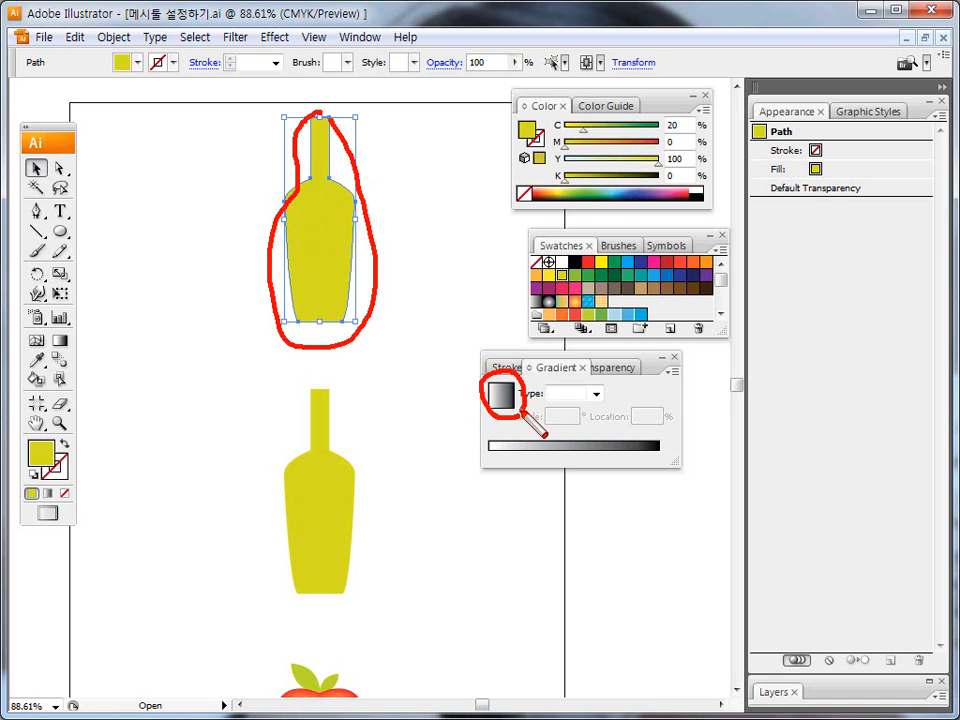
click(505, 401)
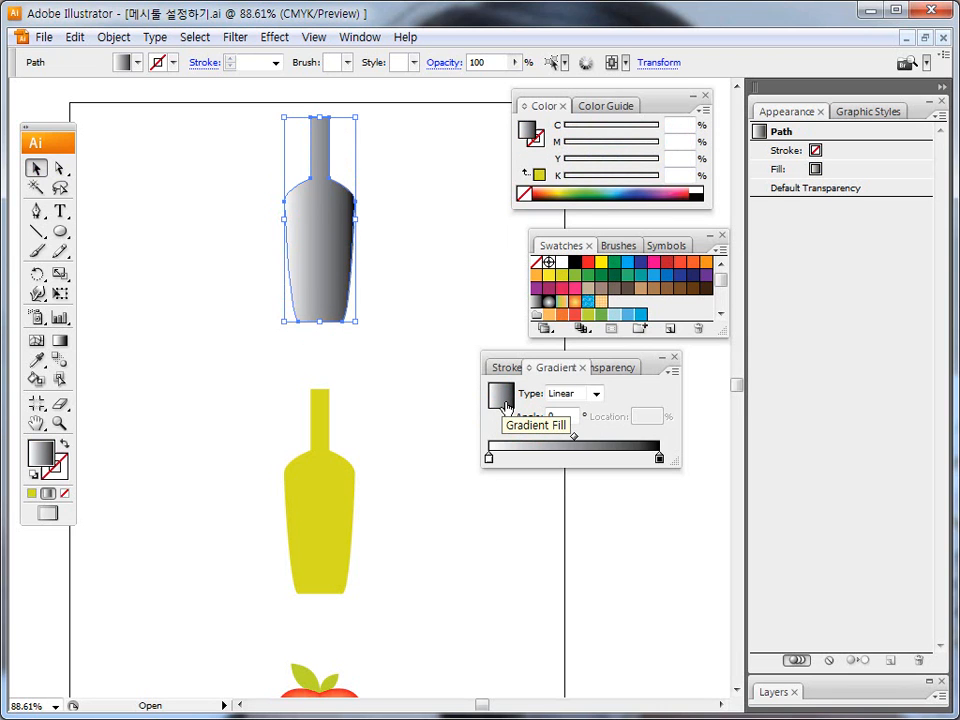
key(ctrl+shift+d)
drag(490, 453, 496, 462)
drag(648, 450, 666, 466)
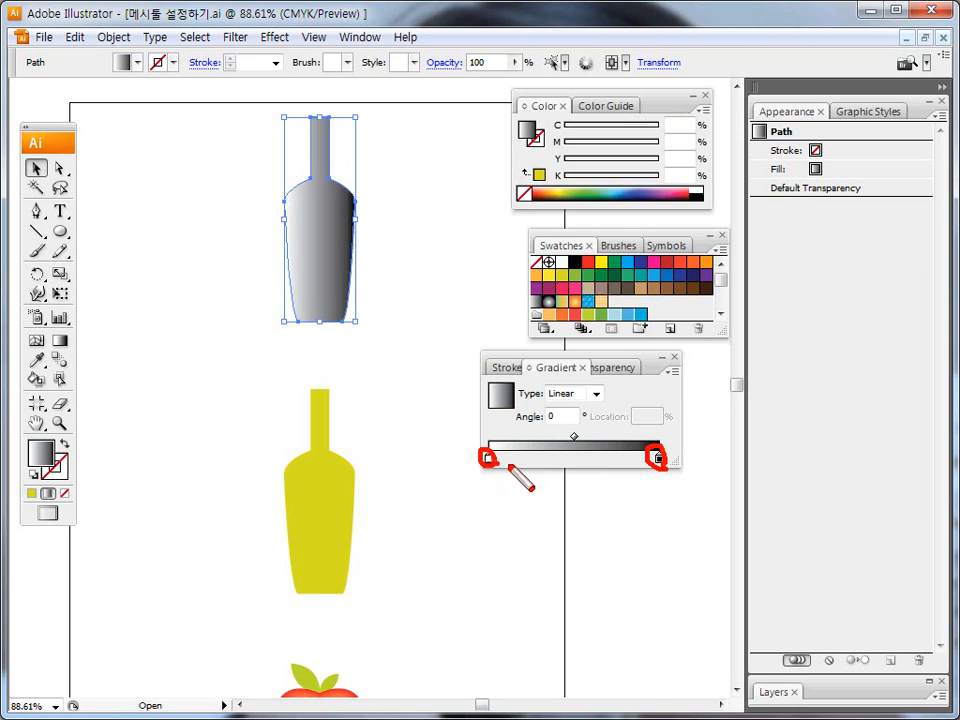
drag(481, 456, 499, 460)
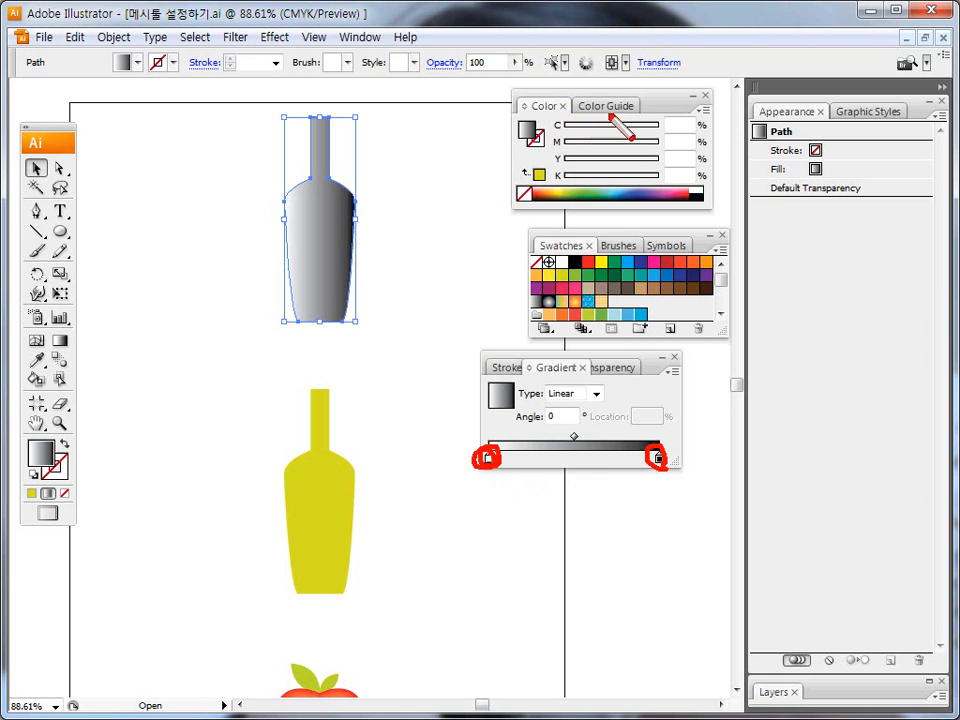
drag(707, 103, 710, 116)
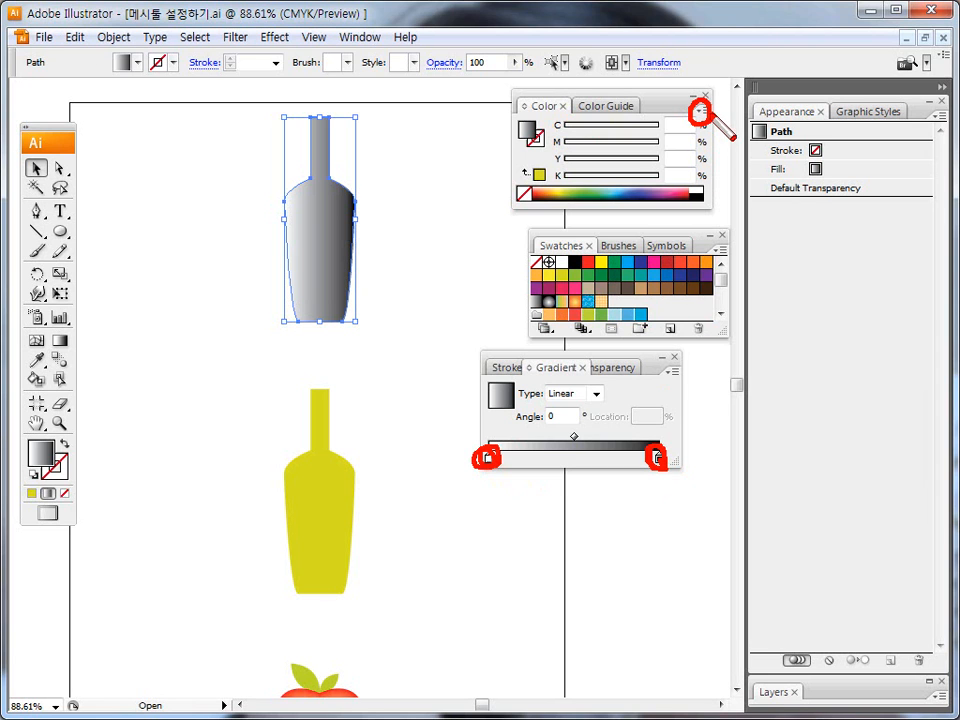
mouse_move(697, 112)
mouse_down()
mouse_move(733, 233)
mouse_move(708, 414)
mouse_move(700, 461)
mouse_up()
key(Escape)
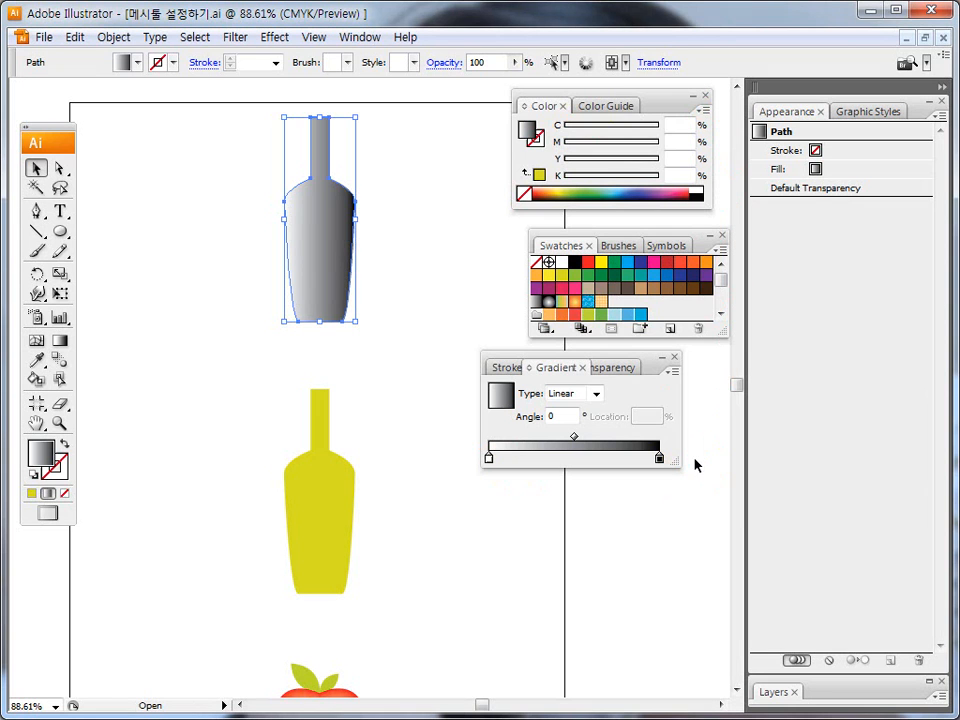
key(ctrl+2)
mouse_move(564, 279)
mouse_down()
mouse_move(551, 272)
mouse_move(556, 286)
mouse_move(493, 446)
mouse_up()
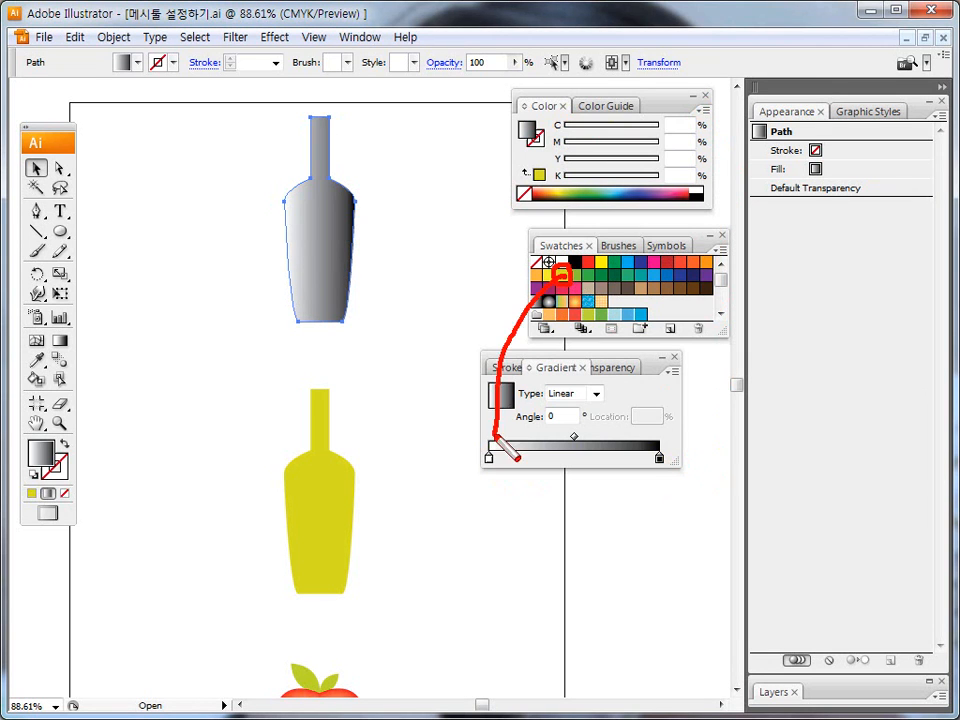
mouse_move(648, 266)
mouse_down()
mouse_move(669, 378)
mouse_move(661, 452)
mouse_up()
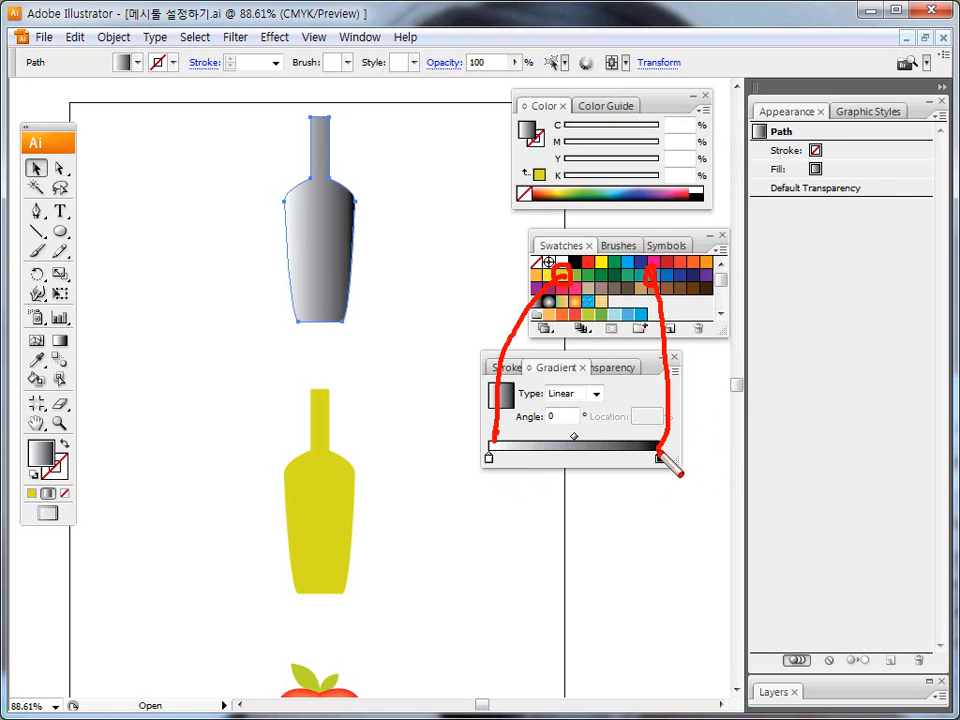
key(Escape)
Recolor the upper bottle's linear gradient to run from the yellow-green swatch to the blue swatch.
drag(563, 277, 491, 462)
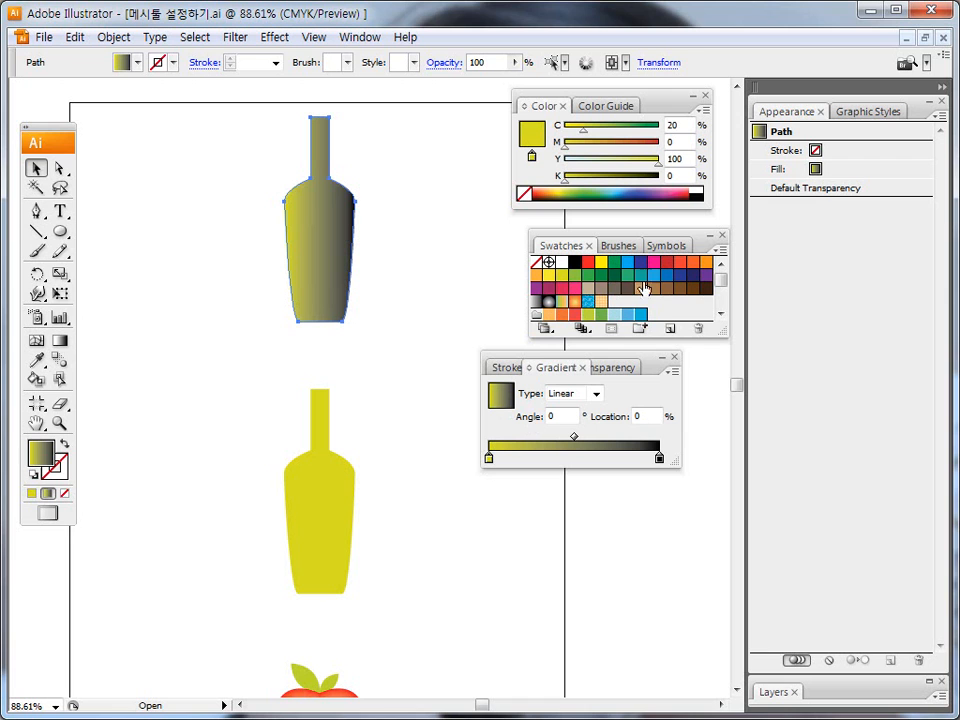
drag(654, 276, 661, 459)
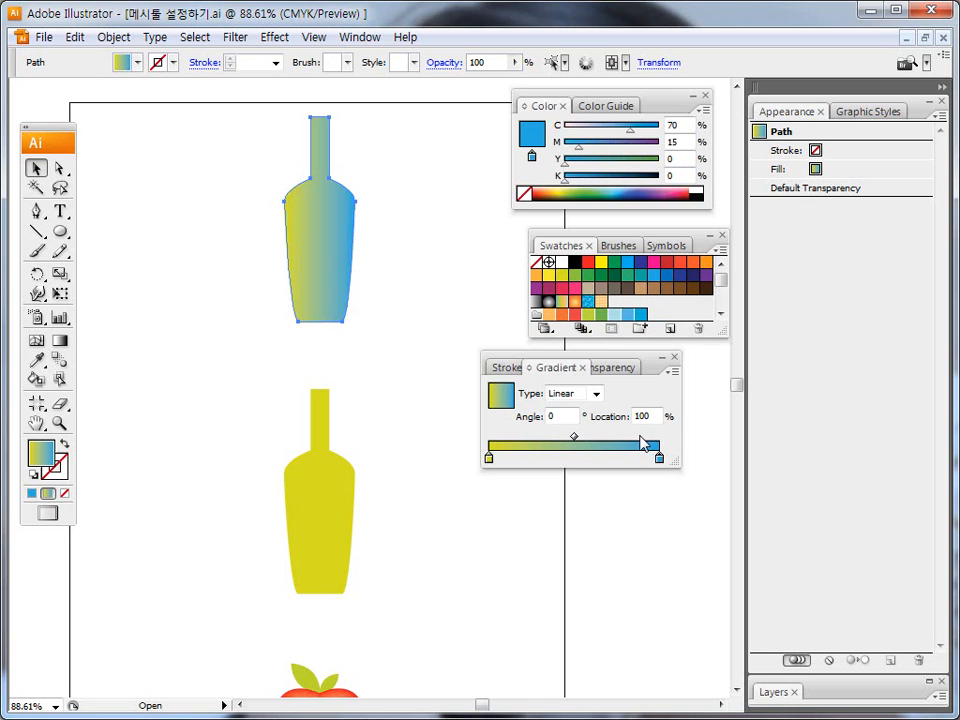
Convert the gradient-filled upper bottle to a gradient mesh with 2 rows, 3 columns, To Center appearance and 100% highlight.
click(343, 178)
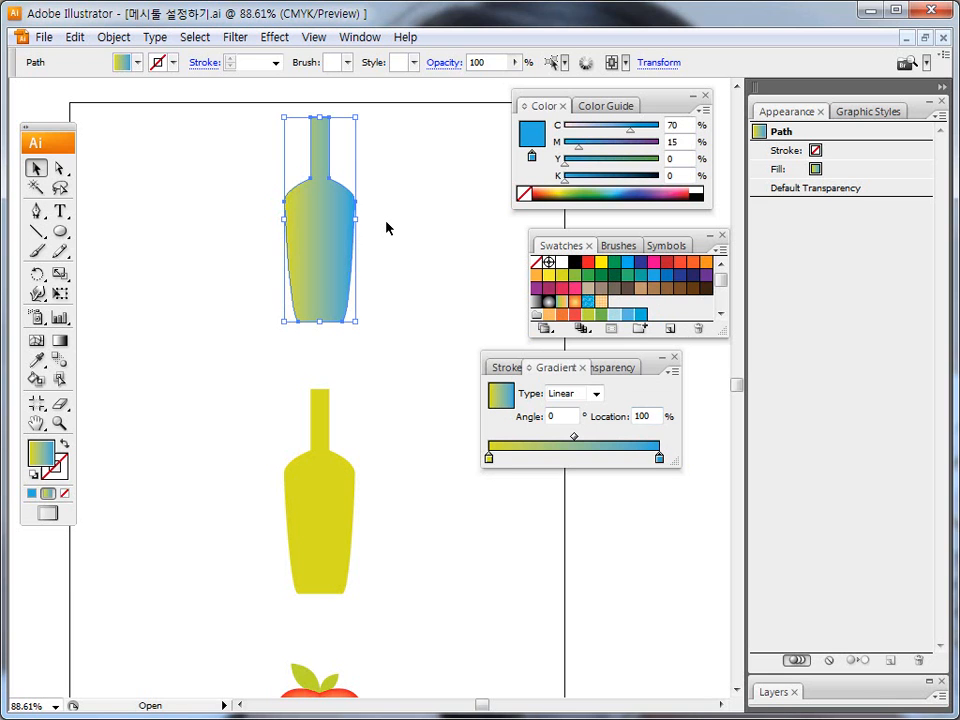
click(113, 40)
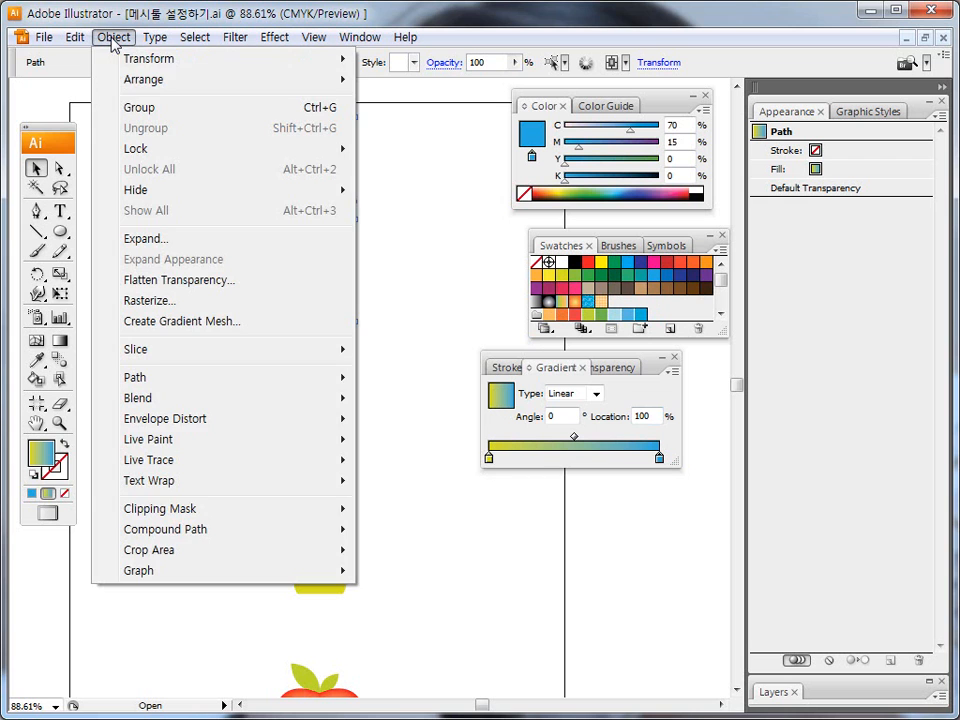
click(200, 322)
click(509, 456)
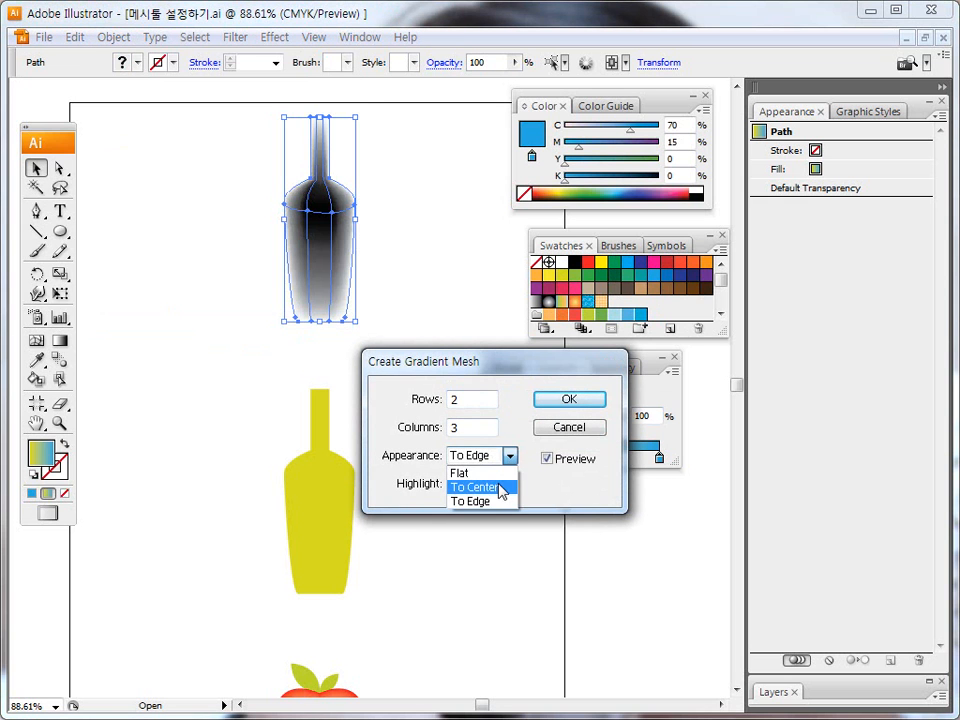
click(500, 488)
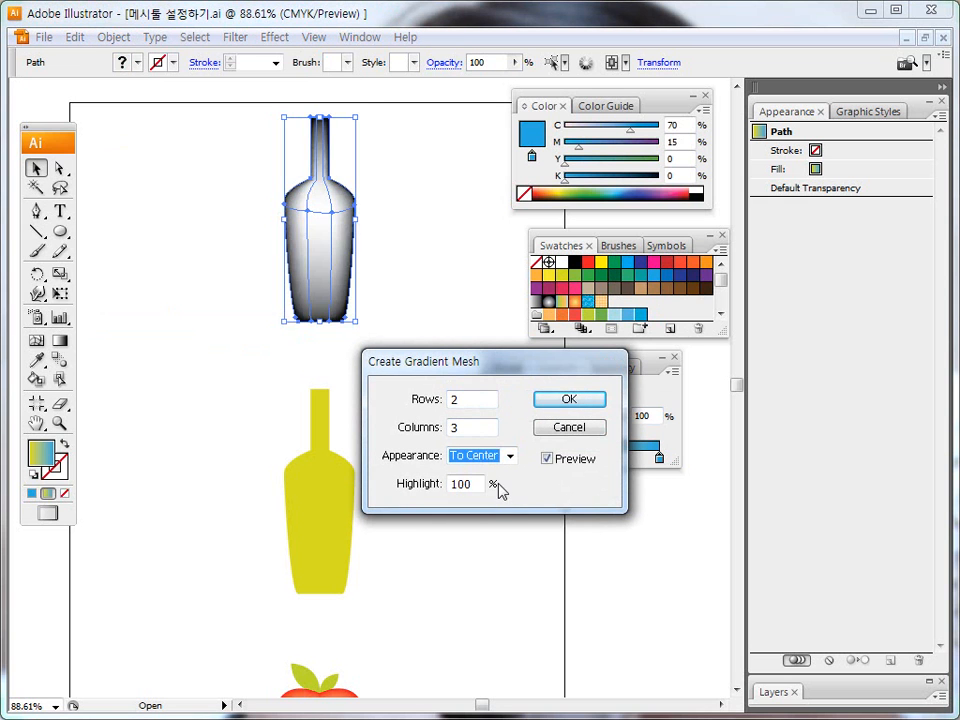
click(570, 400)
click(407, 352)
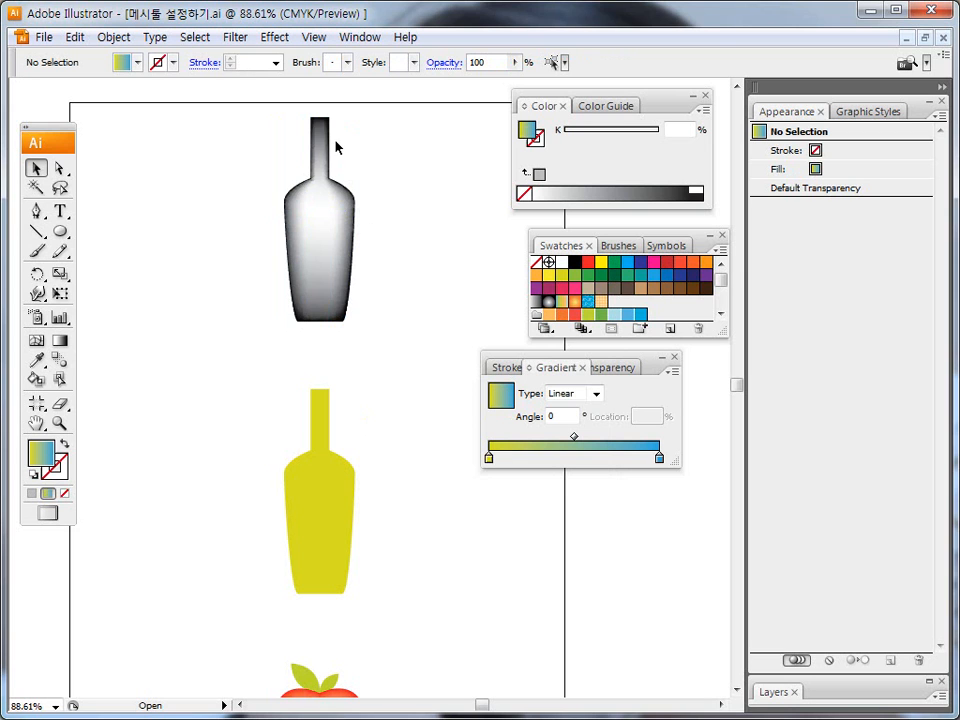
Apply a black stroke to the lower yellow-green bottle.
click(333, 487)
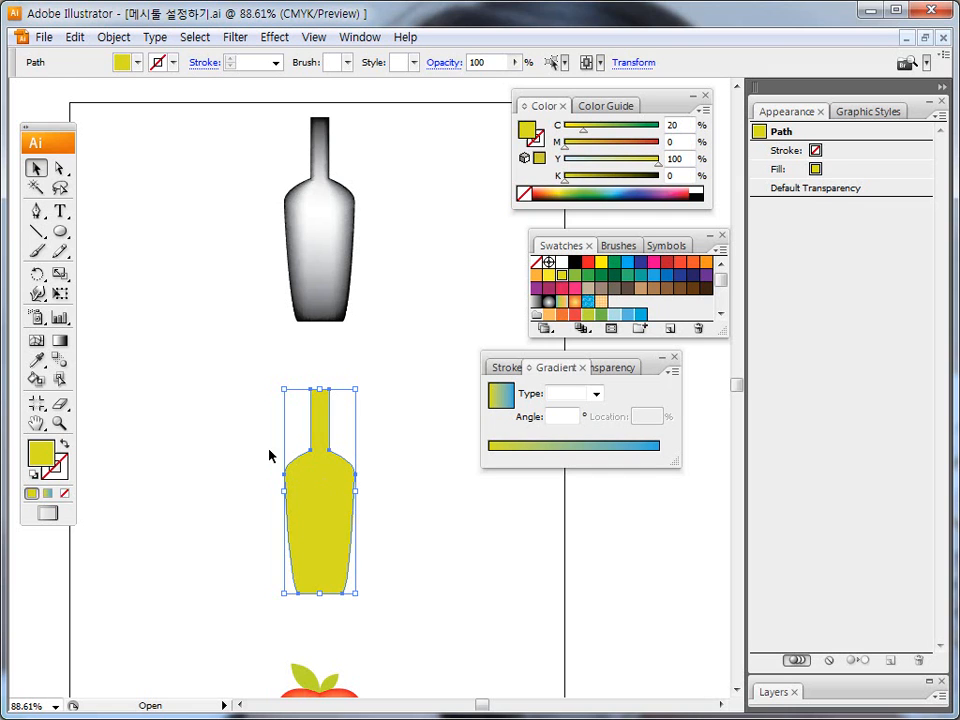
click(246, 472)
click(311, 498)
mouse_move(76, 476)
mouse_down()
mouse_move(32, 472)
mouse_move(62, 448)
mouse_move(68, 485)
mouse_up()
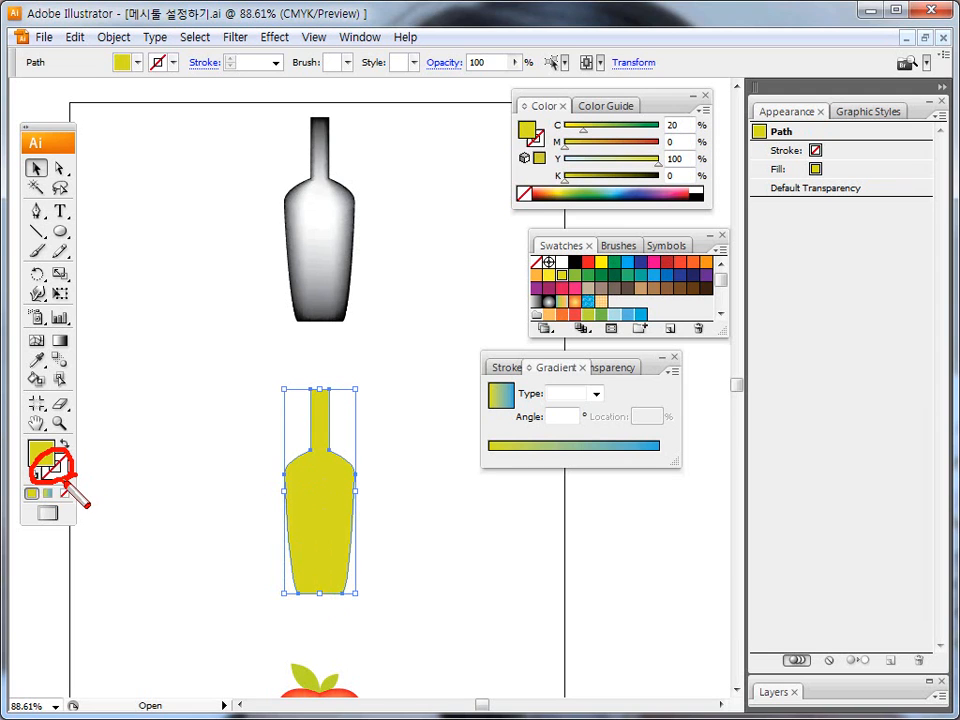
click(54, 466)
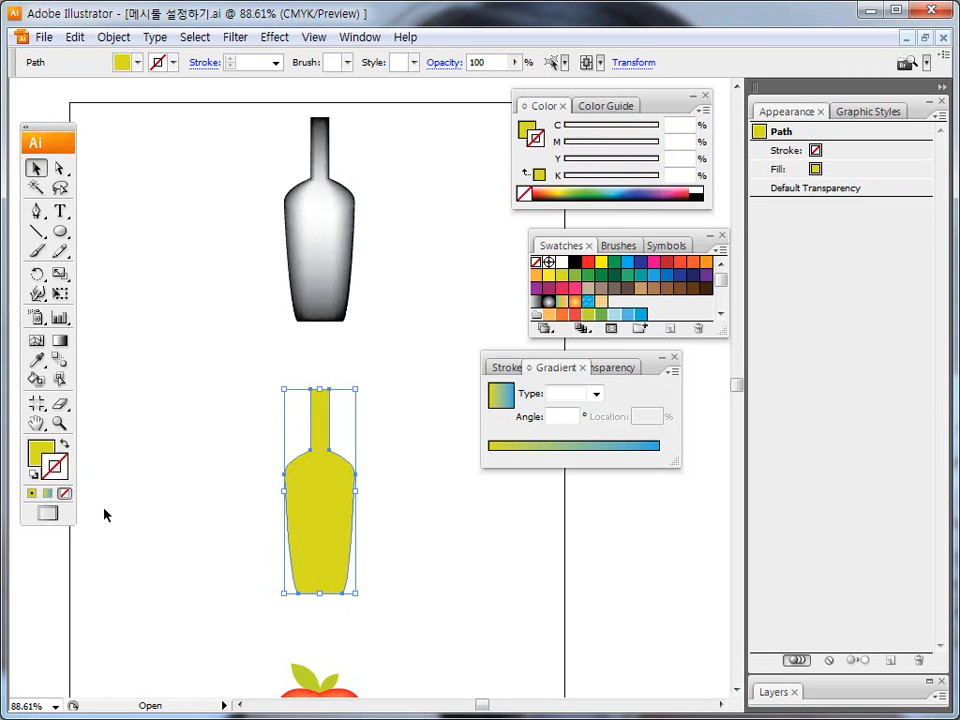
click(574, 266)
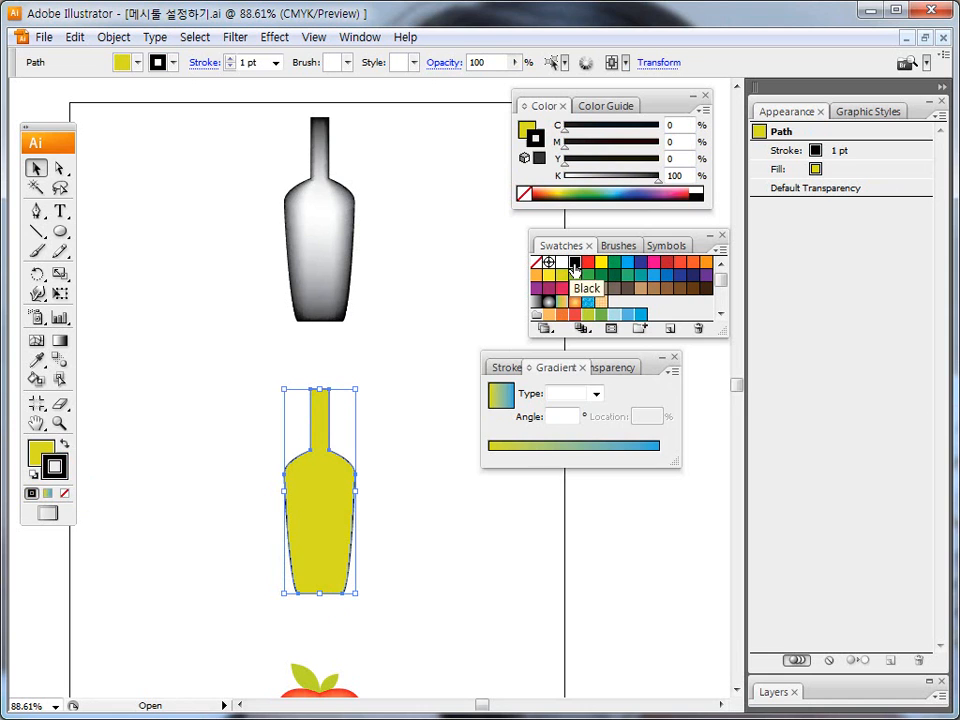
Set the lower bottle's stroke weight to 4 pt and deselect the bottle.
click(508, 368)
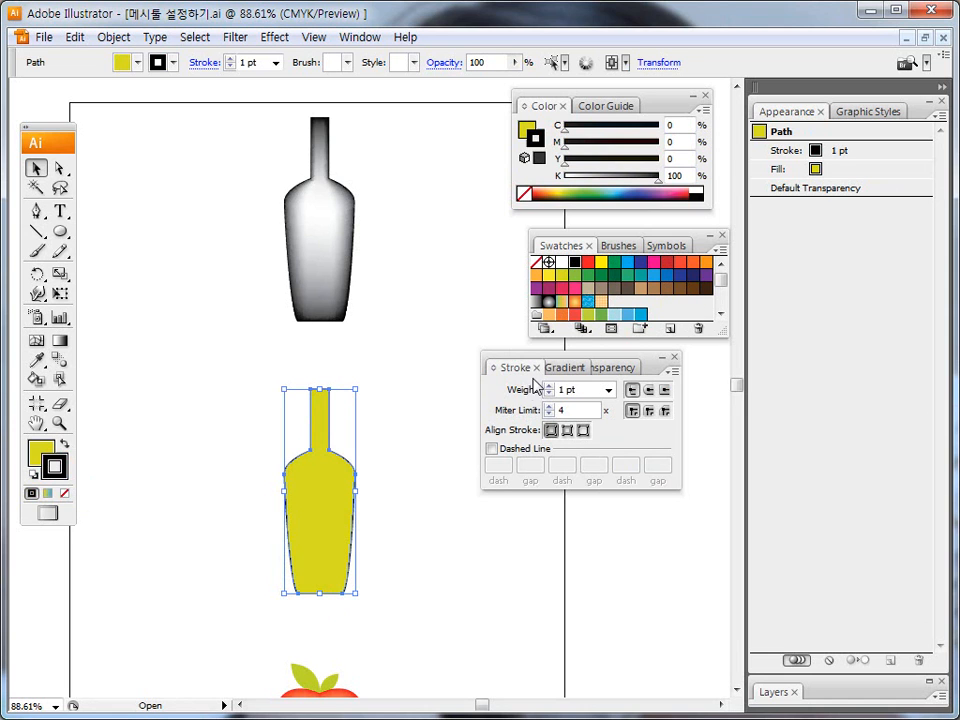
drag(530, 347, 536, 384)
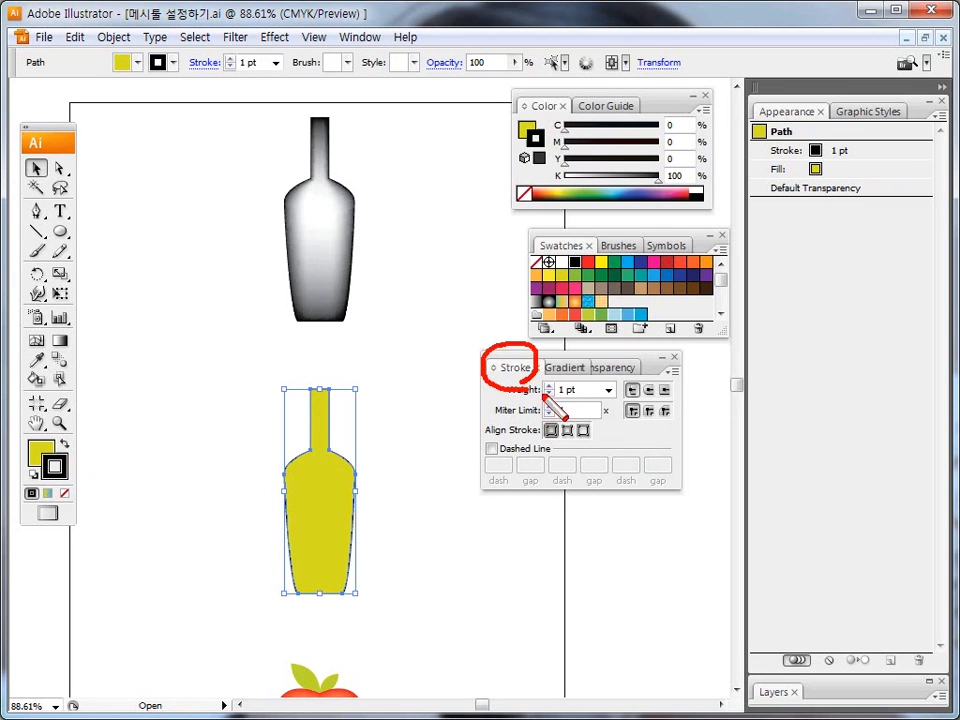
key(Escape)
click(360, 37)
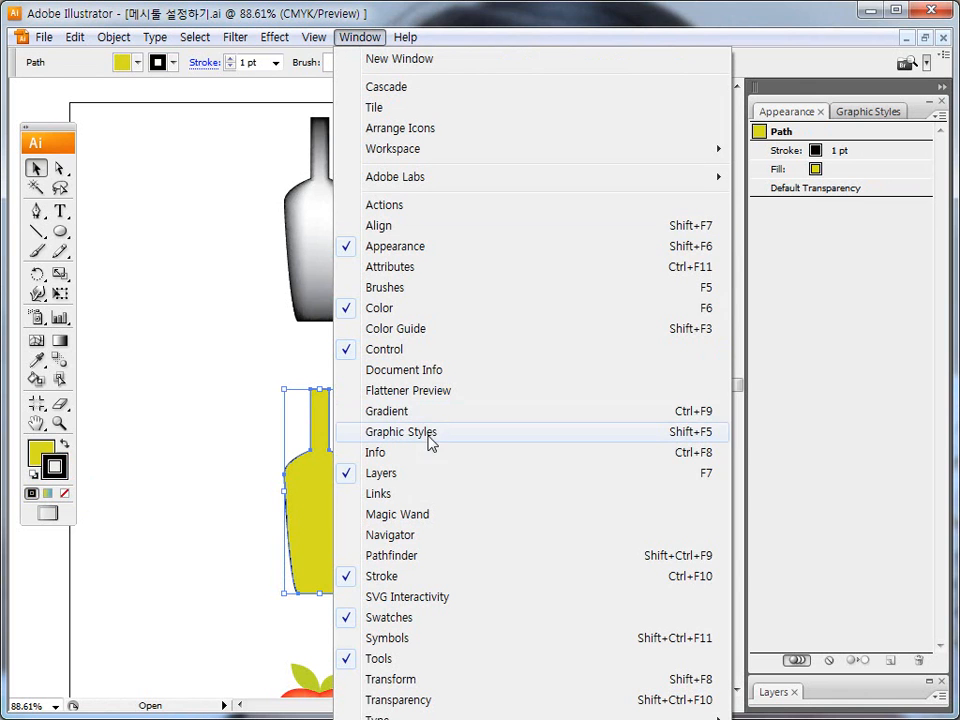
click(648, 30)
click(608, 389)
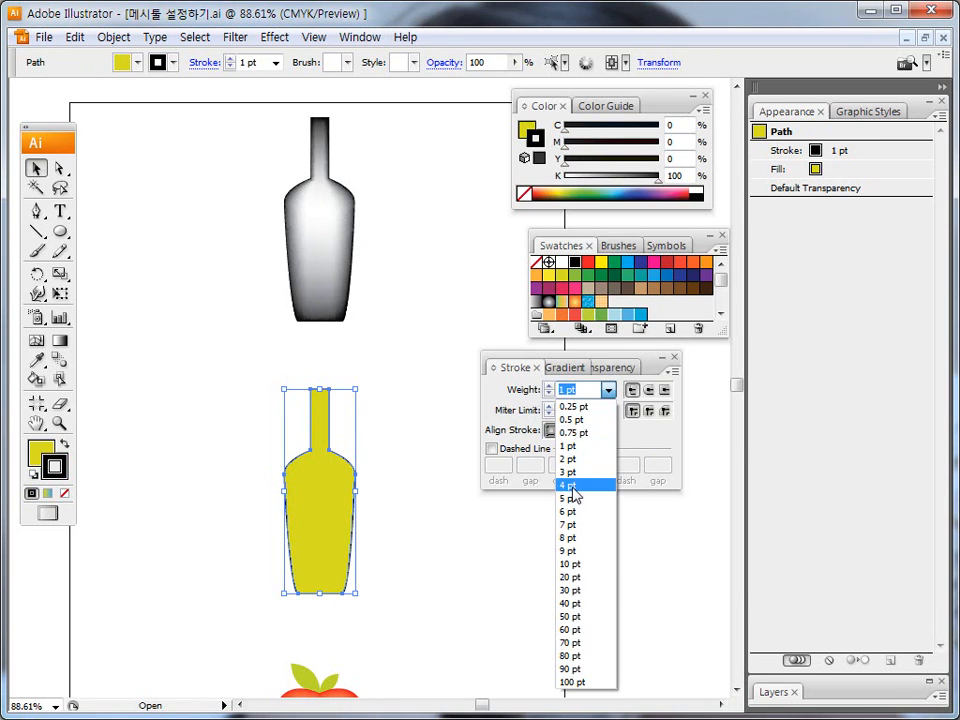
click(575, 488)
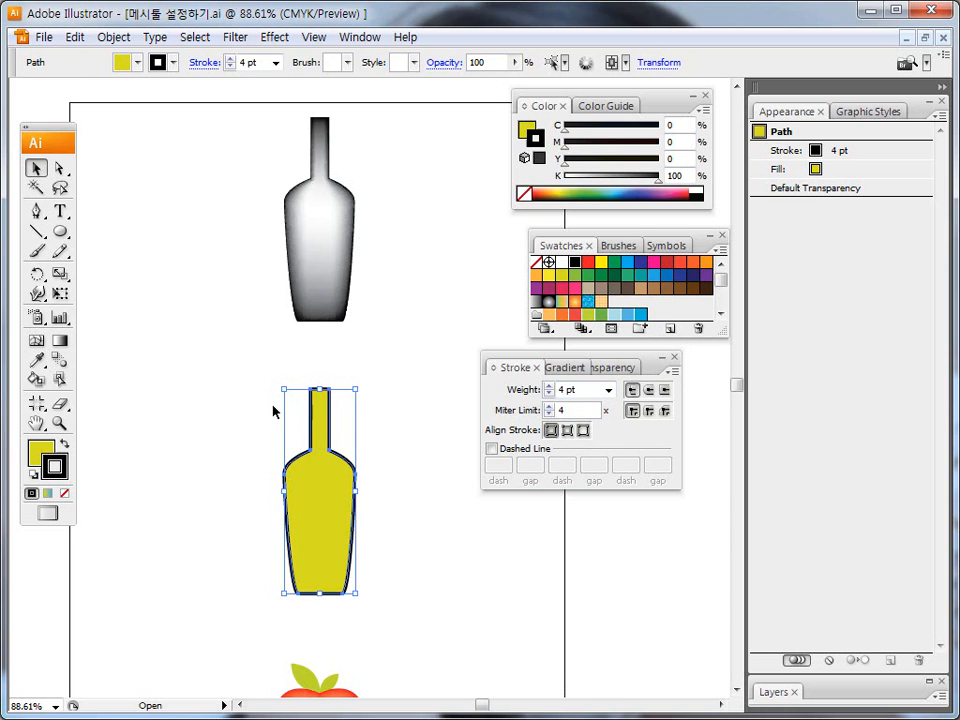
click(270, 444)
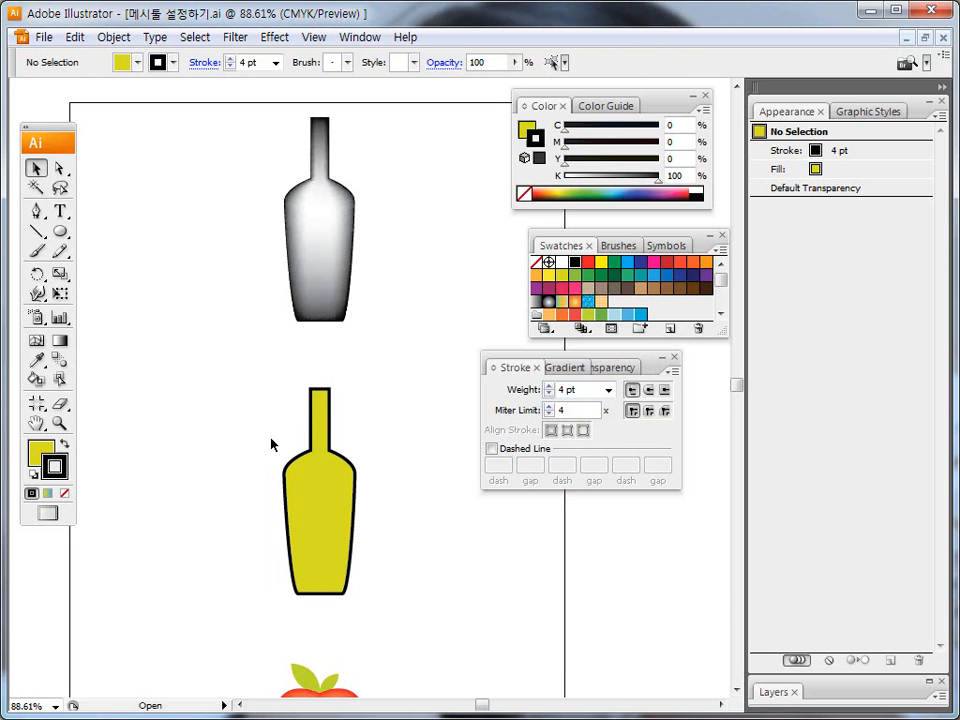
Preview a gradient mesh with 2 rows, 3 columns, To Center appearance and 100% highlight on the stroked lower bottle without applying it.
click(306, 495)
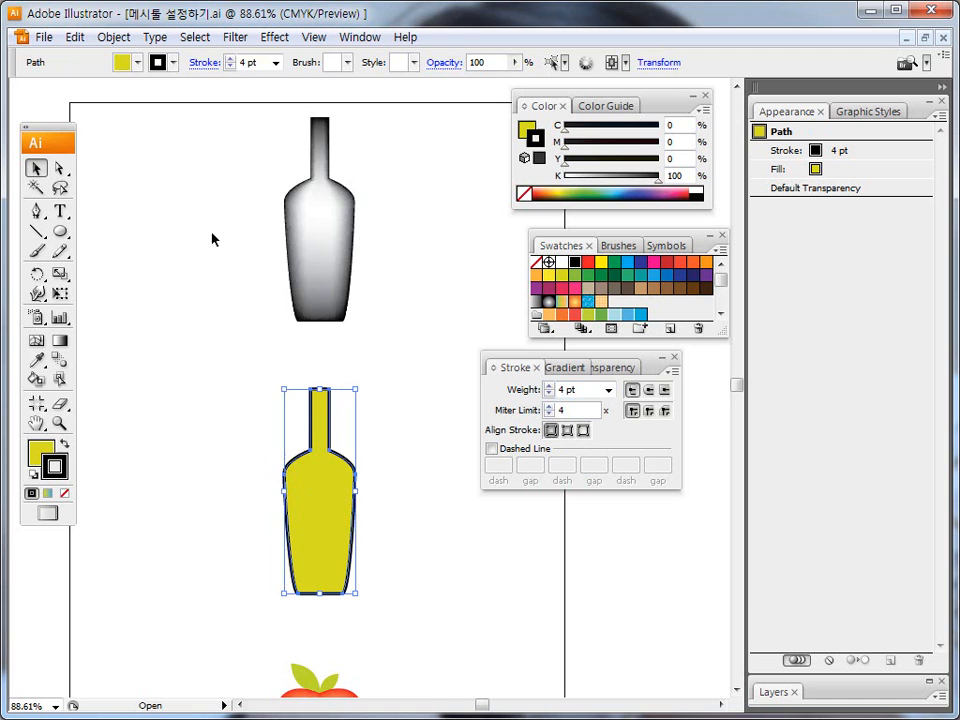
click(110, 38)
click(168, 322)
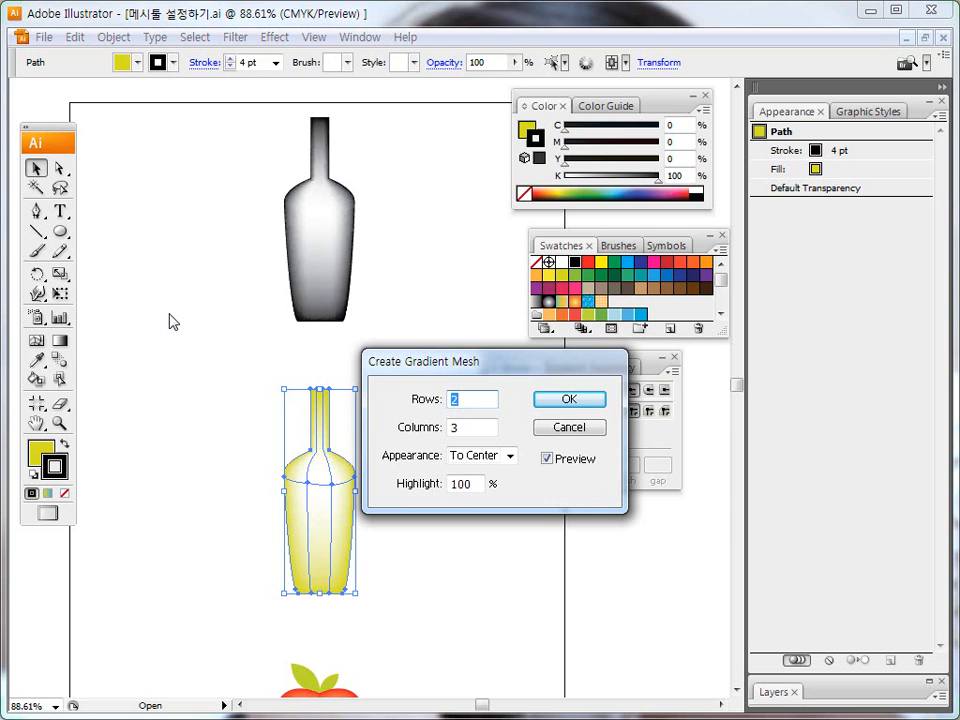
click(561, 433)
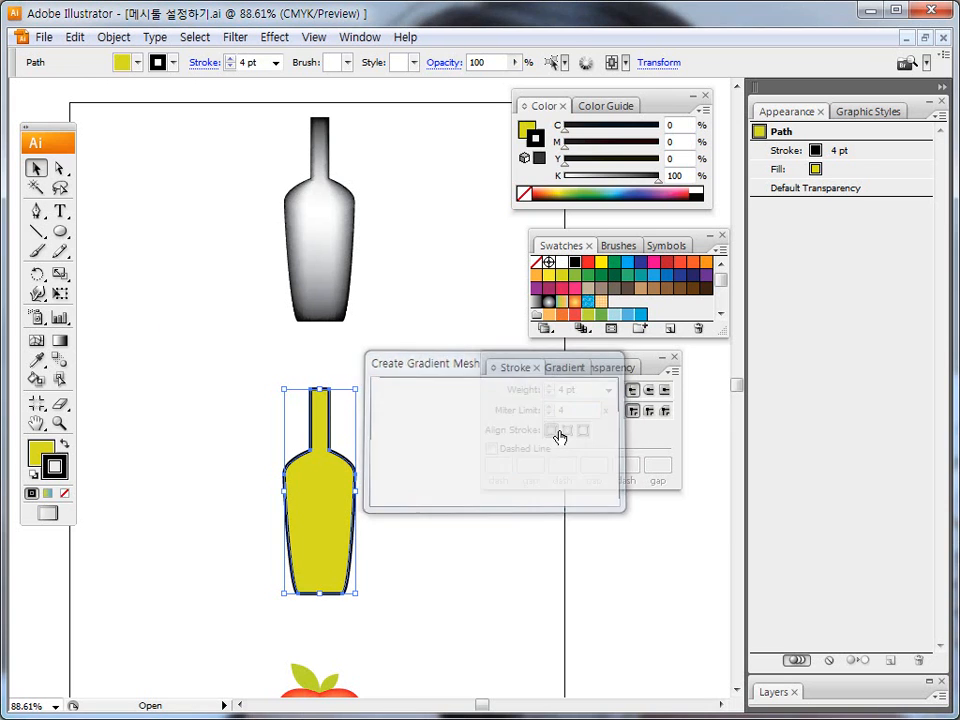
click(392, 408)
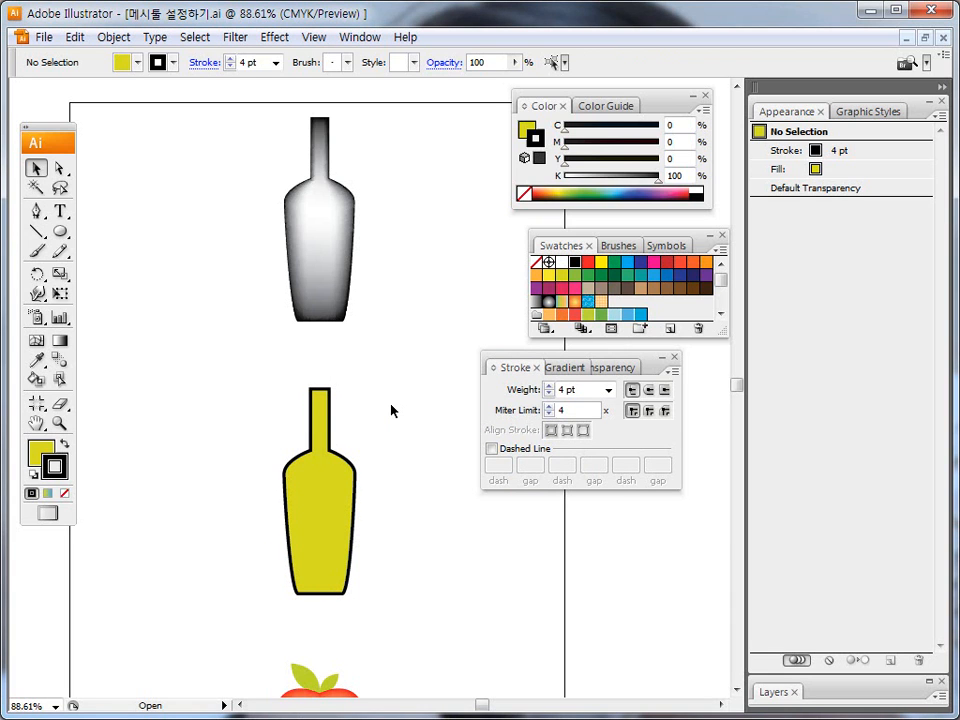
Revert the document to its saved version, discarding the mesh and stroke changes on both bottles.
key(F12)
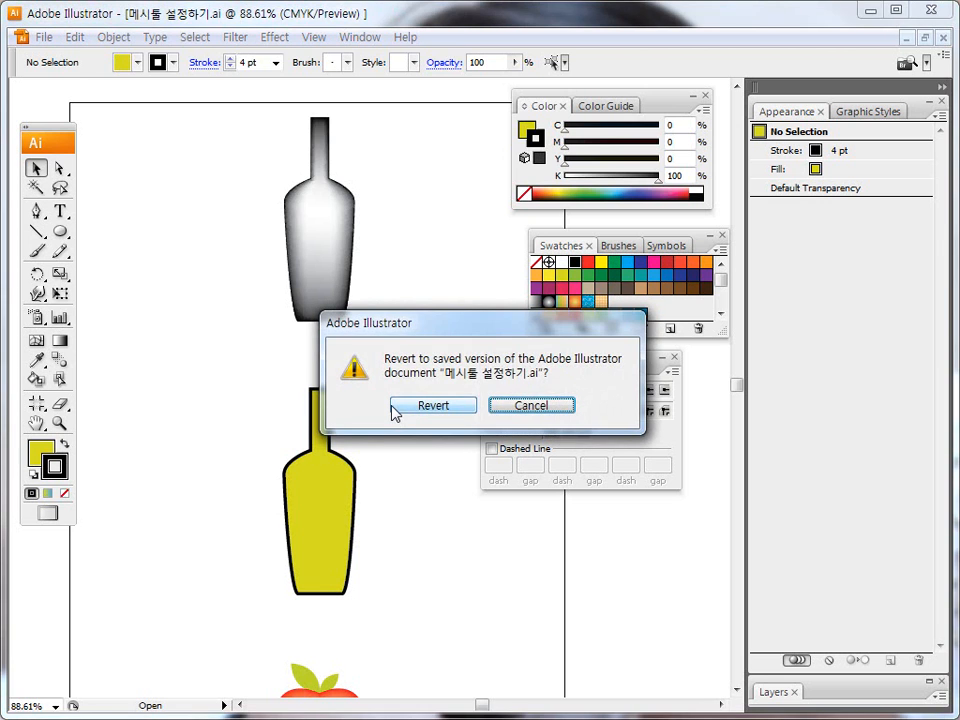
click(412, 409)
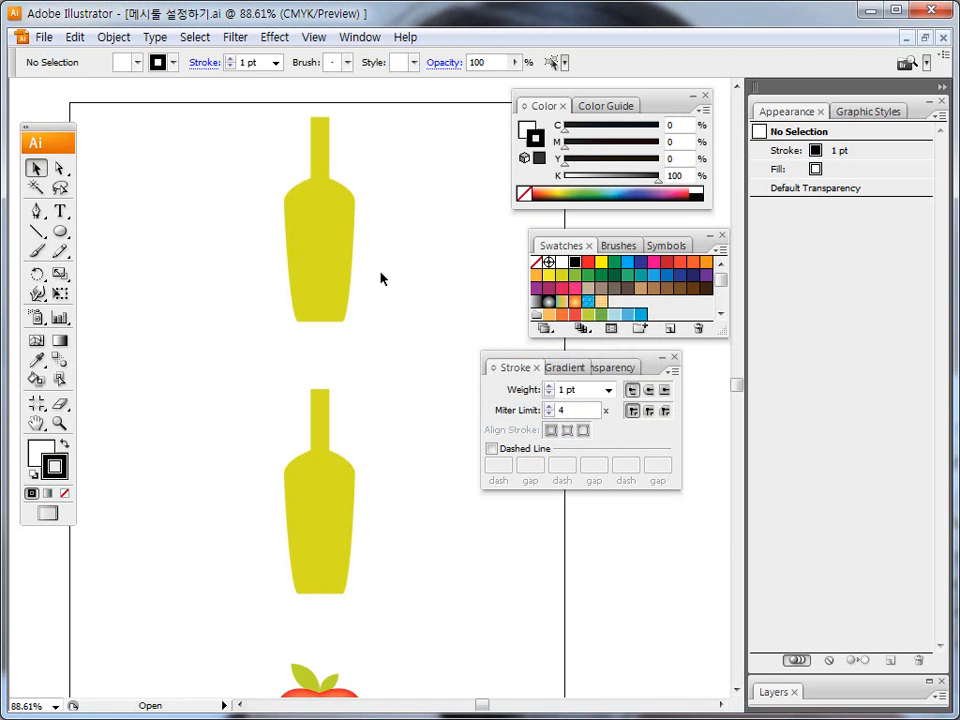
click(113, 37)
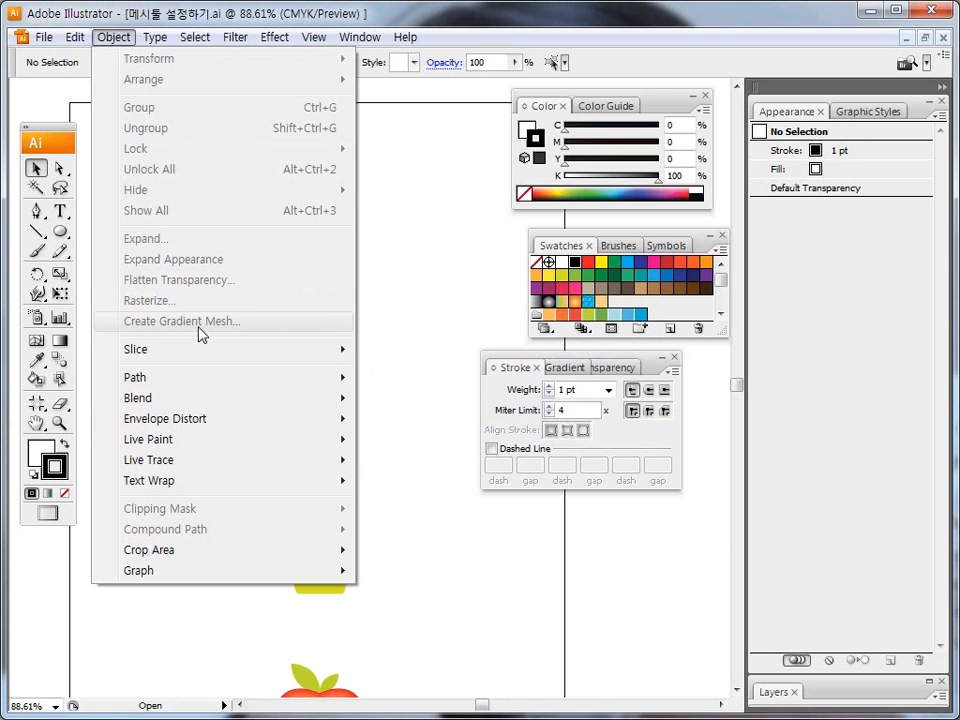
click(391, 298)
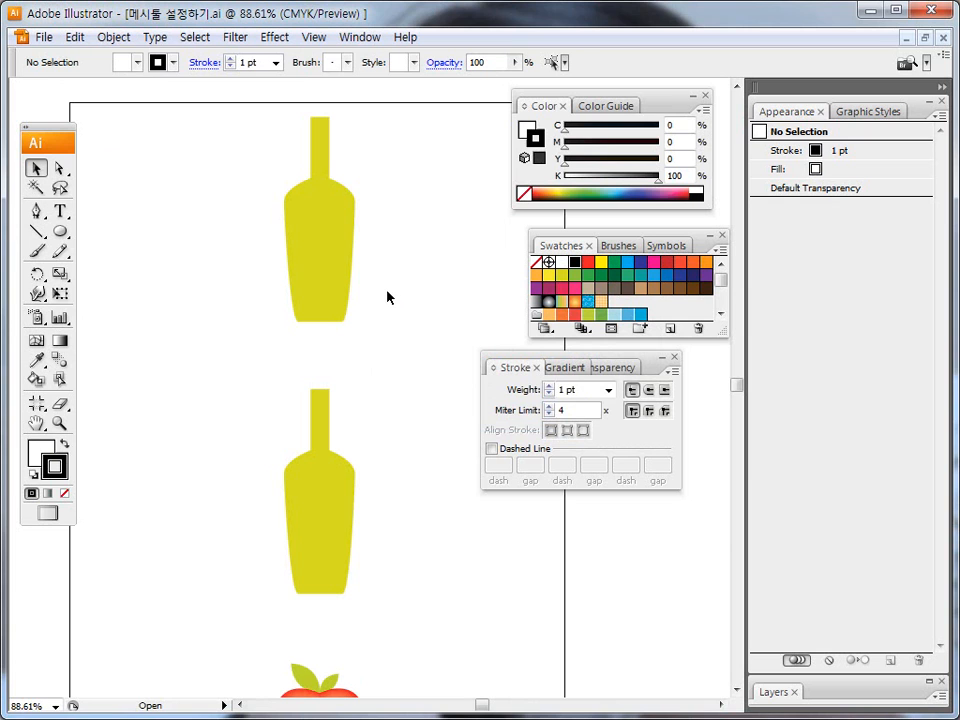
Add two mesh points inside the upper bottle's body with the Mesh tool and activate the Direct Selection tool.
click(305, 241)
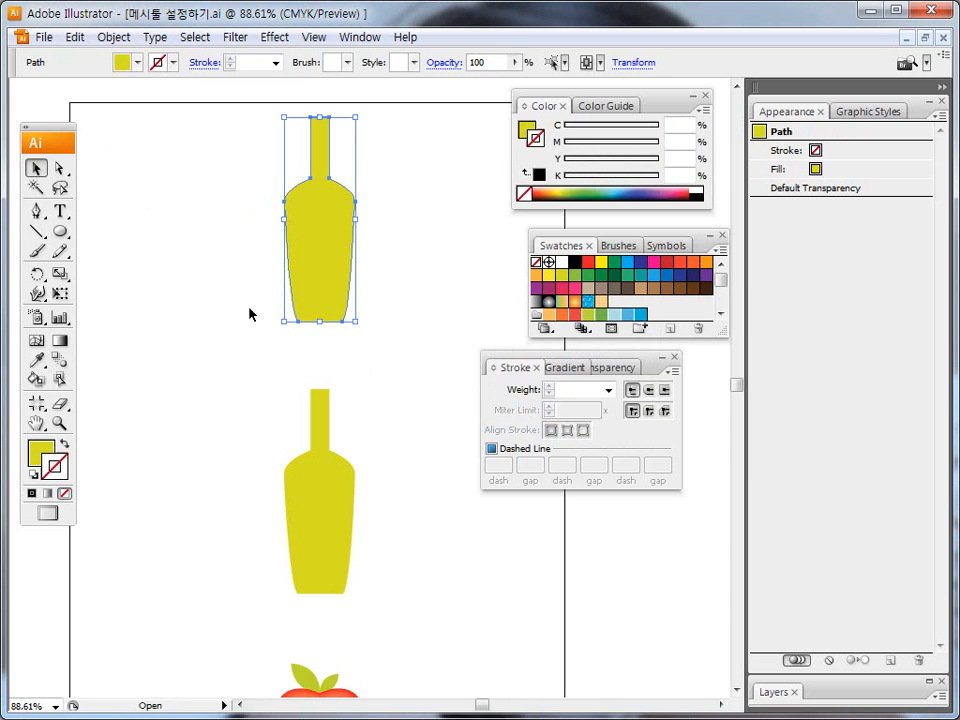
mouse_move(44, 352)
mouse_down()
mouse_move(24, 342)
mouse_move(47, 332)
mouse_move(50, 353)
mouse_up()
key(Escape)
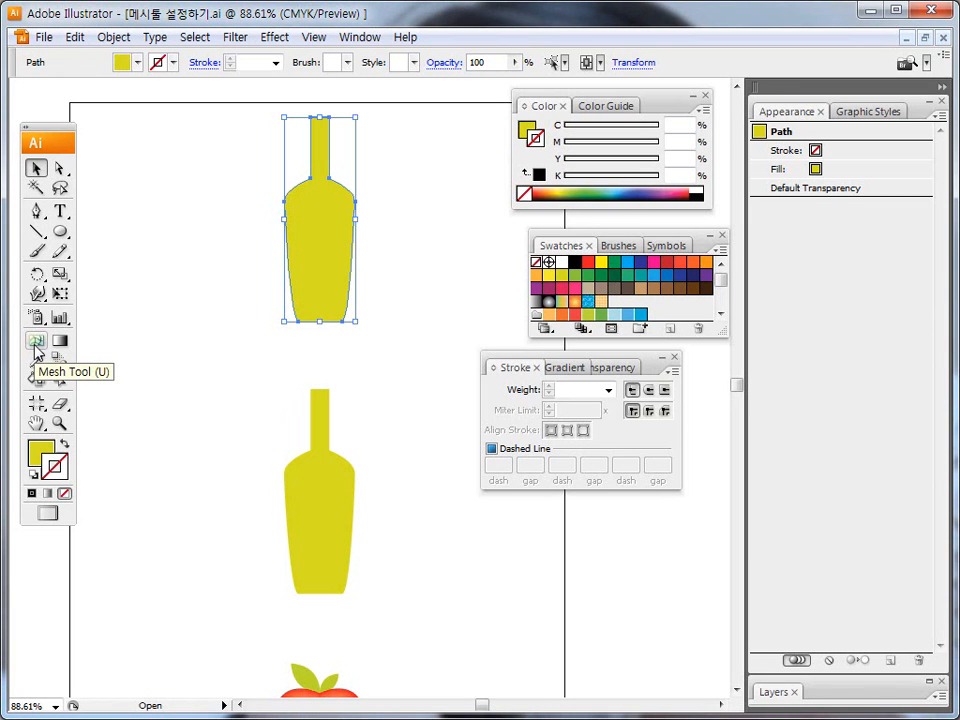
click(36, 342)
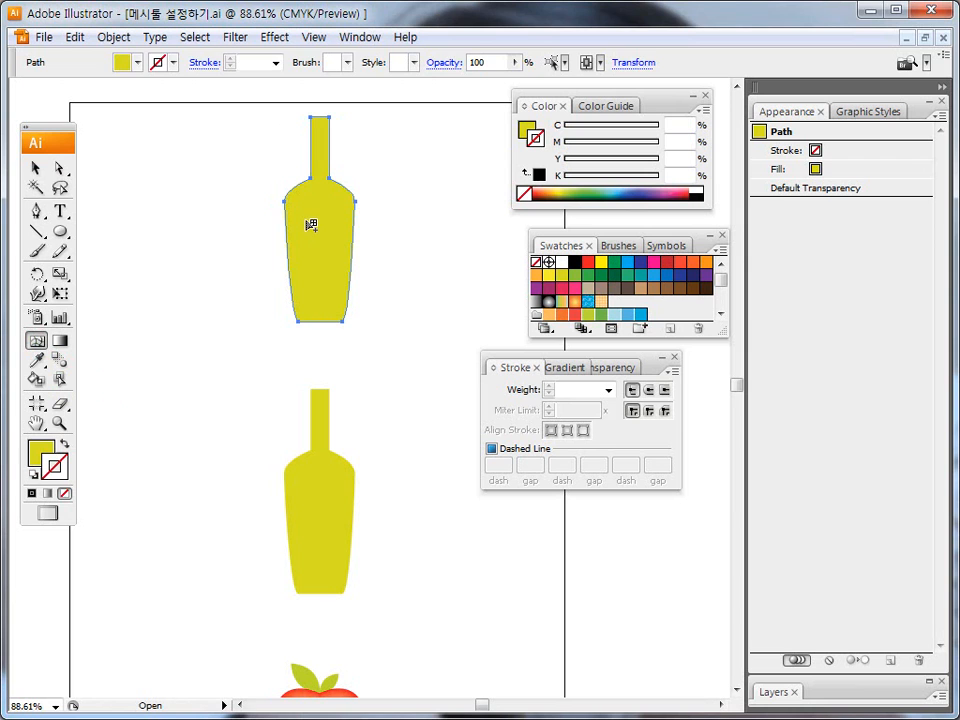
click(311, 226)
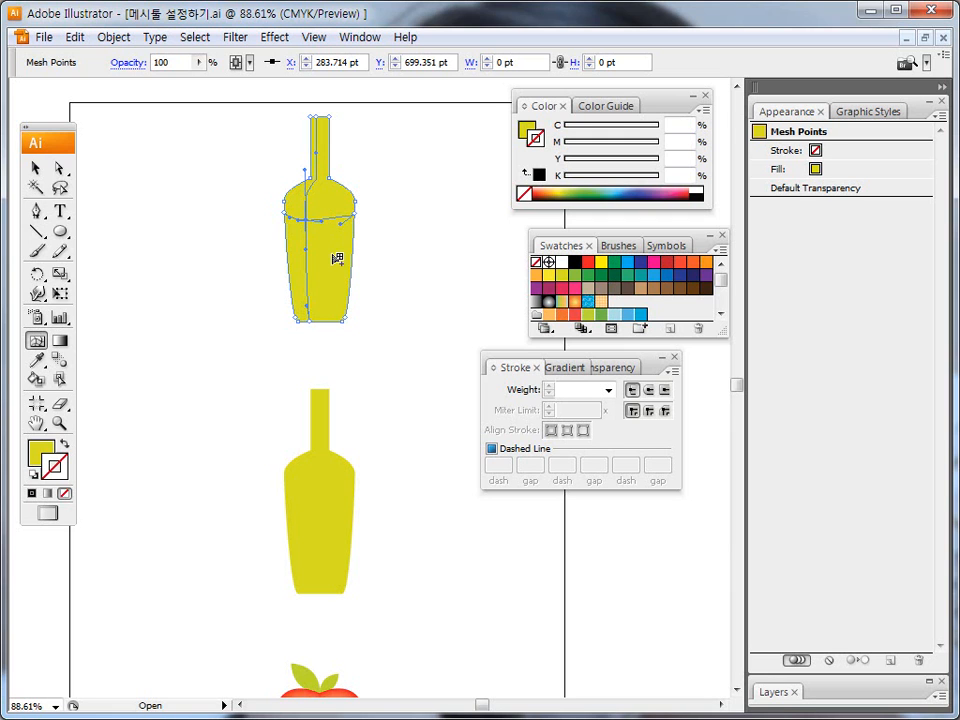
click(332, 256)
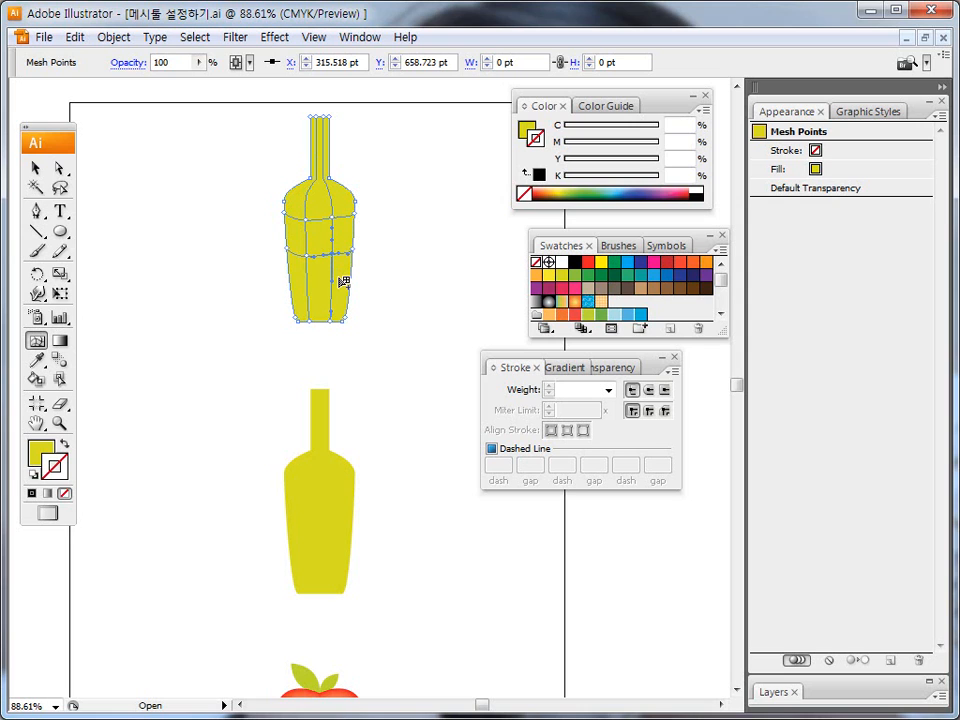
click(58, 170)
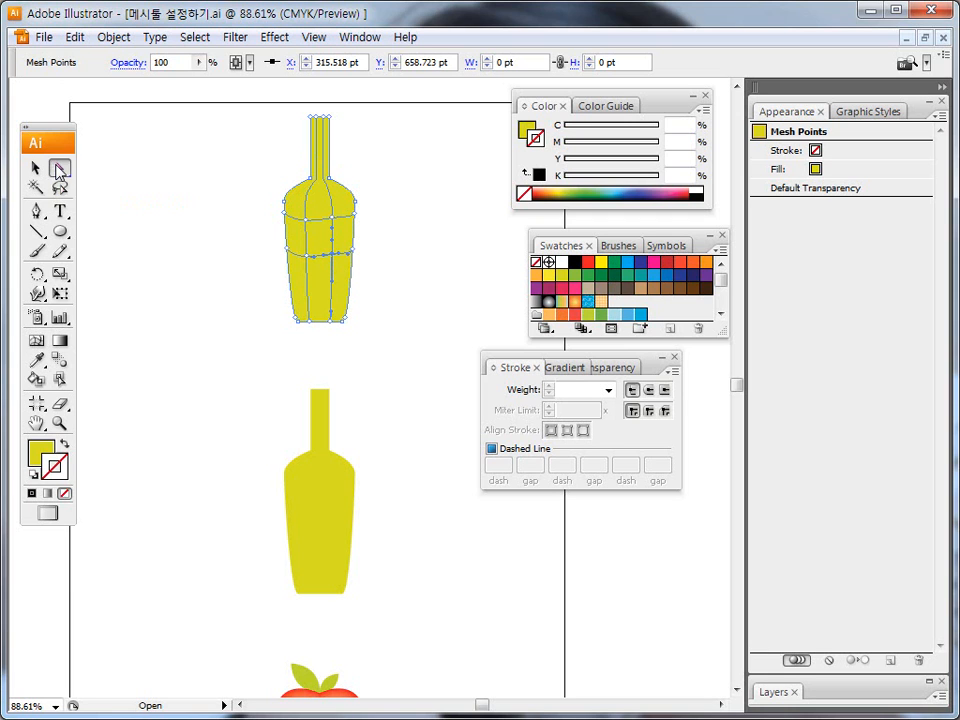
Color the two mesh points on the left vertical mesh line of the upper bottle's body red (M 100, Y 100).
click(306, 220)
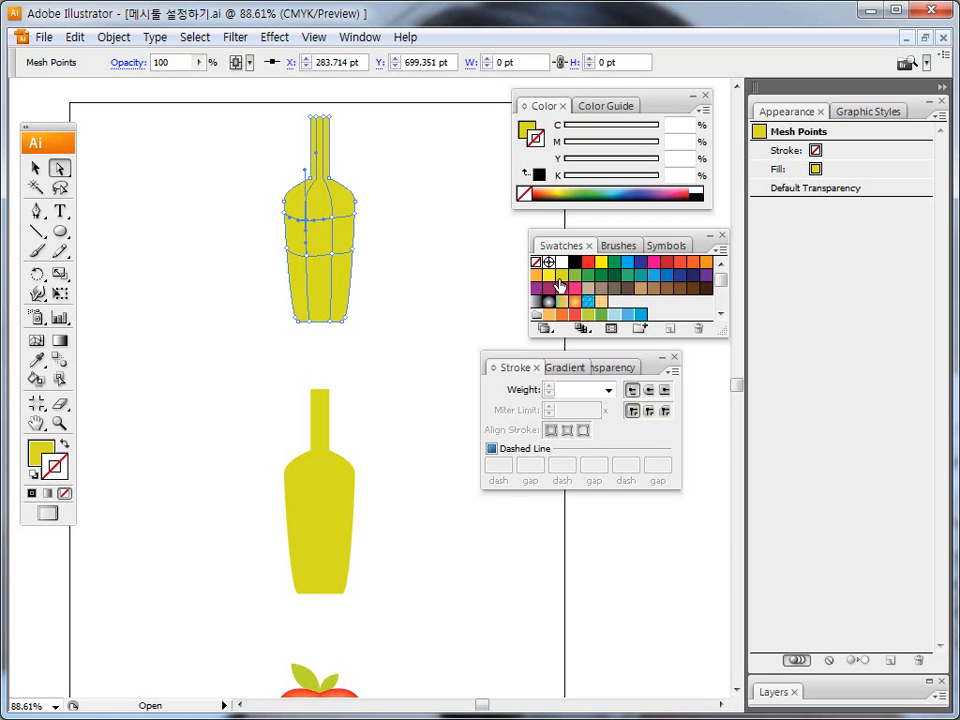
click(50, 447)
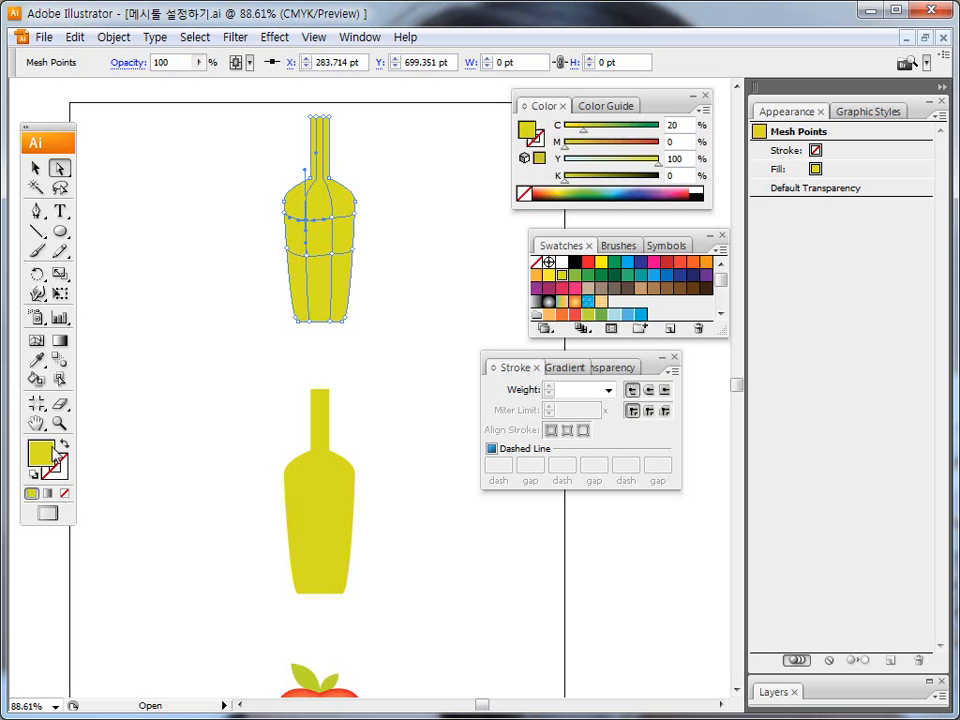
click(590, 264)
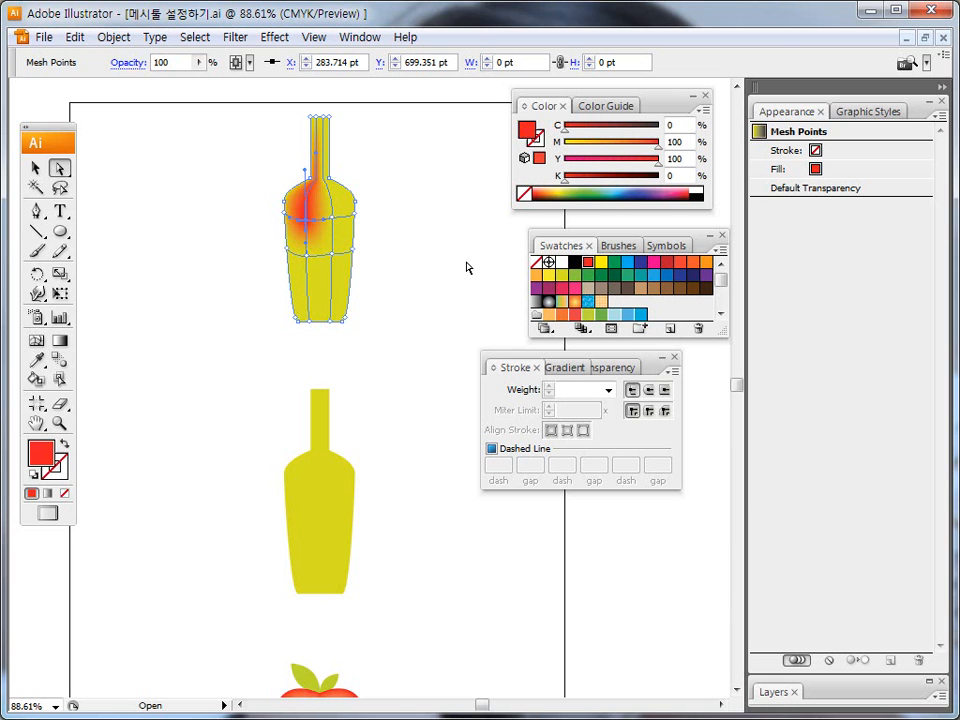
click(311, 258)
click(589, 264)
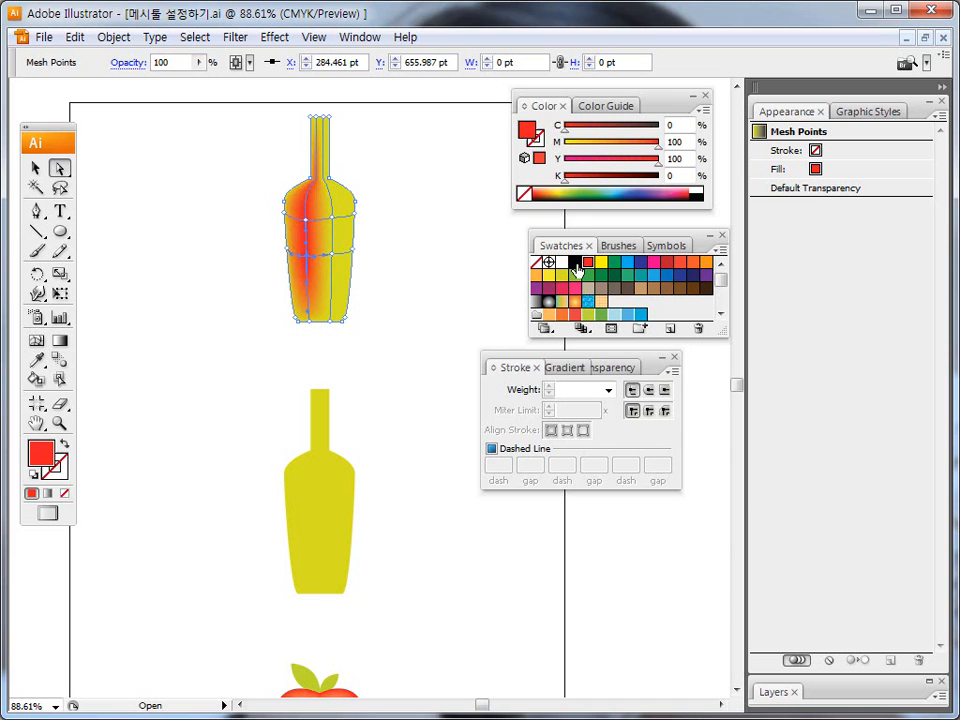
Fill the mesh patch on the right side of the upper bottle's body with blue (C 100, M 100).
key(ctrl+shift+d)
mouse_move(307, 229)
mouse_down()
mouse_move(341, 226)
mouse_move(326, 254)
mouse_move(337, 262)
mouse_move(345, 225)
mouse_move(334, 216)
mouse_move(334, 257)
mouse_move(355, 258)
mouse_move(349, 222)
mouse_move(346, 252)
mouse_move(334, 250)
mouse_move(348, 238)
mouse_move(340, 212)
mouse_move(352, 200)
mouse_move(346, 281)
mouse_up()
key(Escape)
click(347, 237)
key(ctrl+shift+d)
key(Escape)
key(ctrl+shift+d)
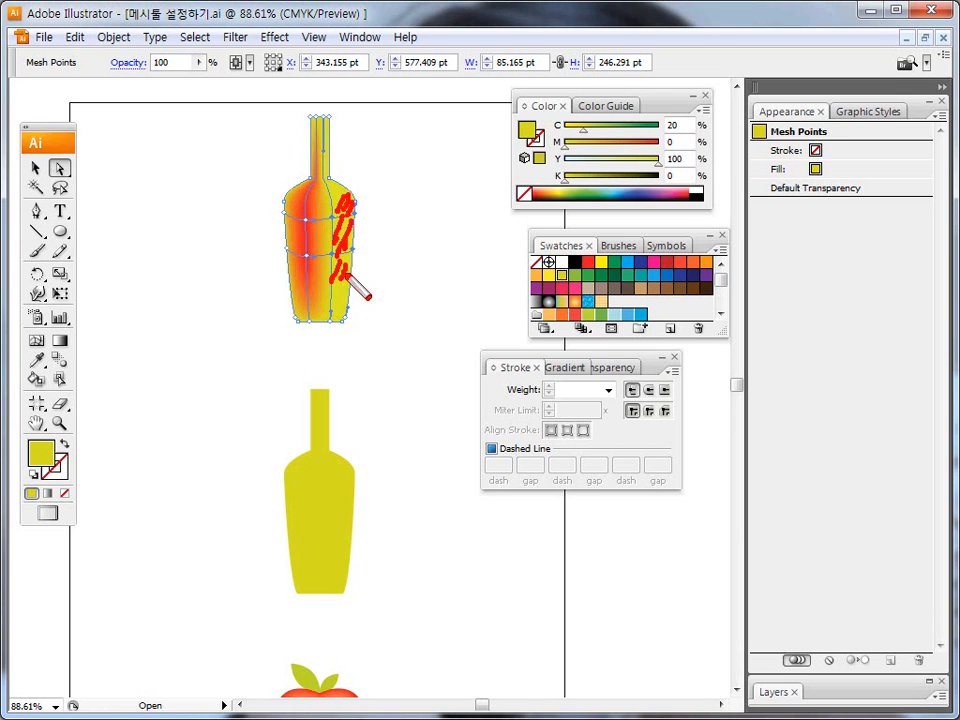
key(Escape)
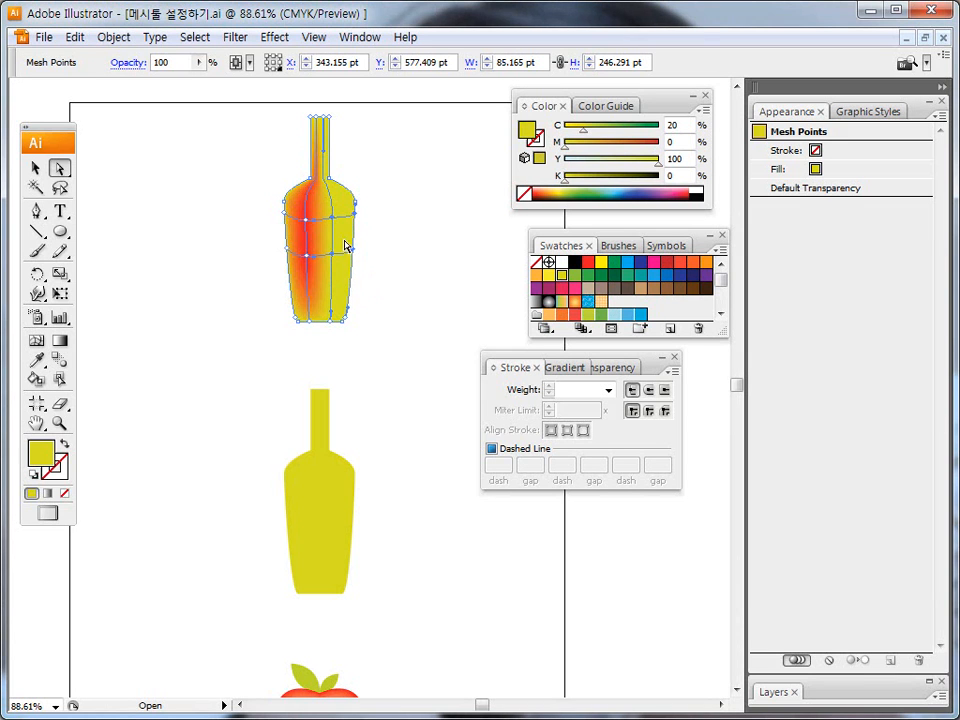
click(641, 264)
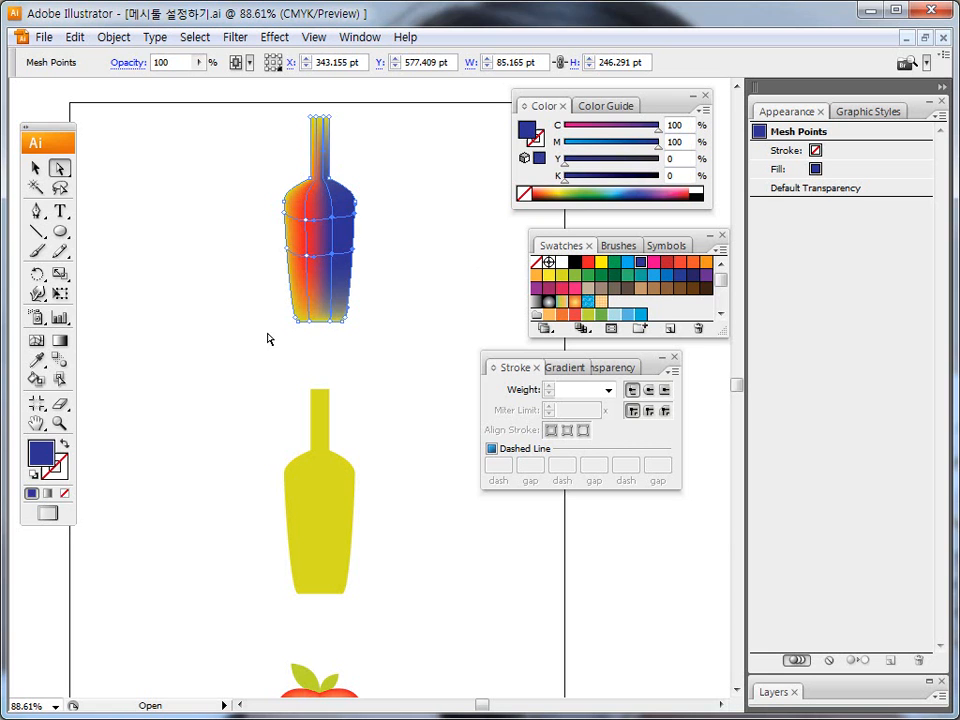
Deselect the upper bottle and revert the document to its saved version.
click(35, 170)
click(163, 184)
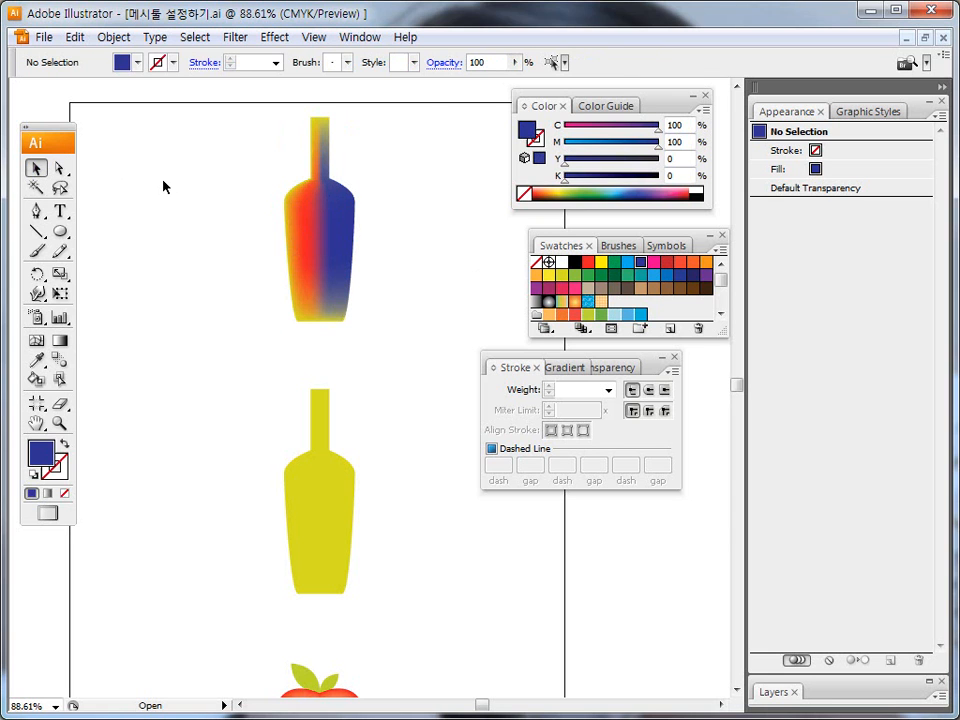
key(F12)
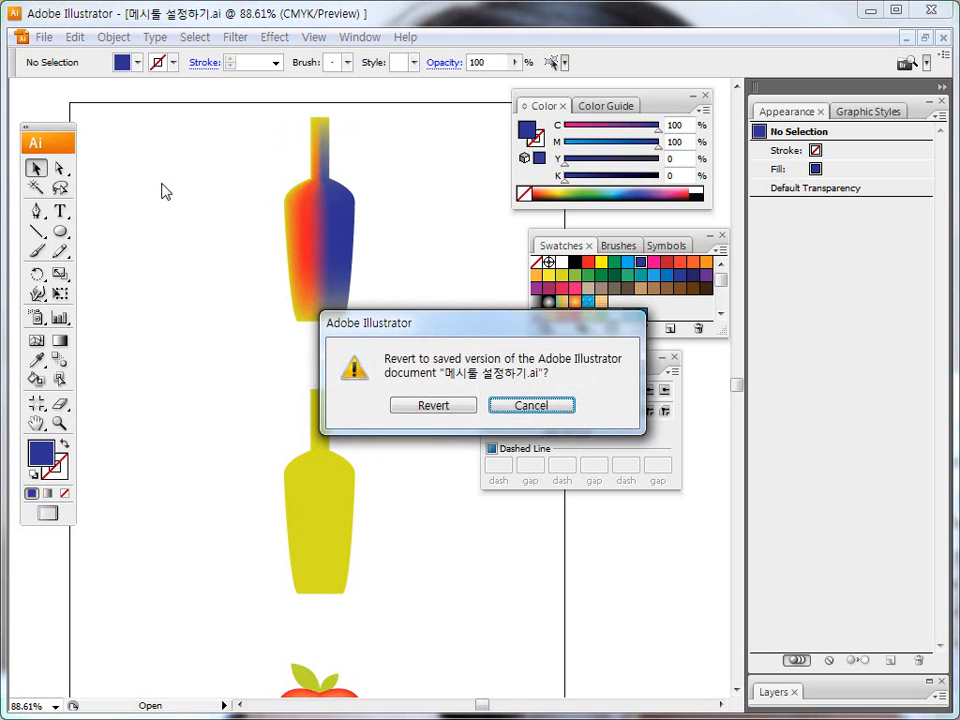
click(411, 409)
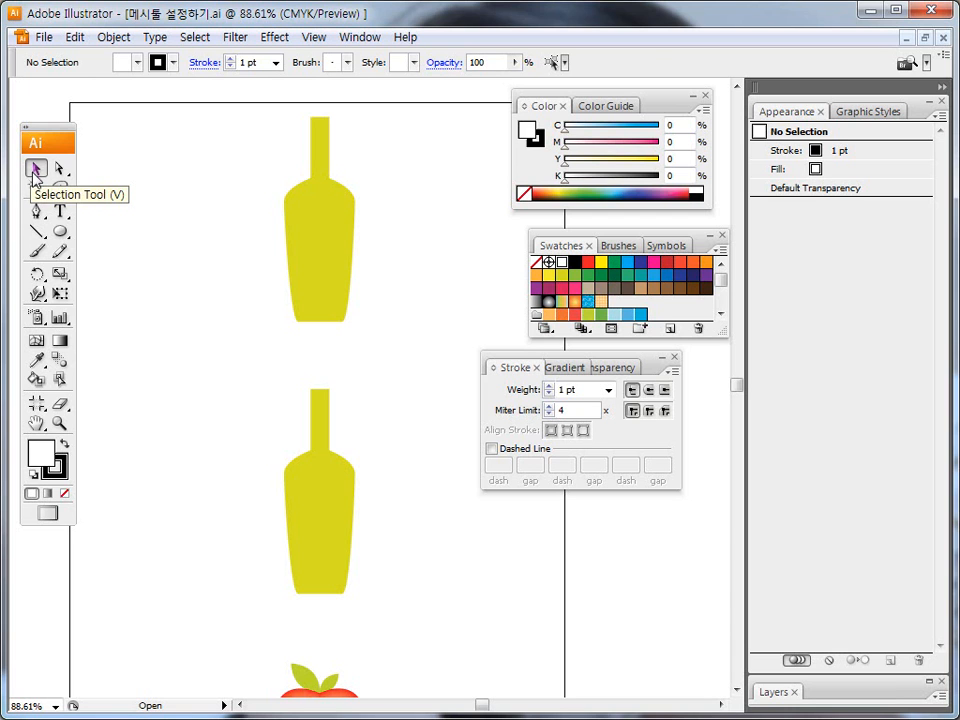
Select the upper bottle and add a mesh point in the upper left of its body with the Mesh tool.
click(330, 248)
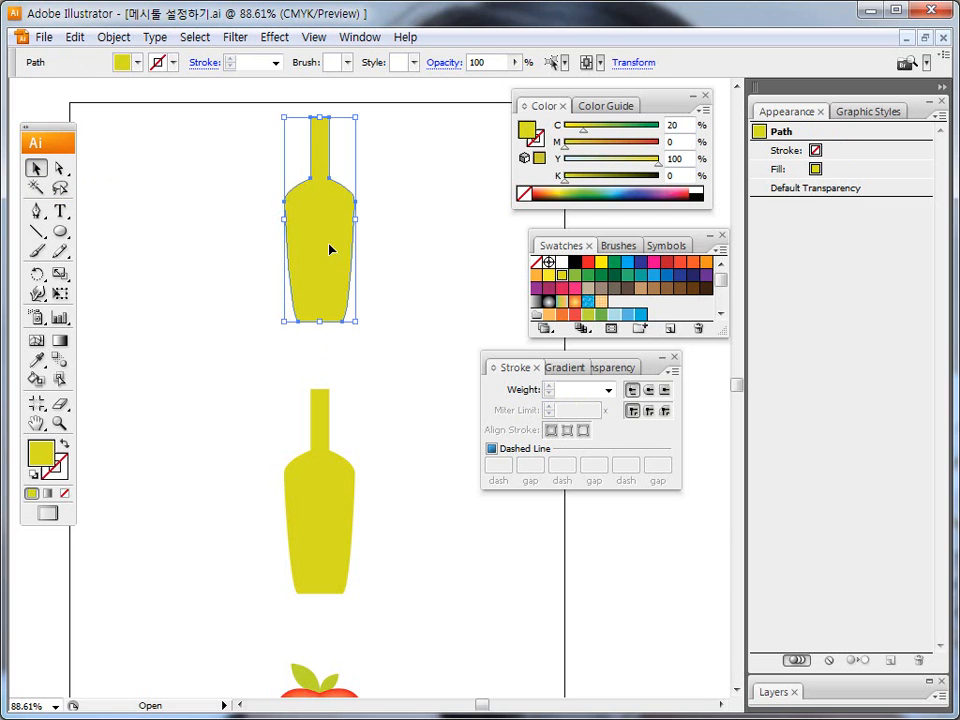
click(37, 341)
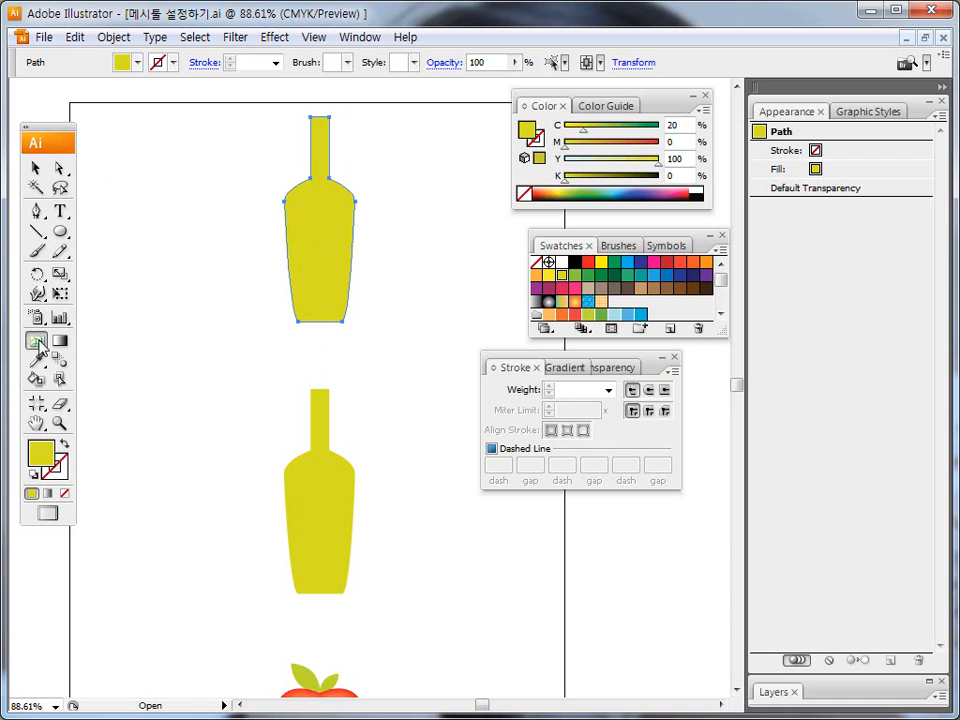
mouse_move(45, 351)
mouse_down()
mouse_move(41, 336)
mouse_move(44, 346)
mouse_up()
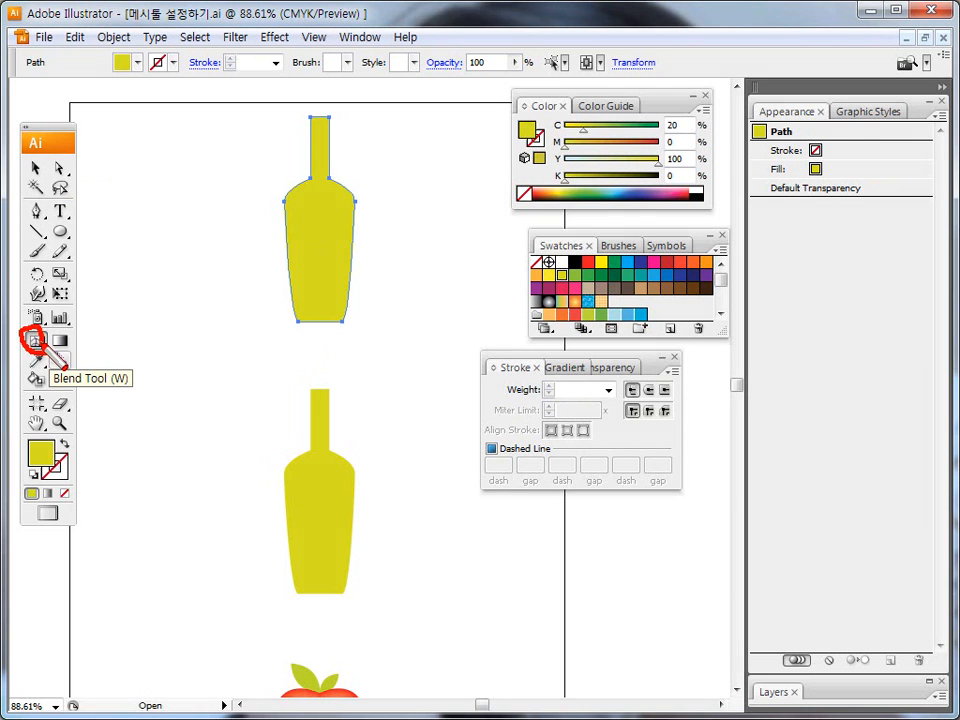
key(Escape)
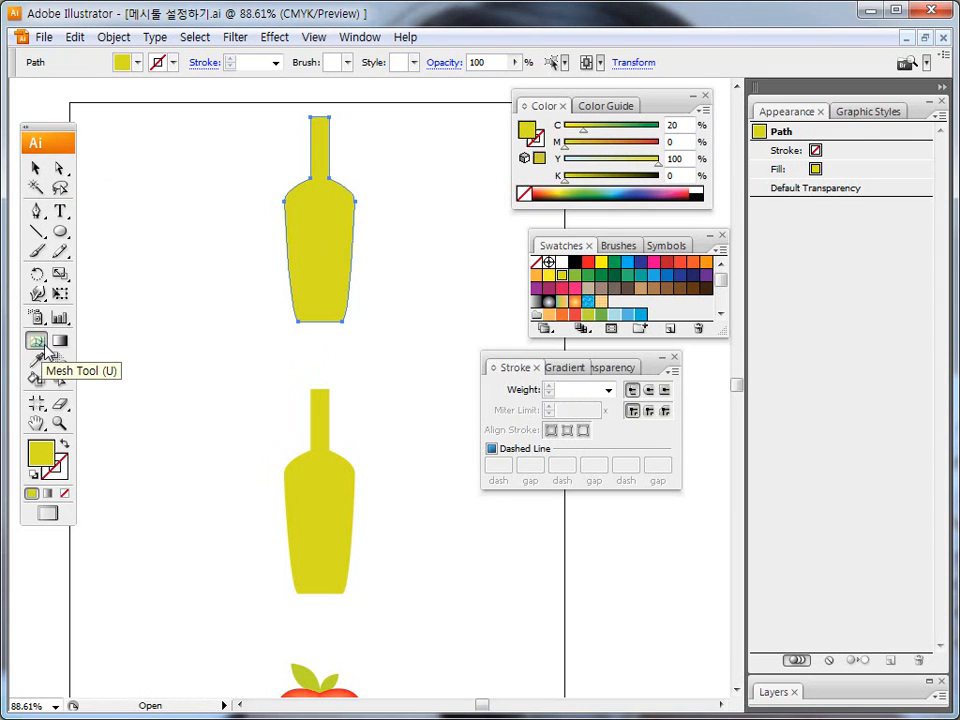
click(307, 231)
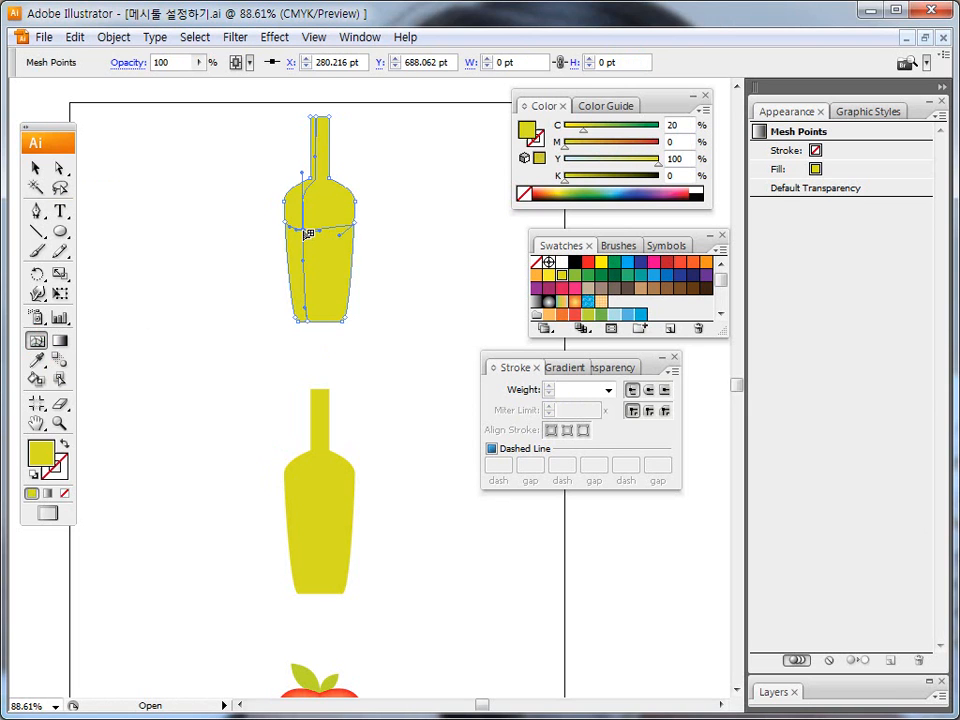
Add a second mesh point on the same vertical mesh line, near the base of the upper bottle.
key(ctrl+2)
drag(286, 299, 352, 300)
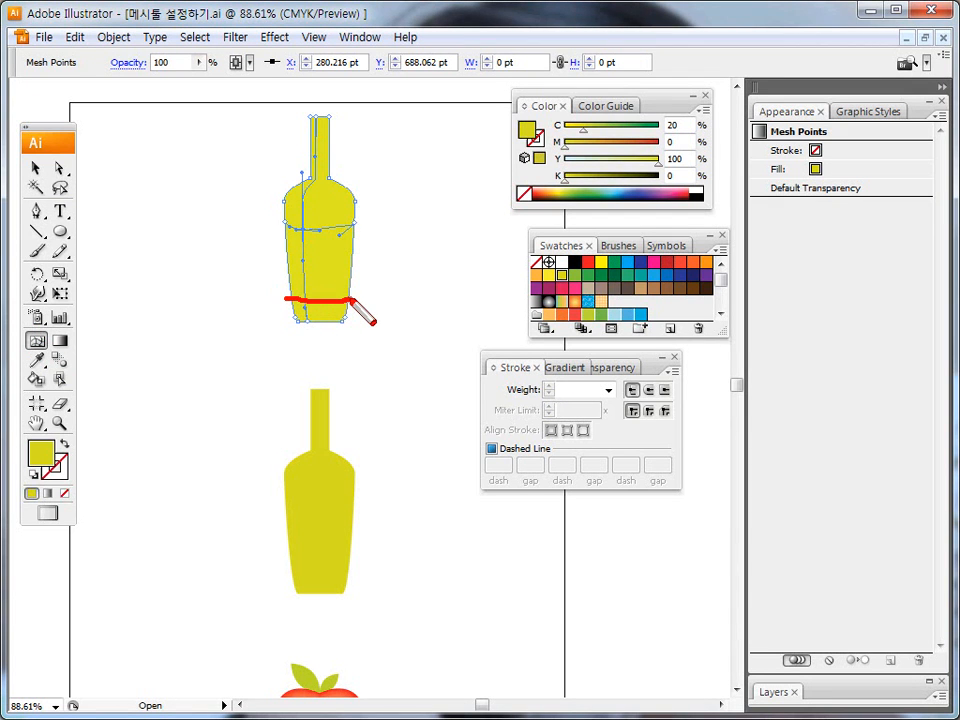
key(Escape)
key(ctrl+2)
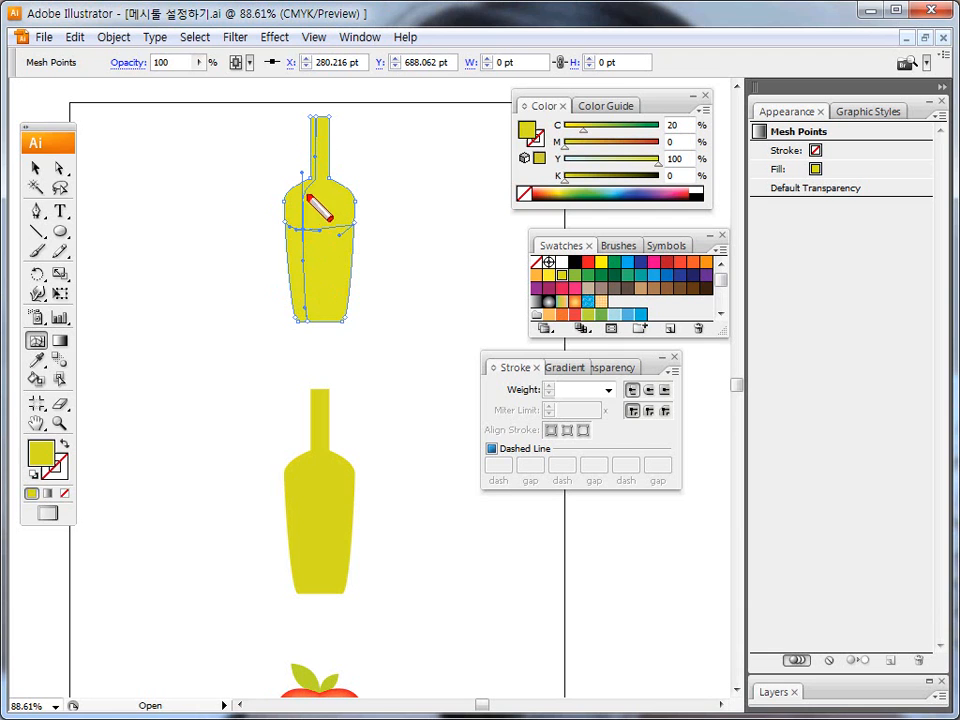
mouse_move(313, 180)
mouse_down()
mouse_move(301, 229)
mouse_move(310, 318)
mouse_up()
key(Escape)
key(ctrl+2)
mouse_move(302, 262)
mouse_down()
mouse_move(305, 318)
mouse_move(317, 306)
mouse_move(289, 293)
mouse_move(349, 299)
mouse_up()
key(Escape)
click(304, 297)
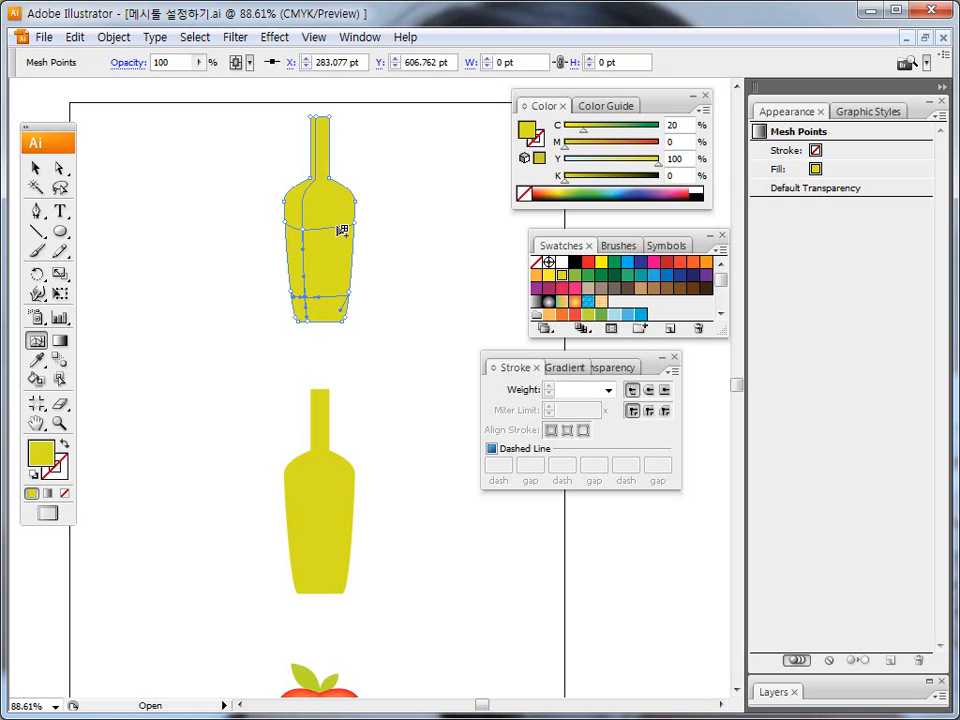
Add a mesh point on the upper horizontal mesh line, near the right edge of the upper bottle.
key(ctrl+shift+d)
drag(323, 117, 340, 259)
key(Escape)
key(ctrl+shift+d)
mouse_move(296, 229)
mouse_down()
mouse_move(357, 226)
mouse_move(300, 230)
mouse_up()
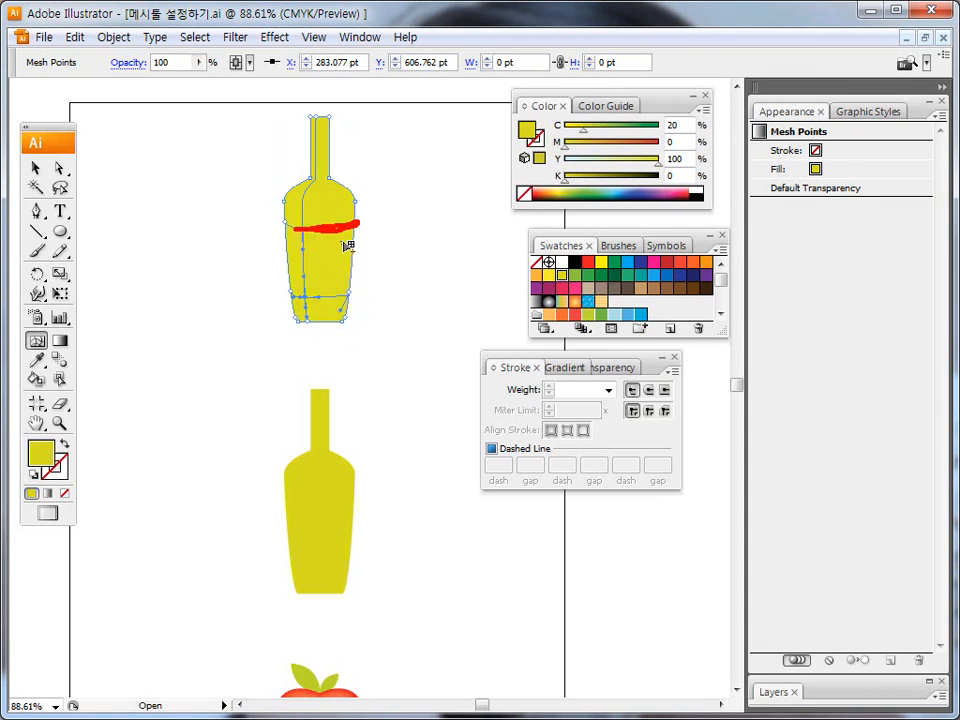
key(Escape)
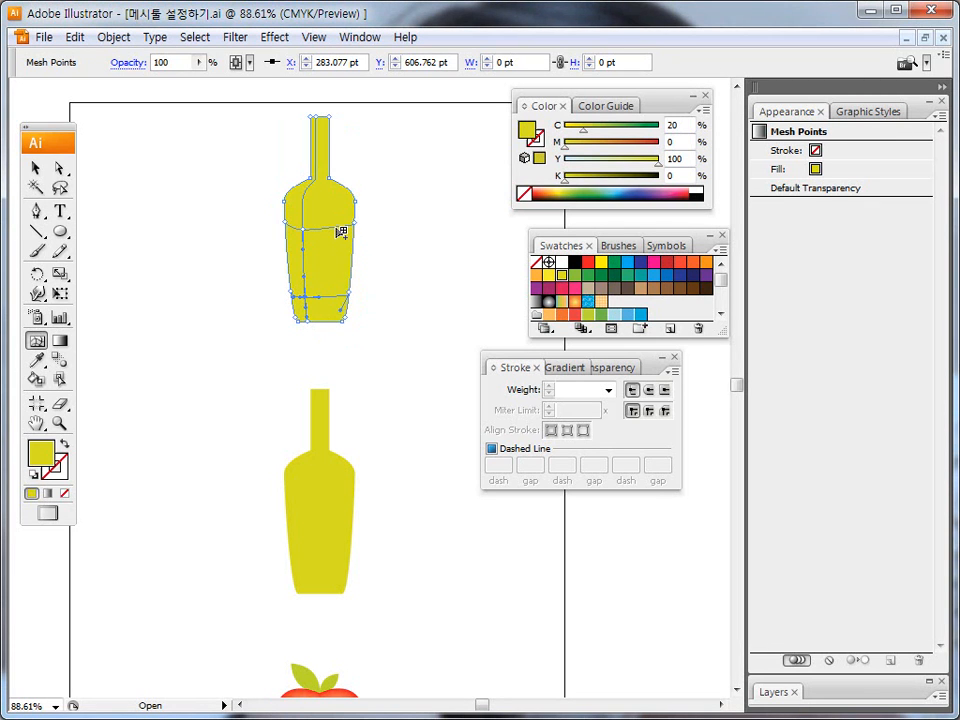
click(337, 228)
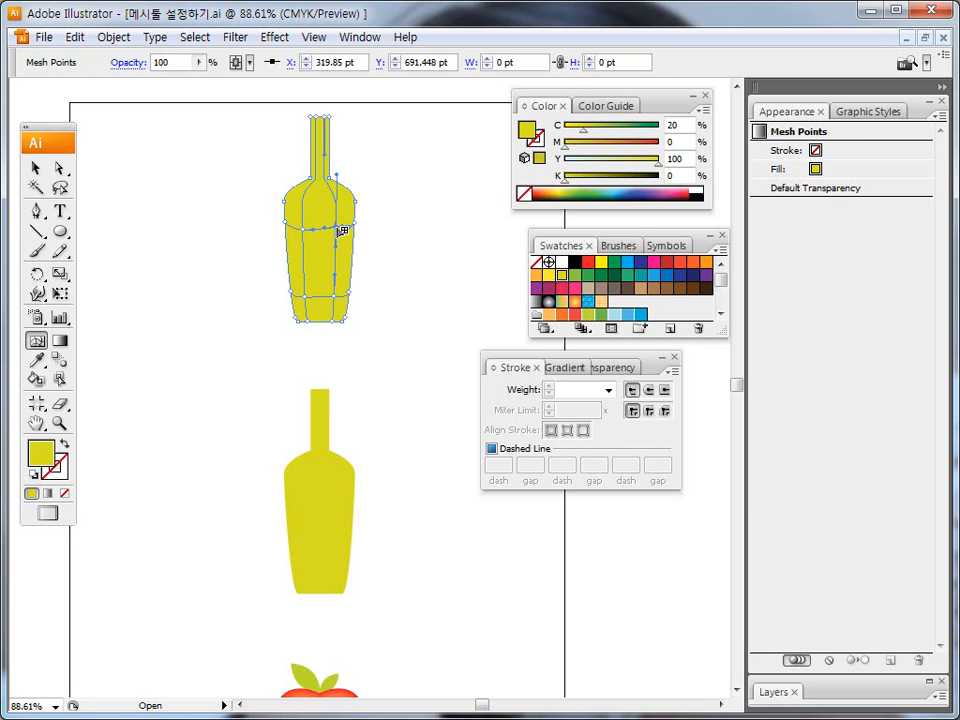
Try yellow, green and dark green swatches on the upper right mesh point, ending with orange (M 35, Y 85).
click(550, 276)
click(589, 278)
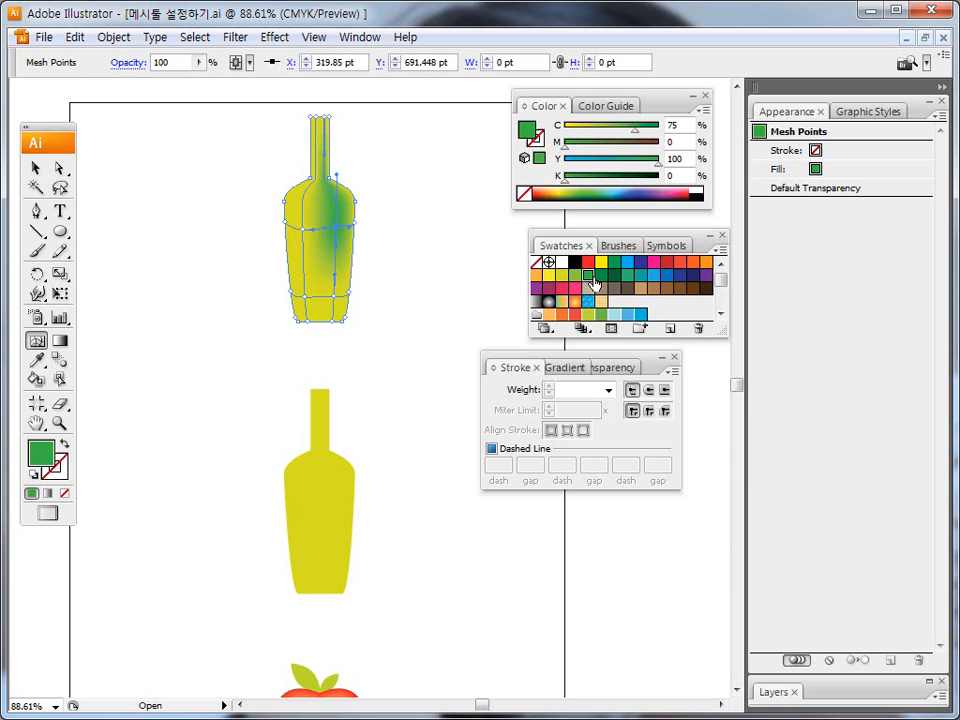
click(614, 279)
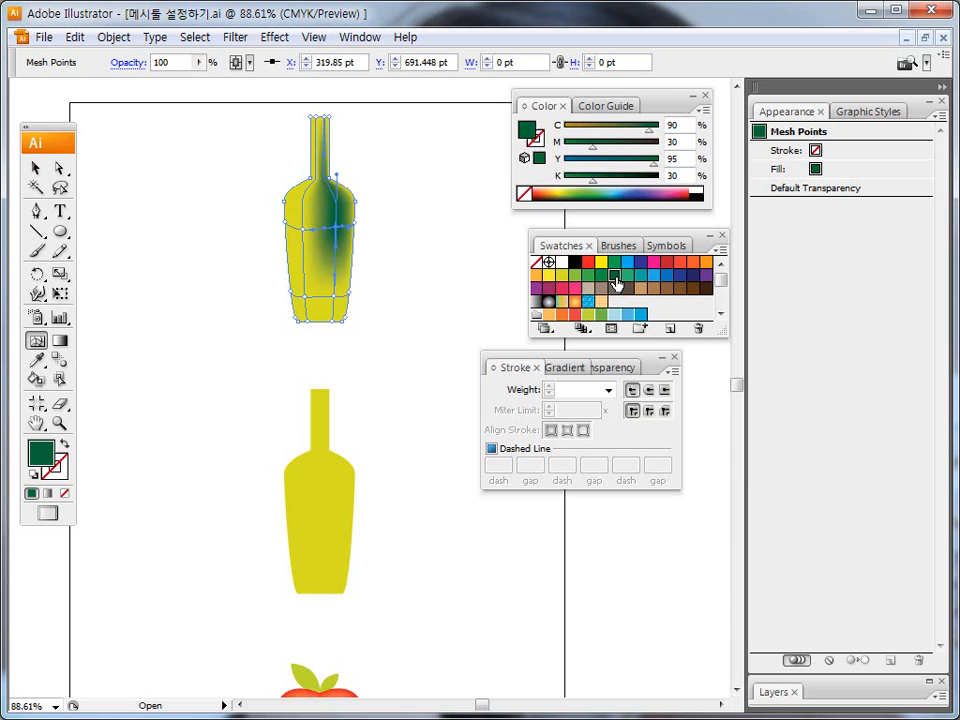
click(548, 274)
click(536, 274)
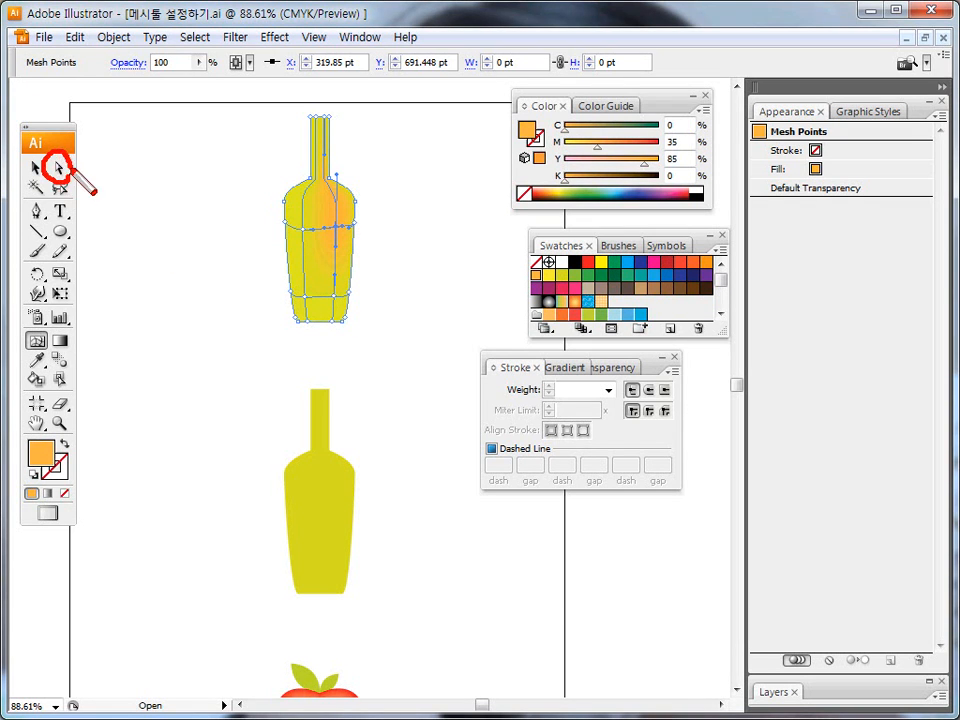
Color the lower right and upper right mesh points of the upper bottle blue (C 100, M 100), picking them with the Direct Selection tool.
click(60, 168)
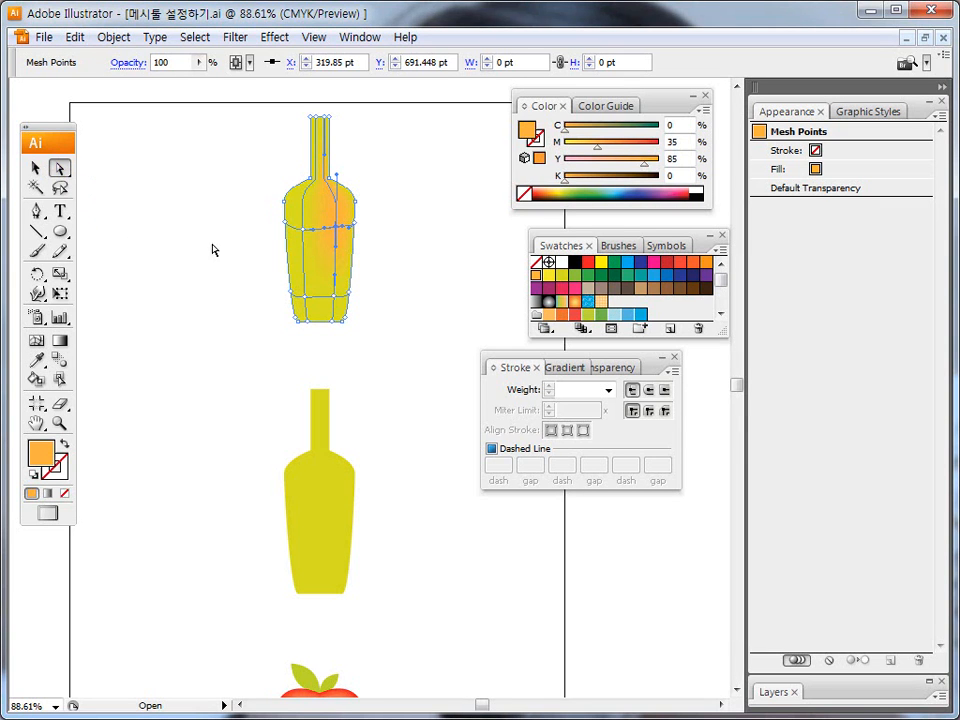
click(307, 236)
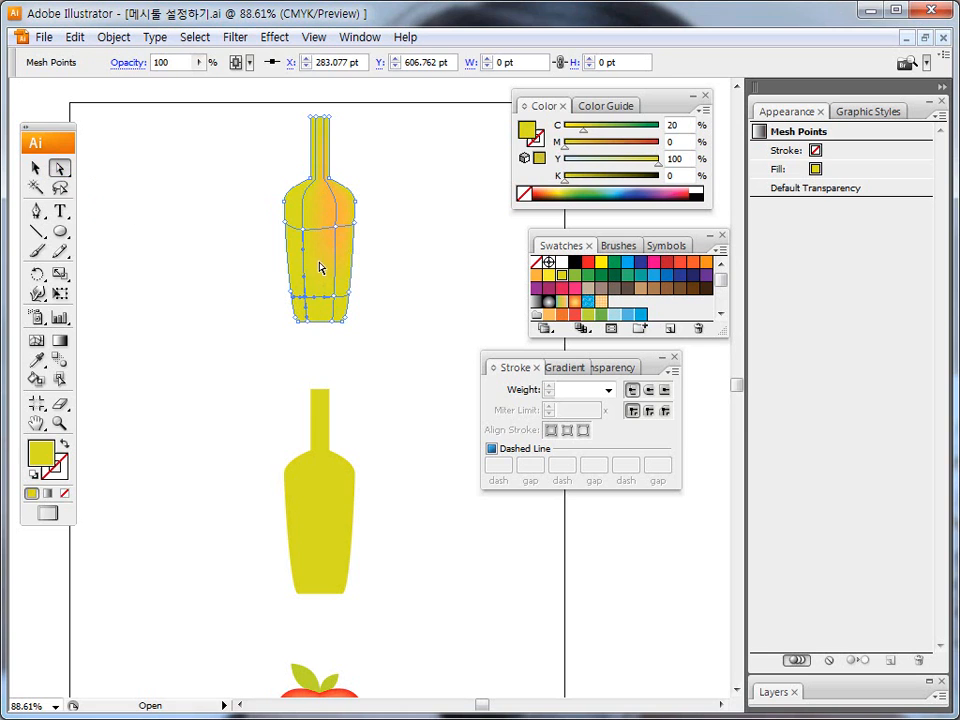
key(ctrl+a)
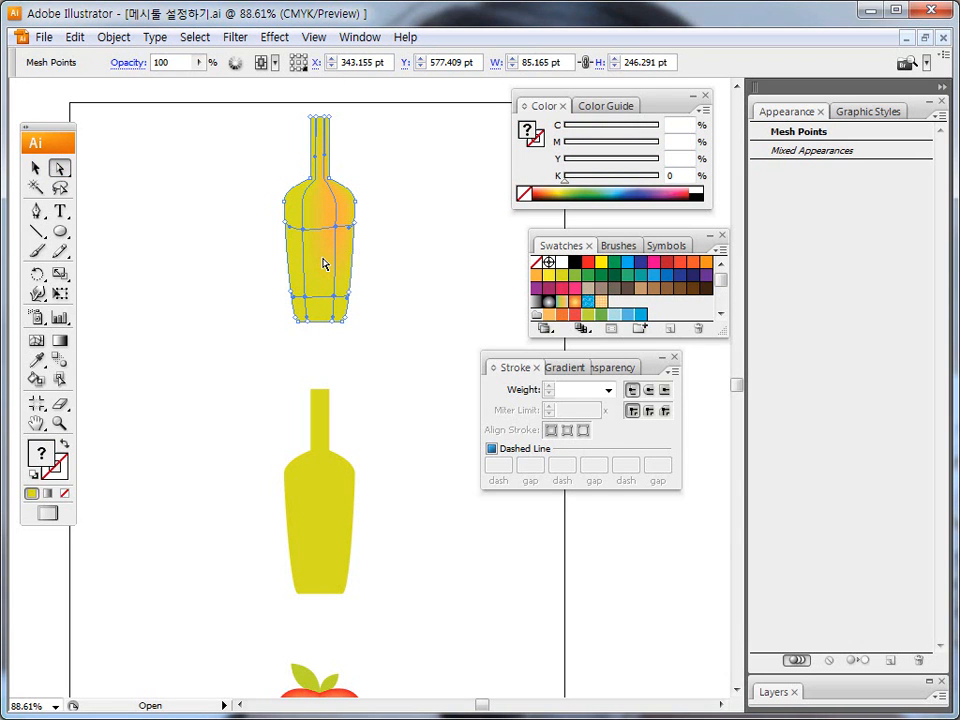
click(386, 270)
click(335, 298)
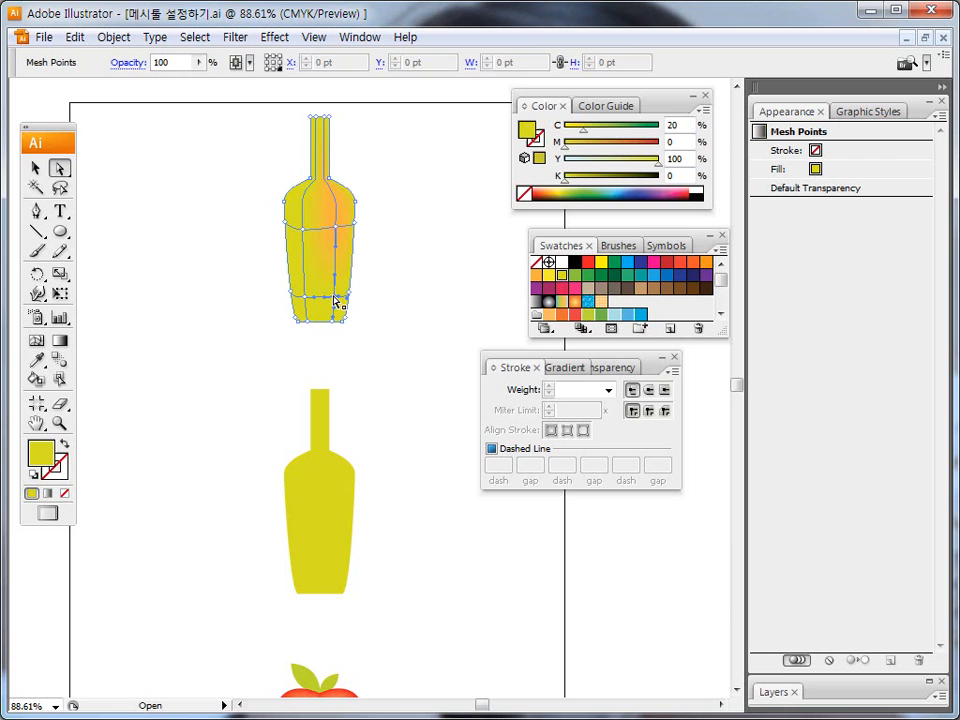
click(641, 263)
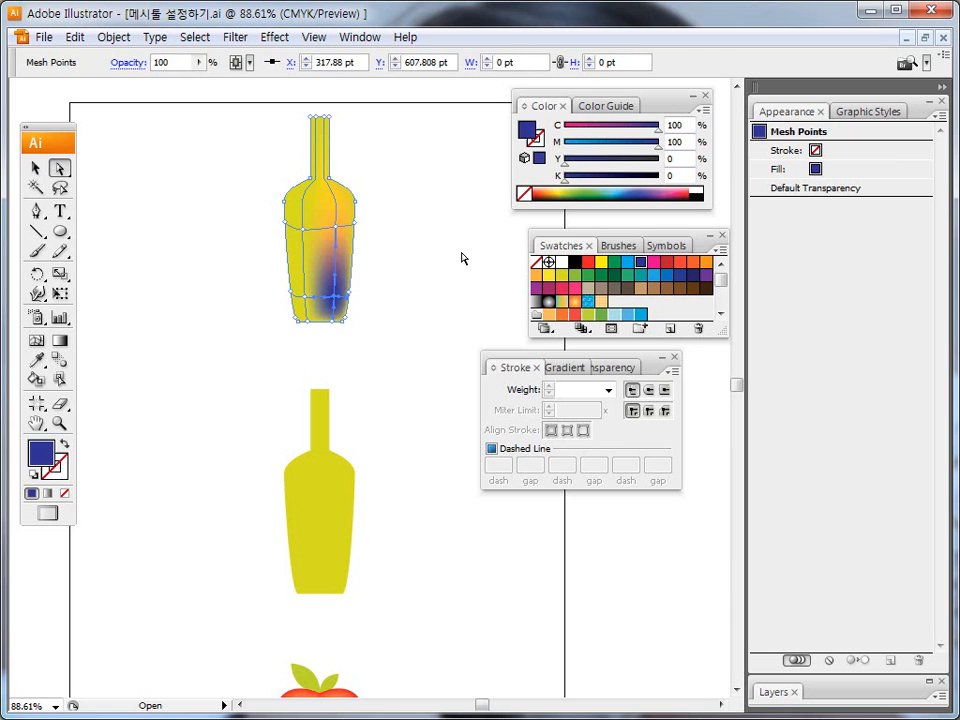
click(336, 227)
click(641, 264)
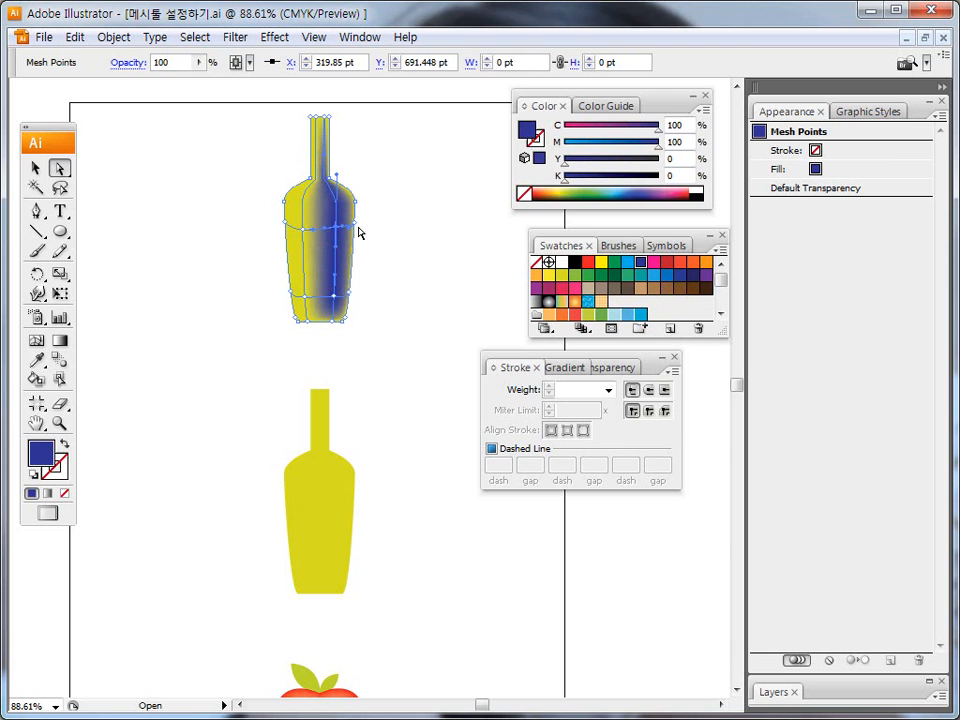
Recolor the upper right mesh point with the yellow-green sampled by the Eyedropper from the bottle's left edge, and deselect the bottle.
drag(291, 236, 296, 312)
key(Escape)
click(36, 360)
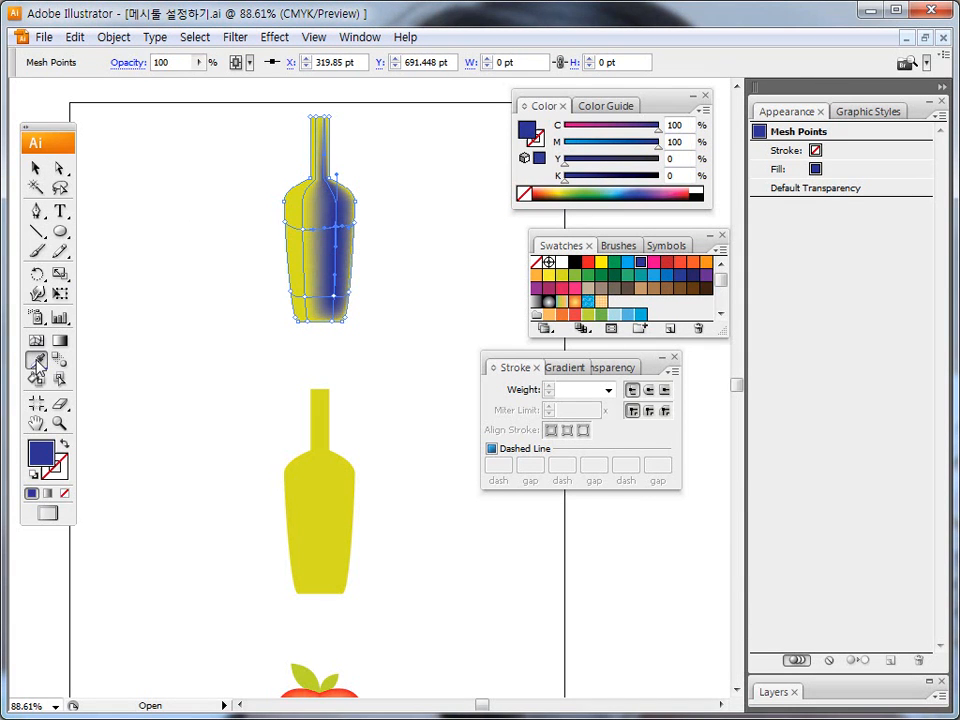
click(292, 291)
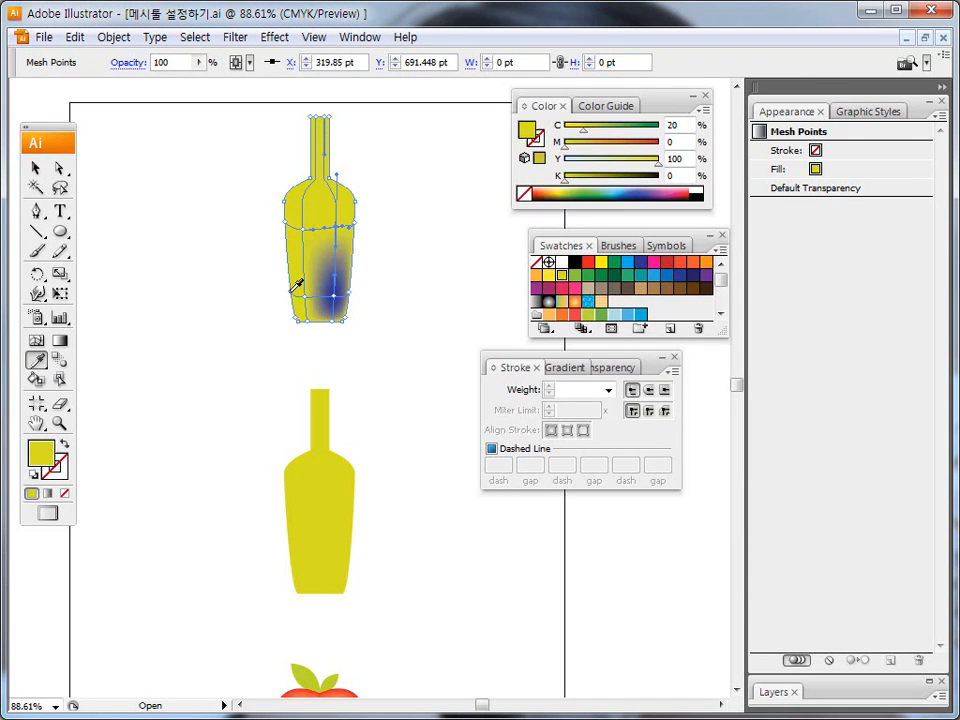
key(ctrl+shift+d)
key(Escape)
key(v)
click(193, 195)
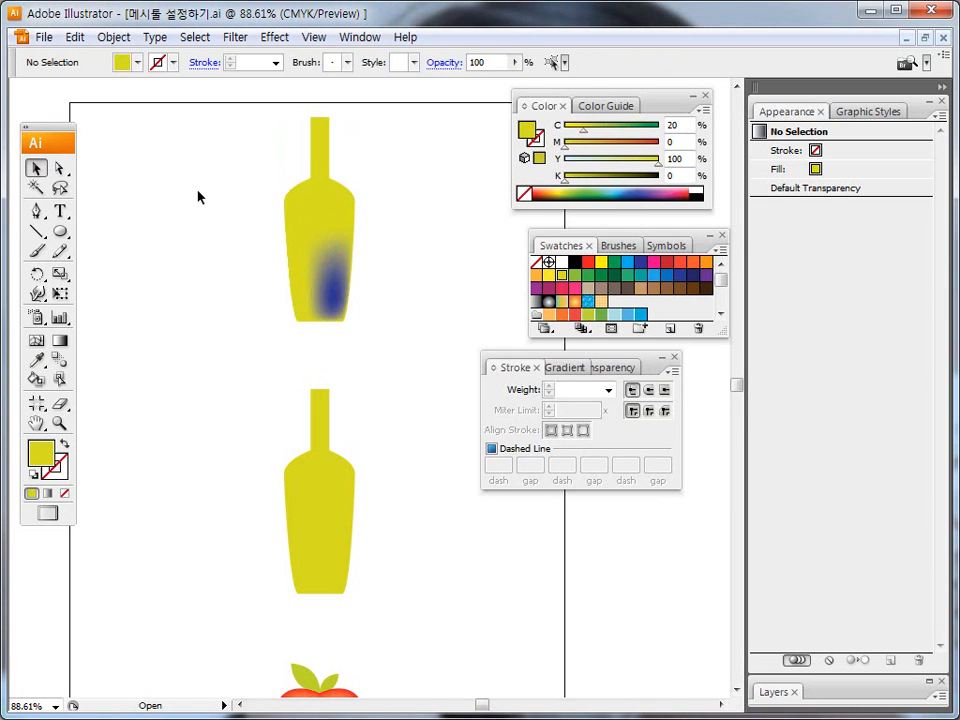
Revert the document to its saved version to discard the mesh edits on the upper bottle.
drag(251, 126, 396, 317)
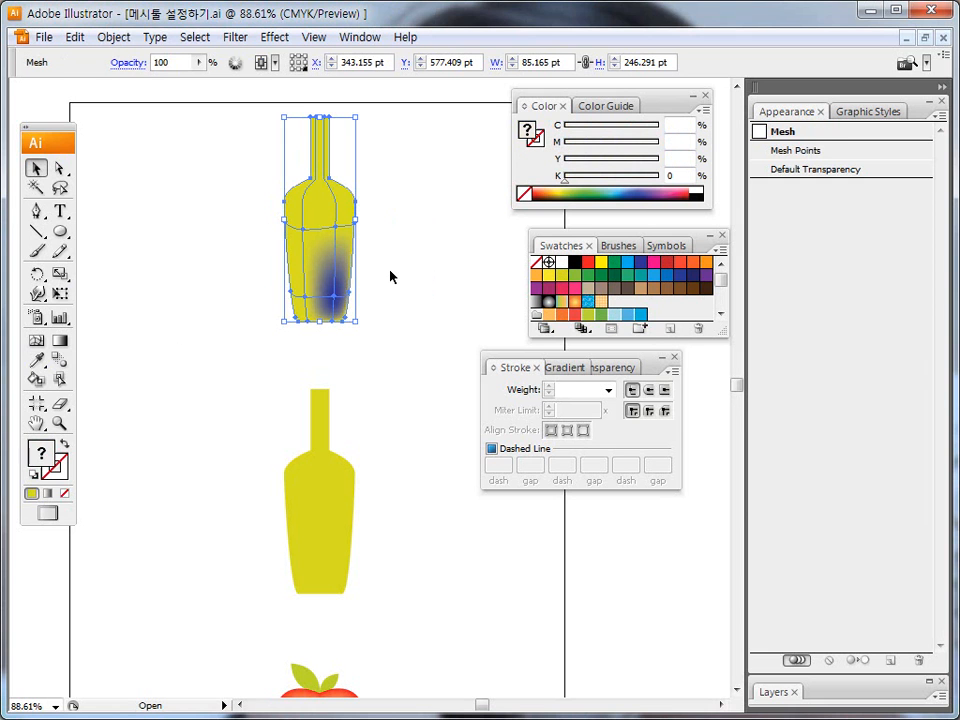
key(F12)
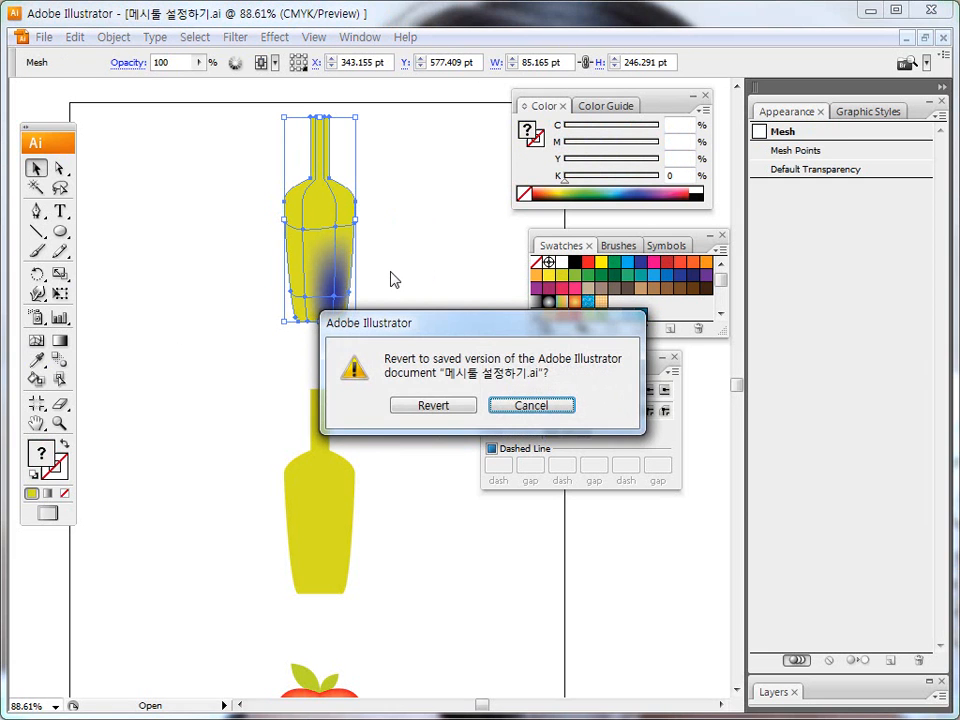
click(418, 405)
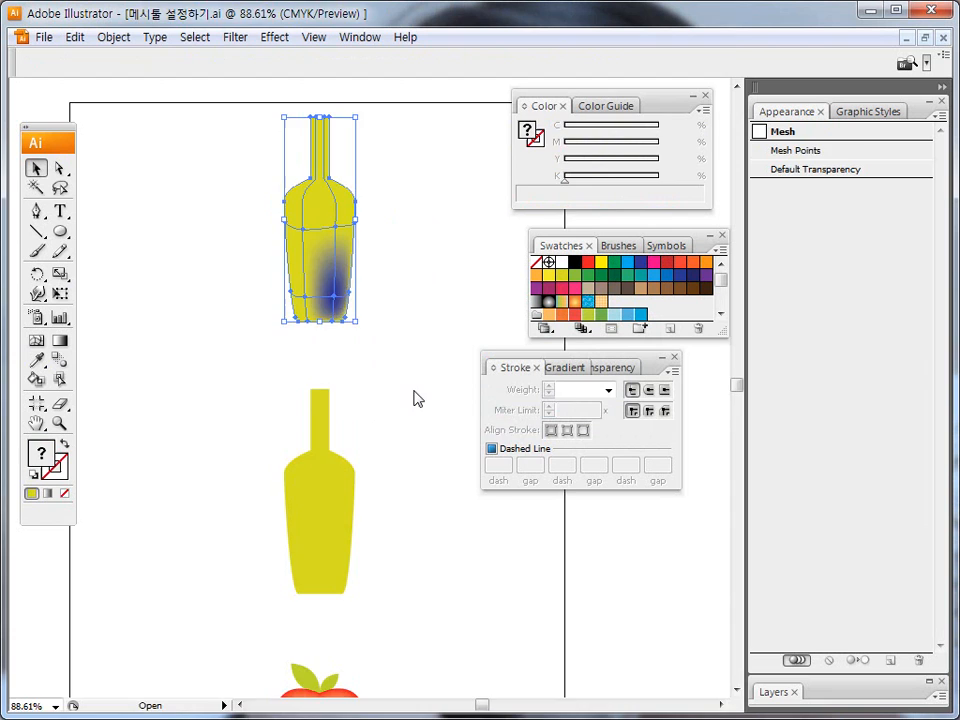
Add mesh points at the upper left, lower left and upper right of the upper bottle's body with the Mesh tool.
click(319, 244)
click(44, 345)
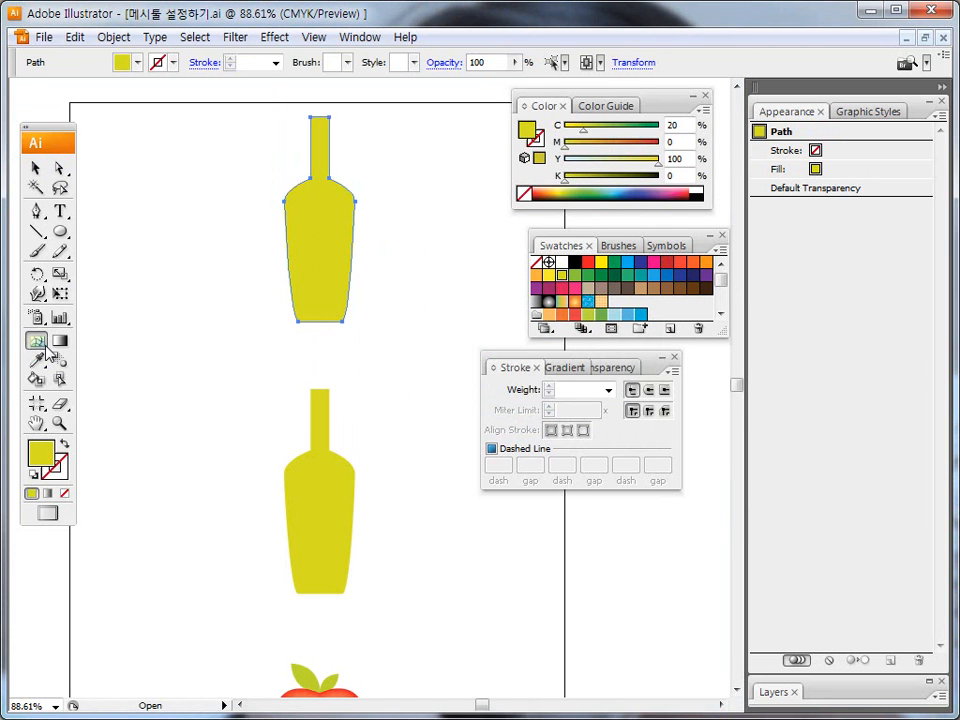
click(308, 218)
click(310, 291)
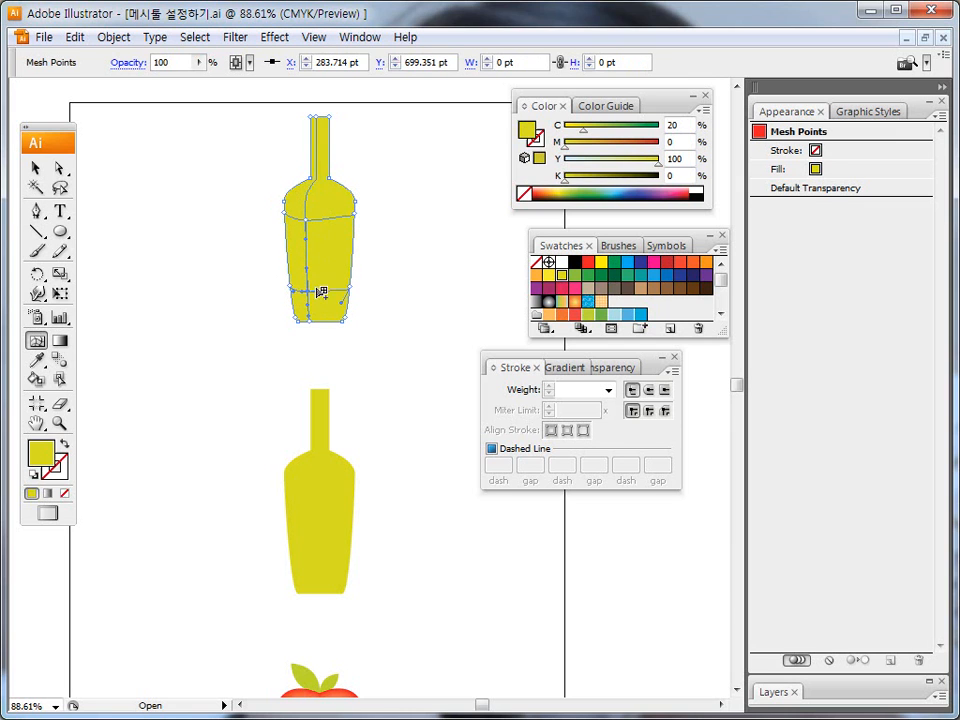
click(339, 216)
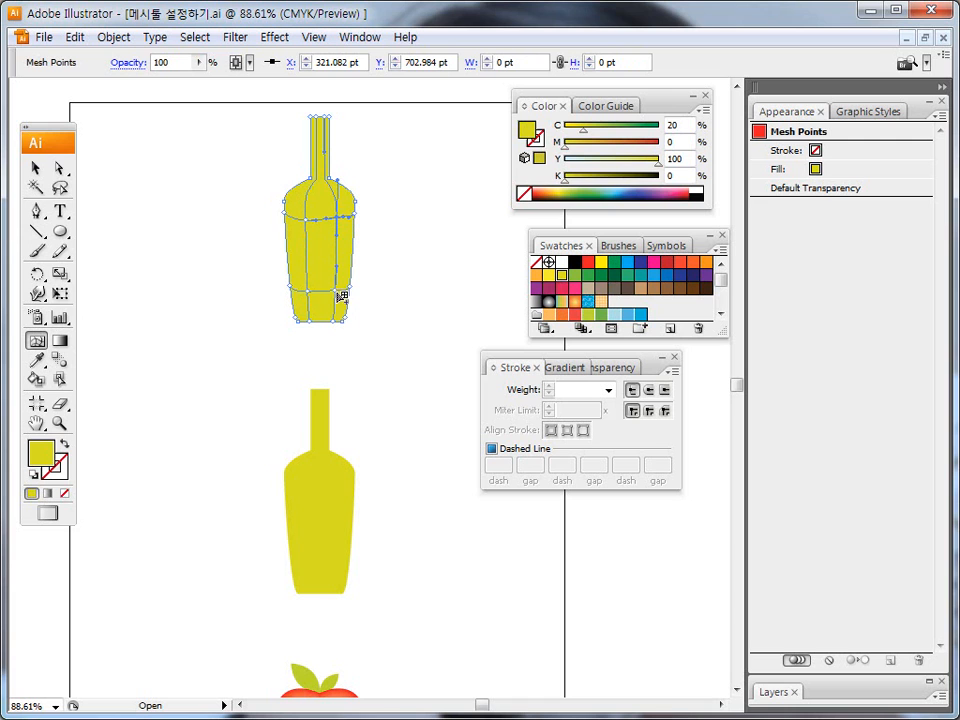
Select the whole upper bottle mesh and fill it with the orange swatch (M 35, Y 85).
click(37, 169)
click(155, 172)
click(300, 208)
click(535, 280)
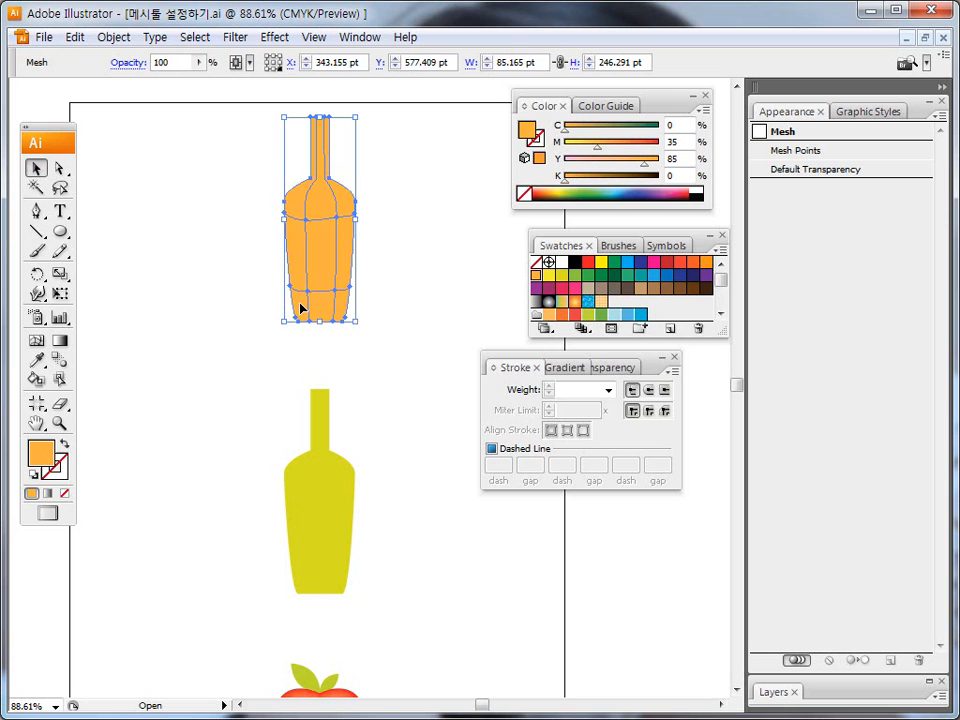
Color the upper left and lower left mesh points of the upper bottle yellow (C 5, Y 90), picking them with the Direct Selection tool.
click(60, 168)
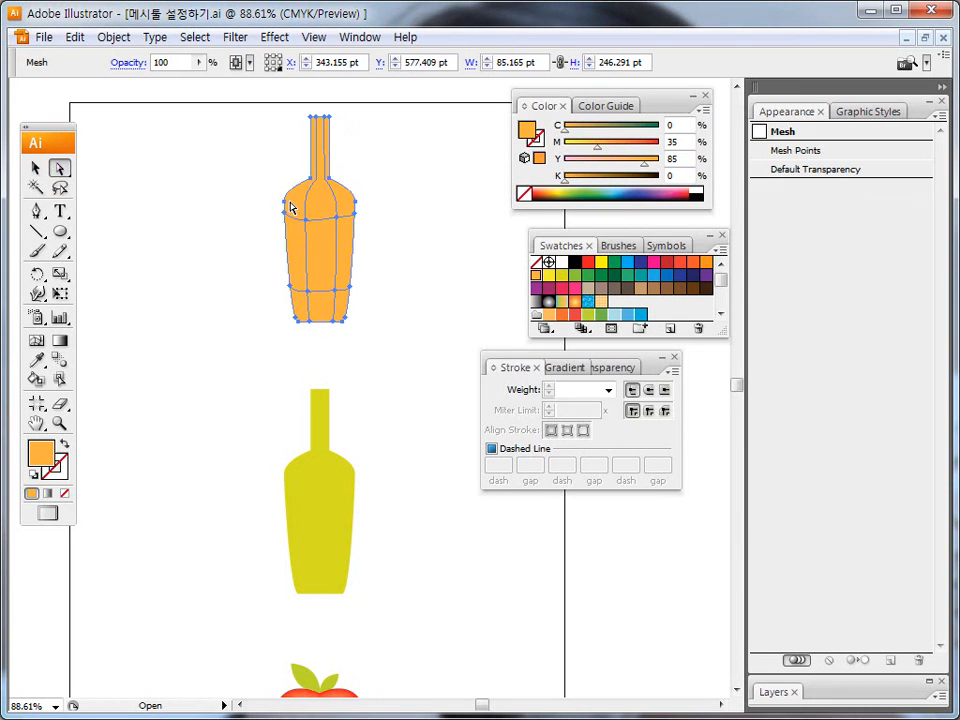
click(291, 261)
click(306, 218)
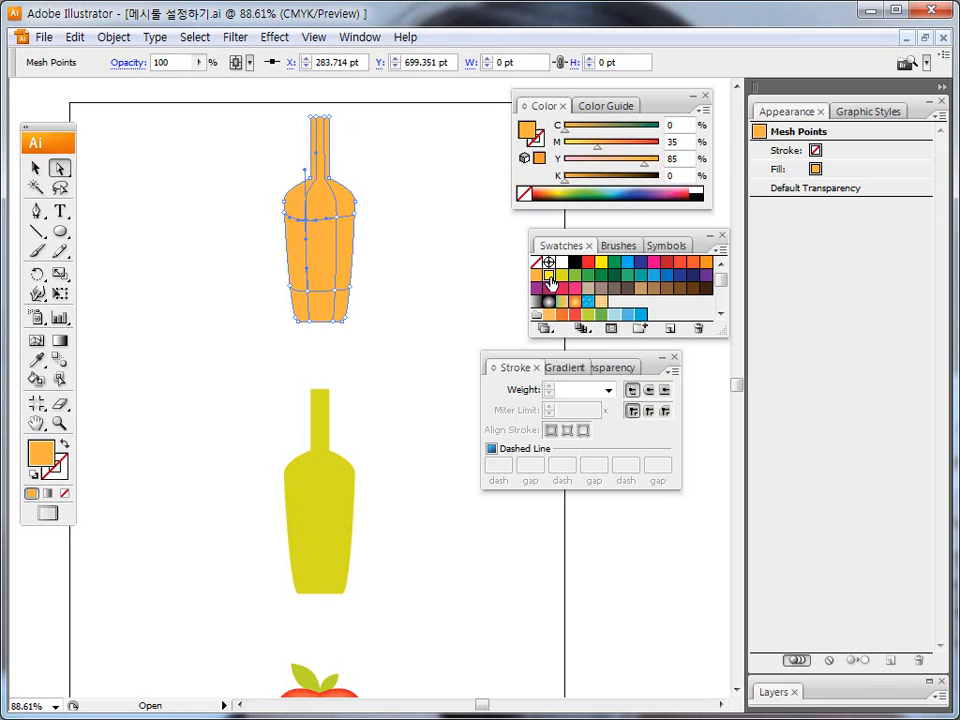
click(548, 275)
click(308, 294)
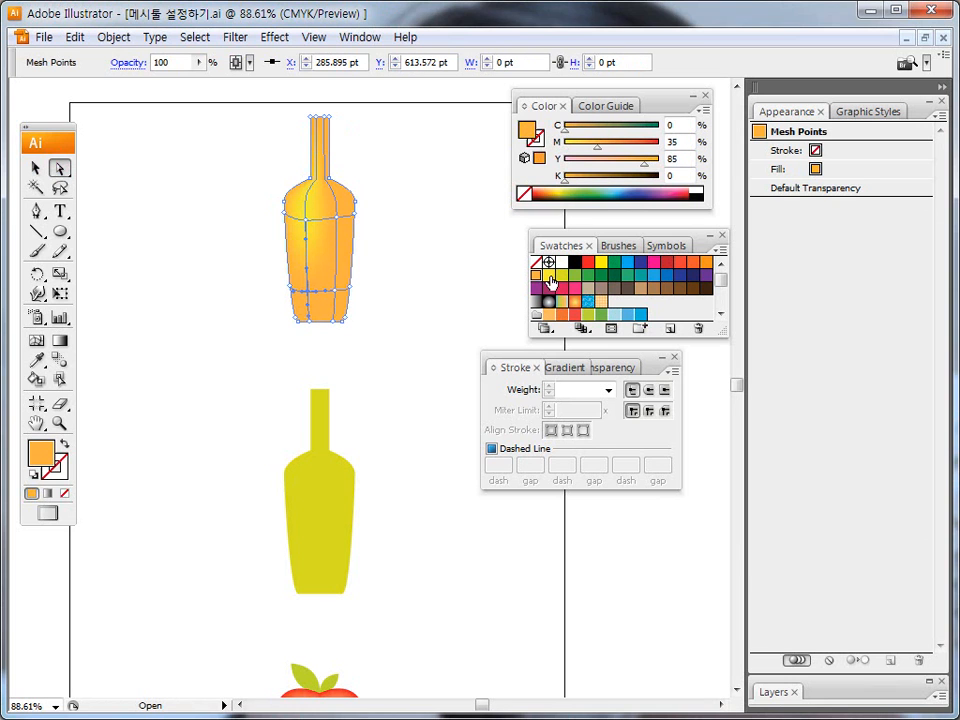
click(548, 276)
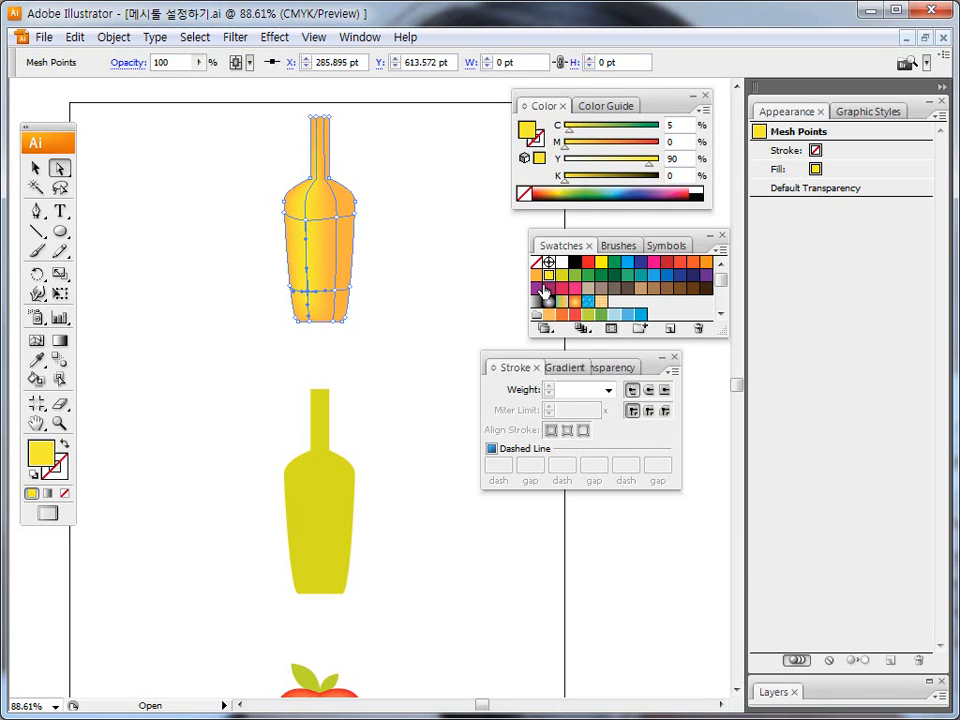
Color the upper right and lower right mesh points of the upper bottle with the CMYK Blue swatch.
click(337, 215)
click(638, 263)
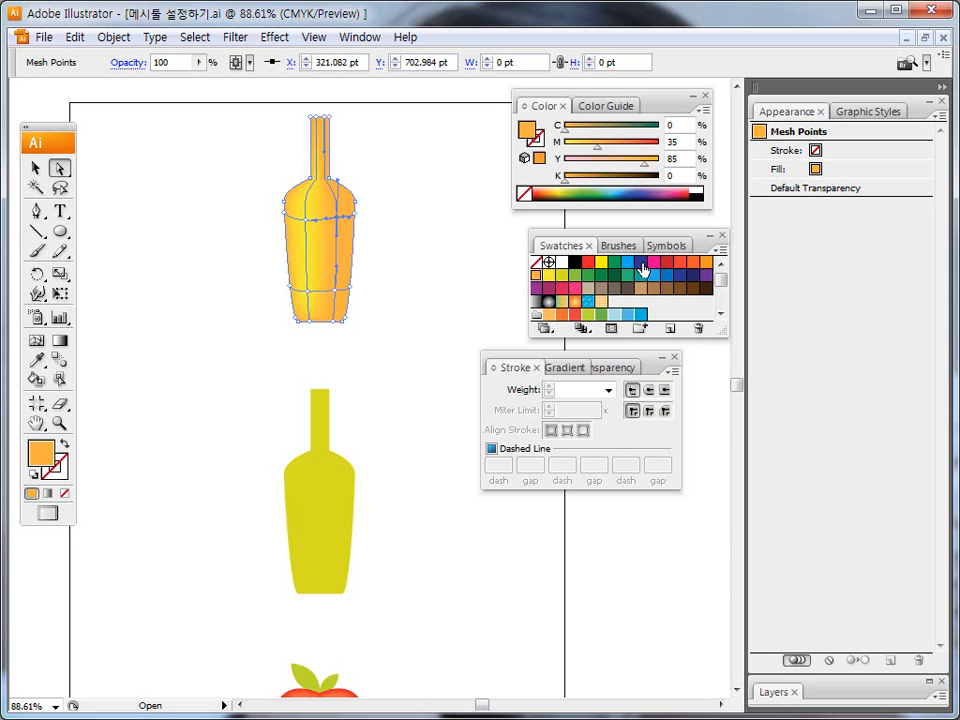
click(339, 292)
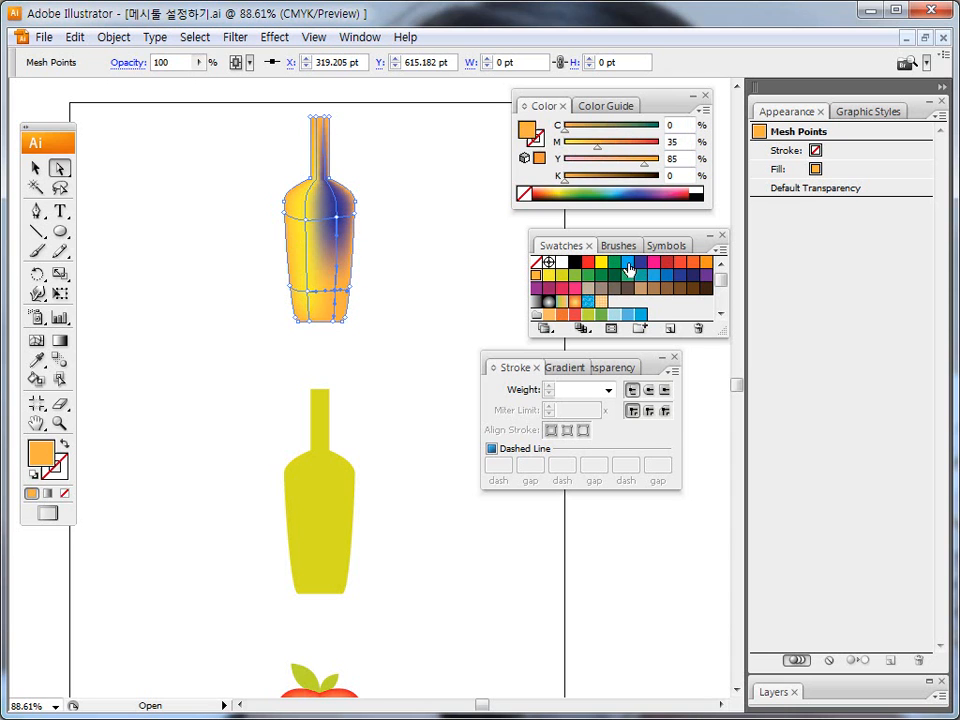
click(641, 266)
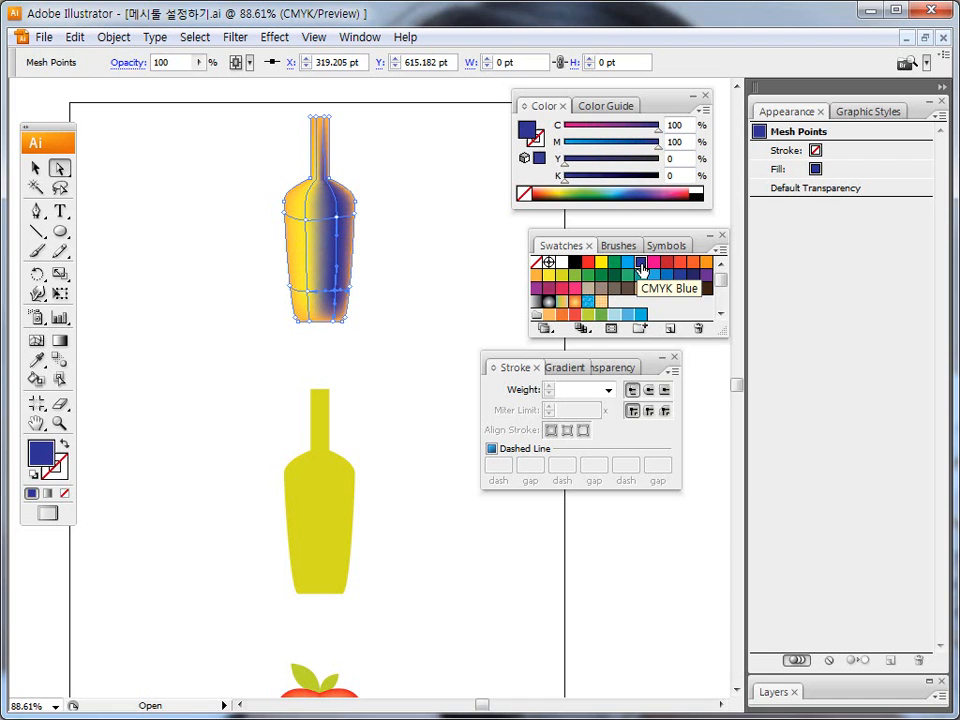
mouse_move(339, 196)
mouse_down()
mouse_move(338, 235)
mouse_move(344, 226)
mouse_up()
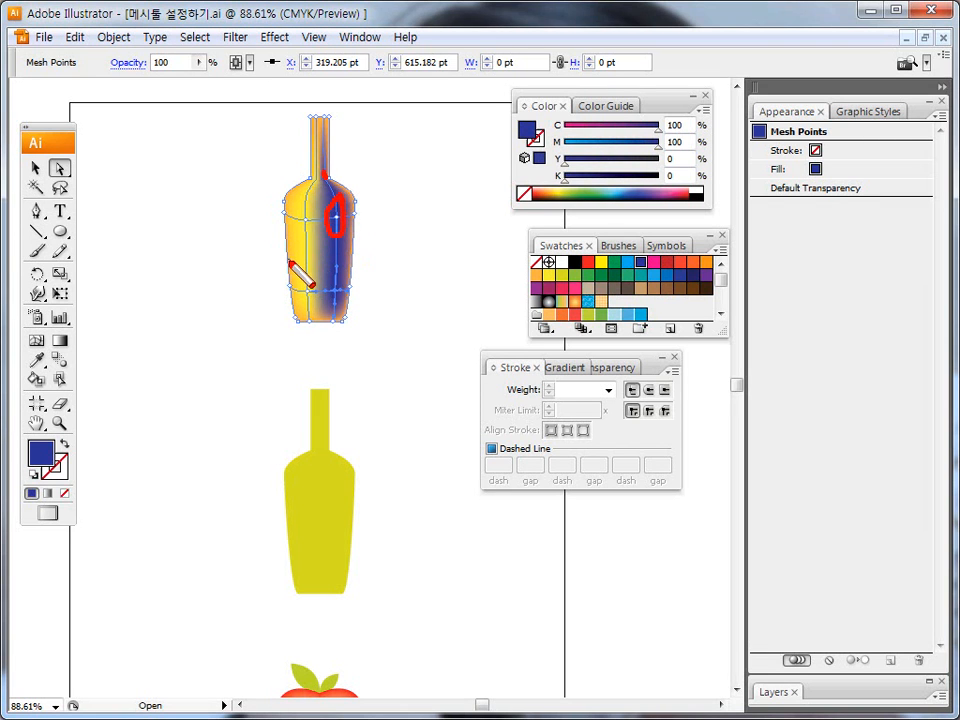
drag(286, 252, 291, 274)
key(Escape)
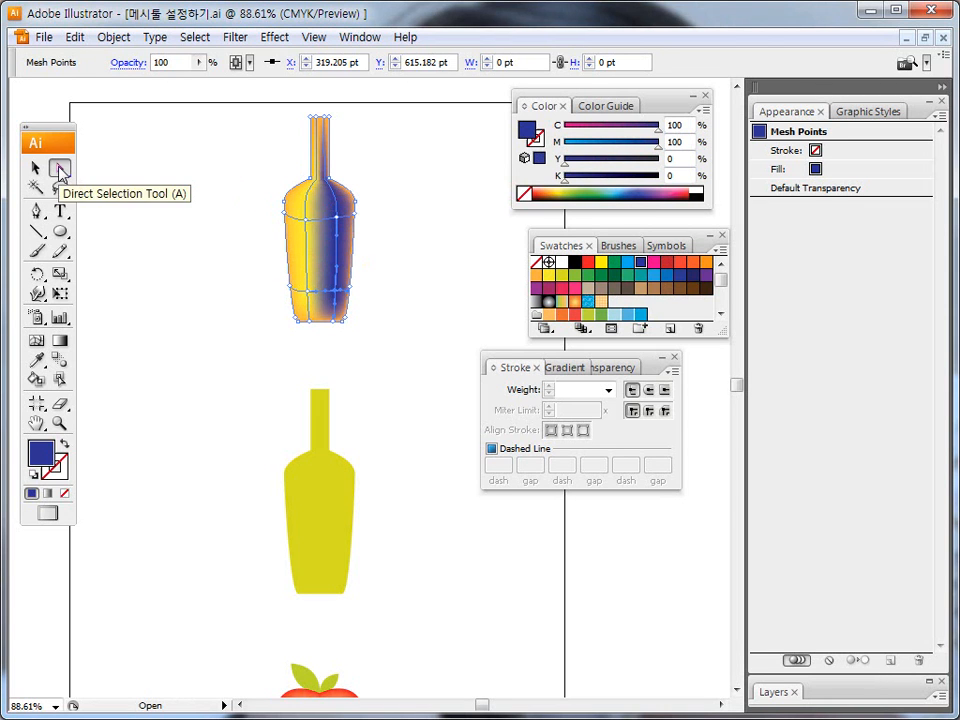
Recolor both right mesh points of the upper bottle with the orange sampled by the Eyedropper from the bottle's left edge.
drag(337, 219, 340, 298)
key(ctrl+z)
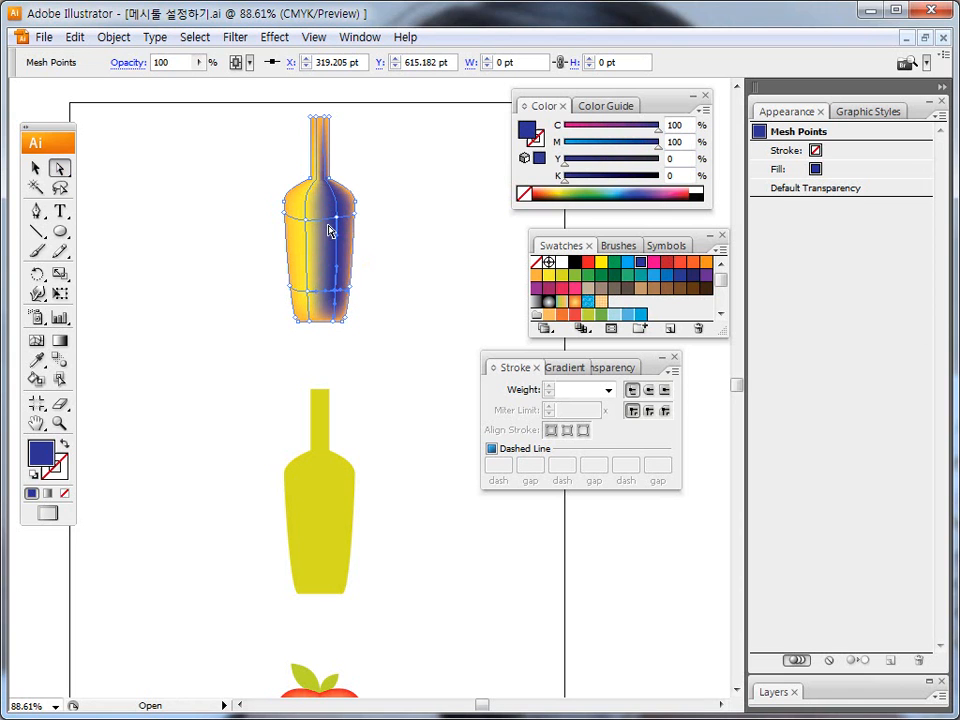
key(ctrl+shift+z)
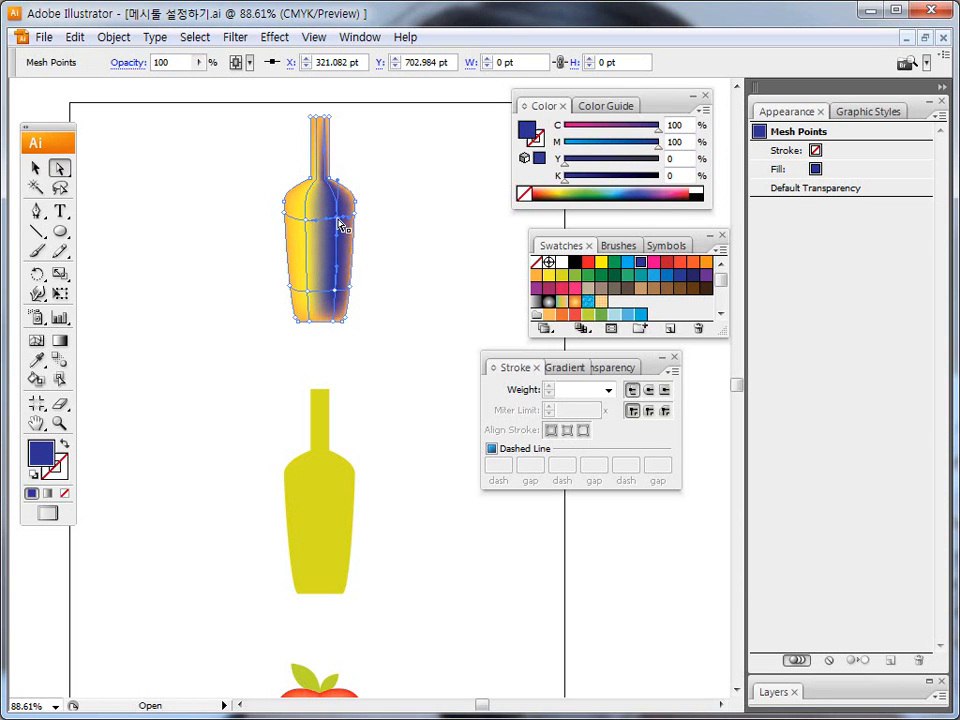
click(36, 360)
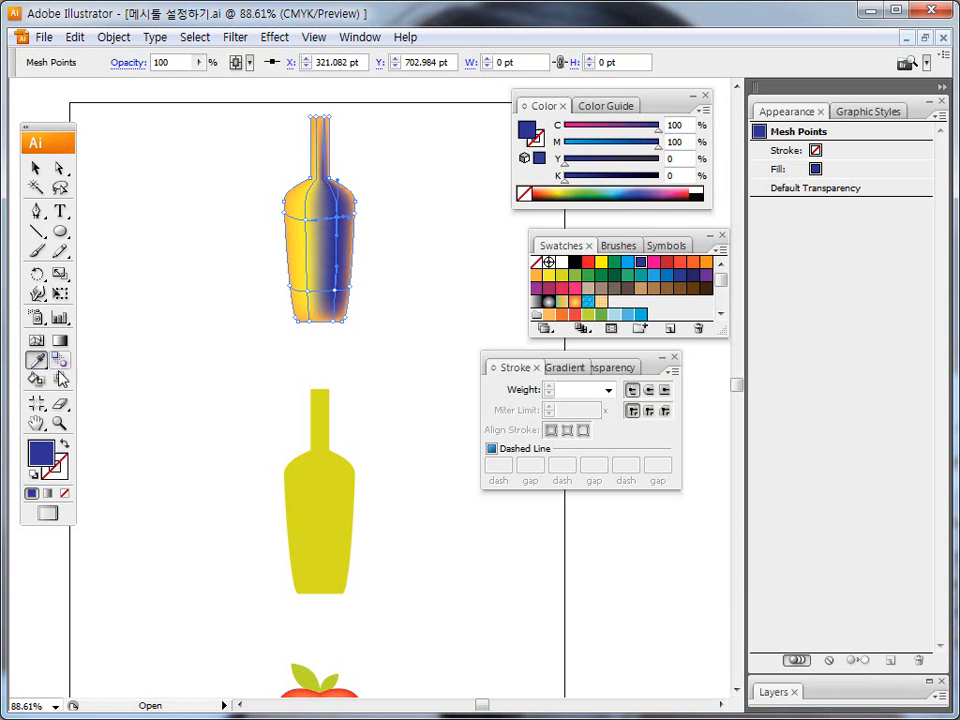
click(296, 269)
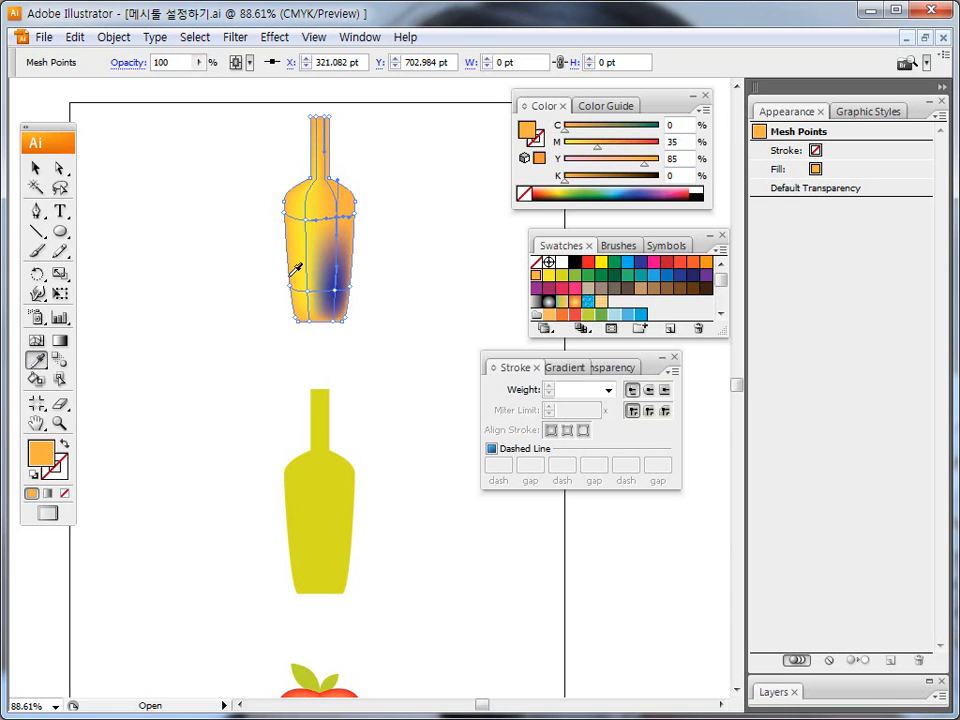
ctrl+click(336, 296)
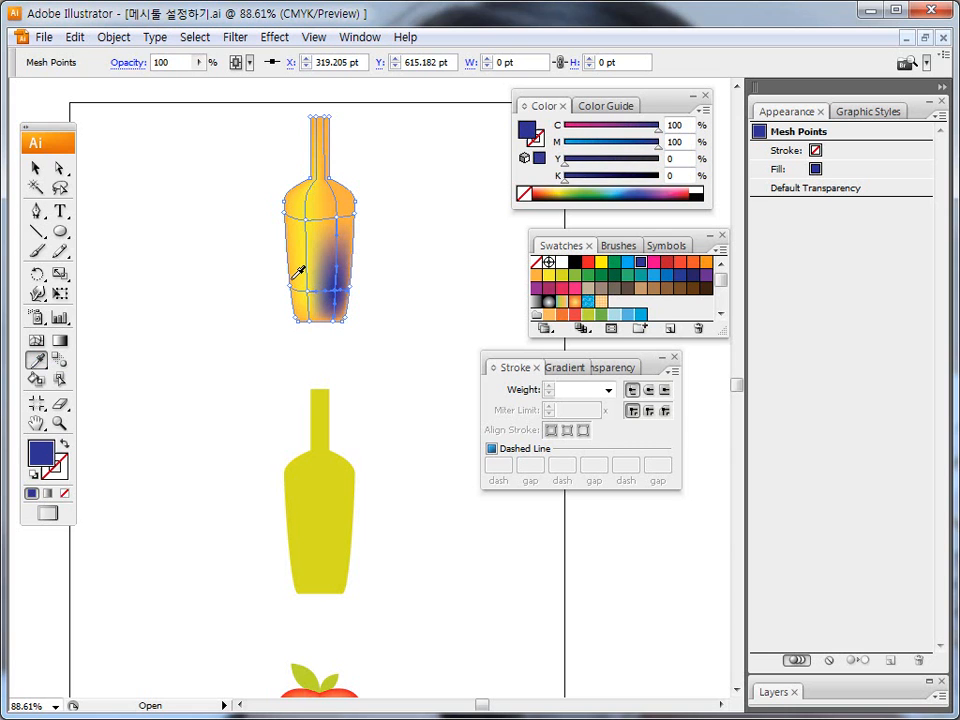
click(296, 270)
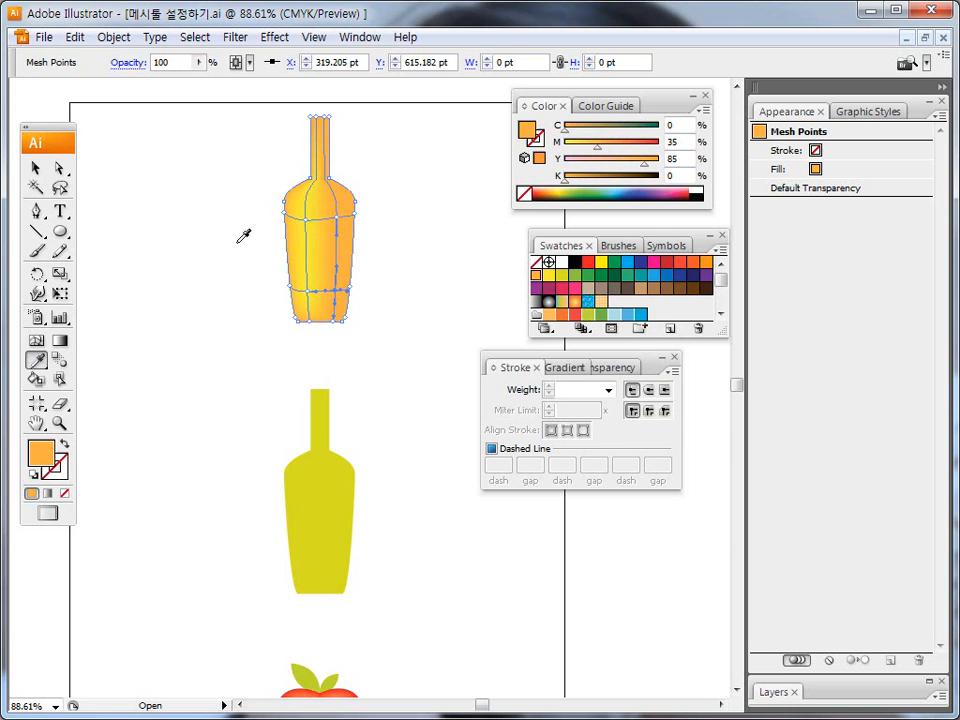
Shift the upper bottle's upper right mesh point slightly and its lower left one to about X 287, Y 608 pt, then deselect the bottle.
click(36, 168)
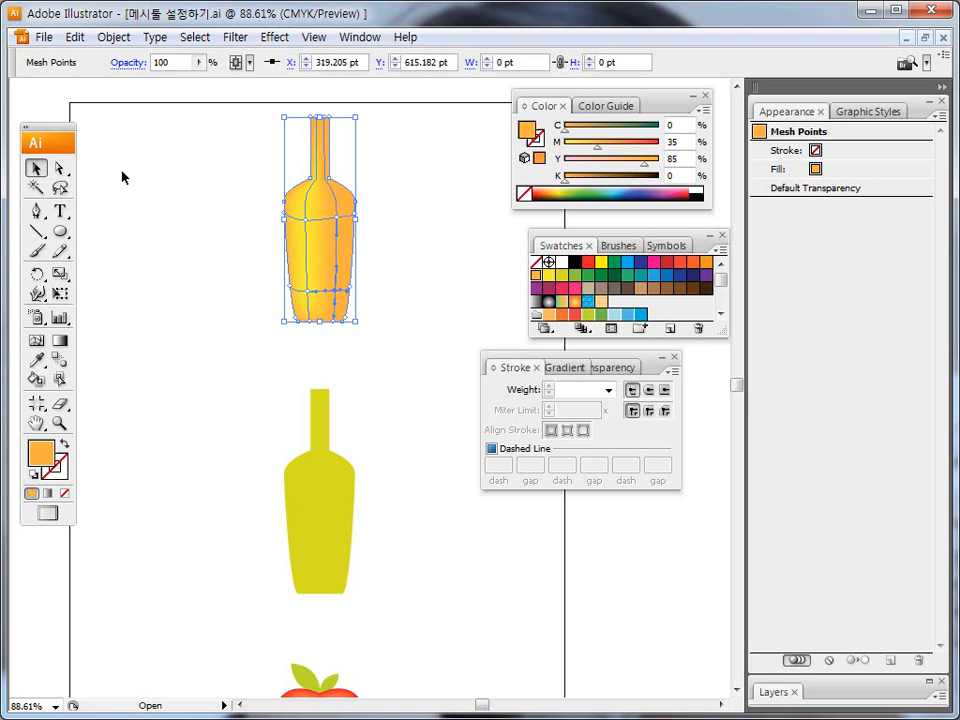
click(60, 169)
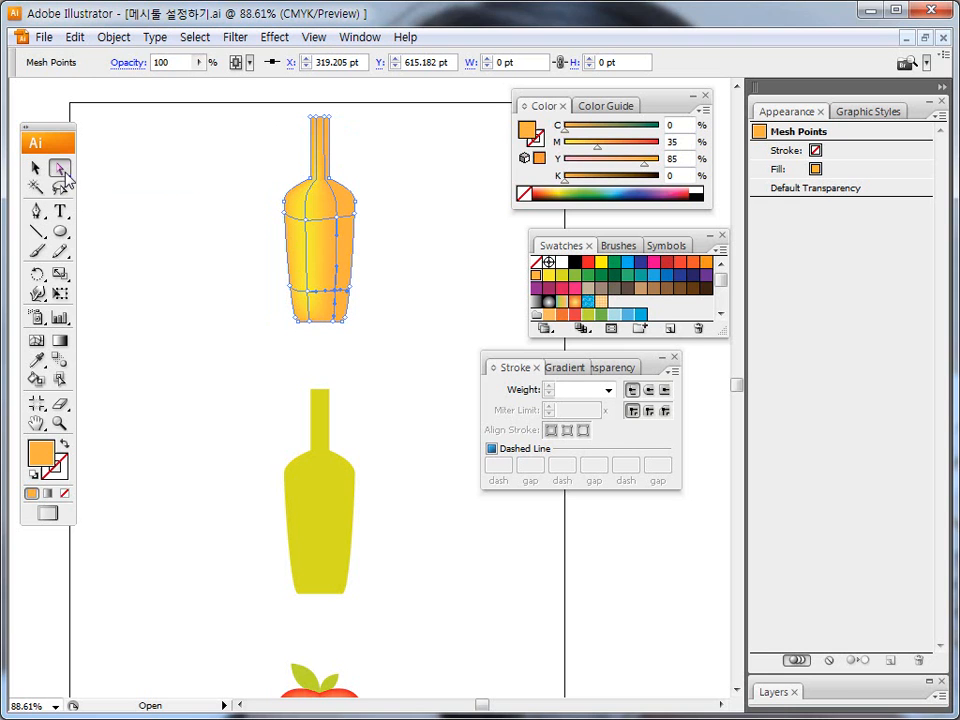
click(337, 223)
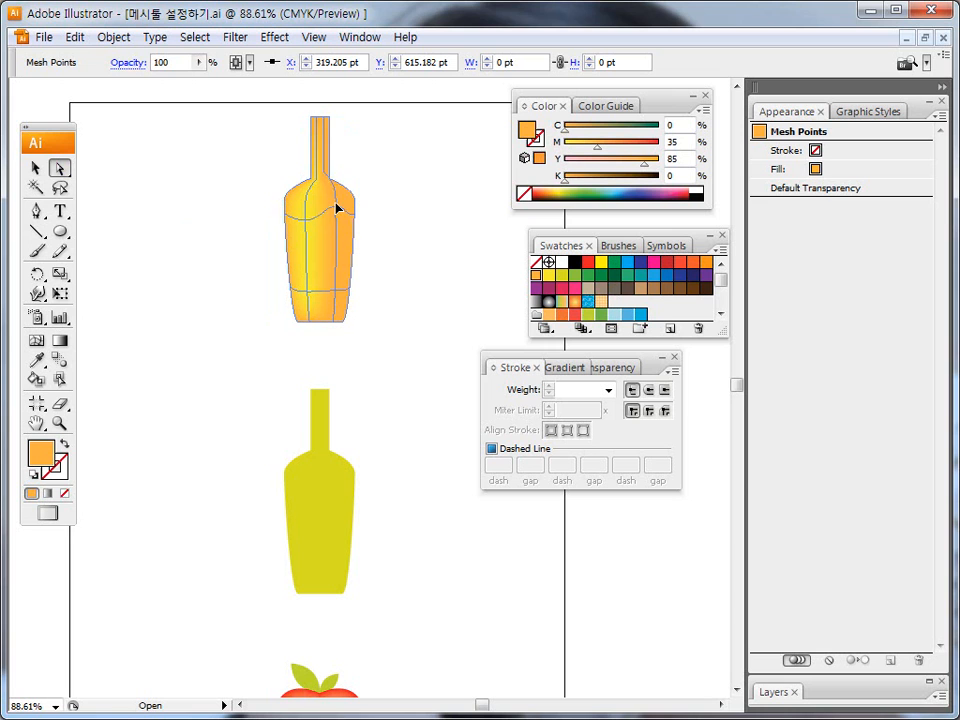
click(307, 221)
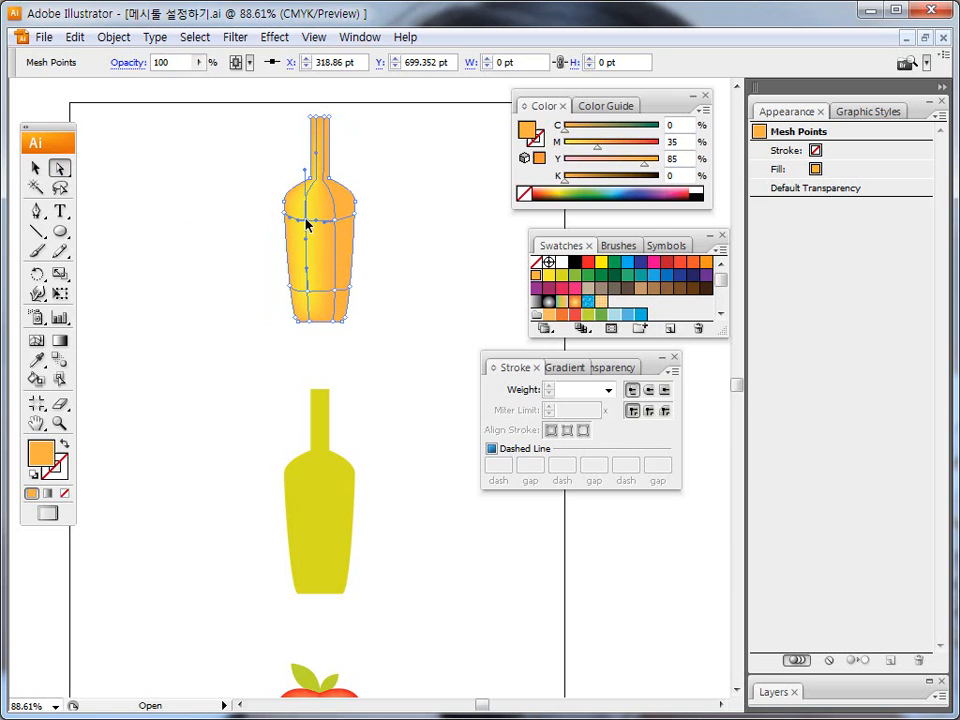
click(309, 291)
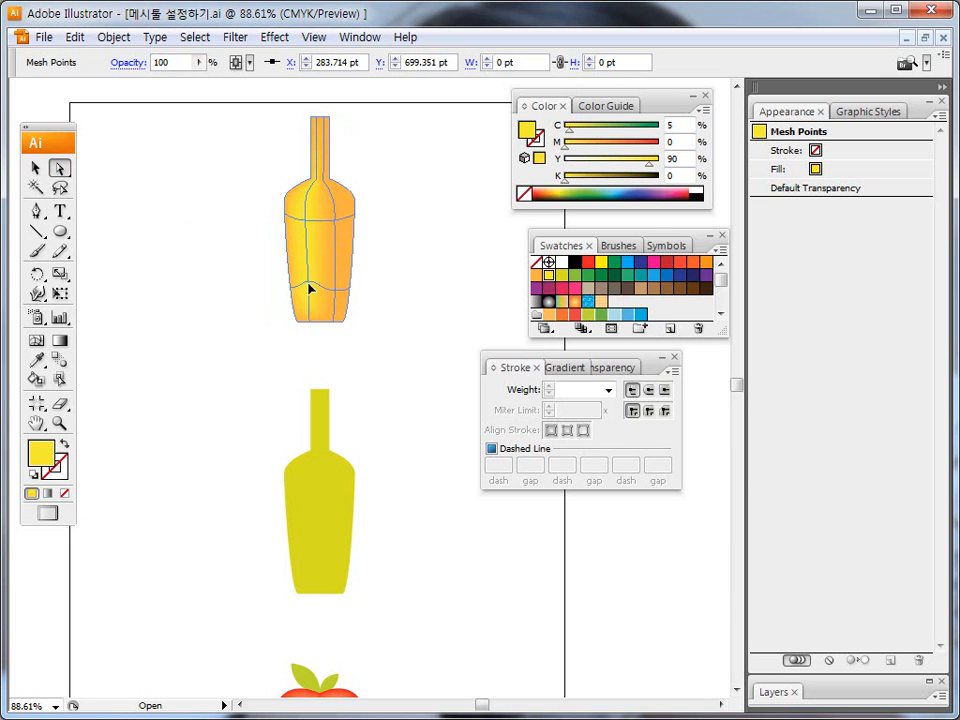
click(310, 292)
drag(309, 287, 307, 267)
drag(307, 267, 311, 300)
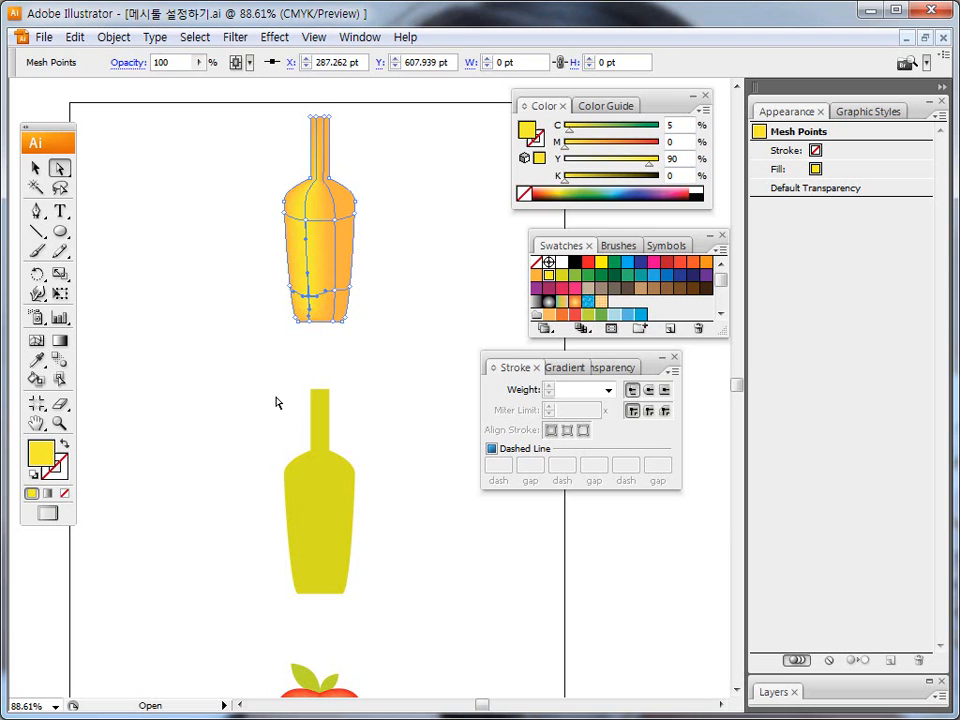
click(266, 437)
Zoom in on the apple, move the Stroke panel clear of it, and select the apple's mesh with the Direct Selection tool.
scroll(316, 540, down, 5)
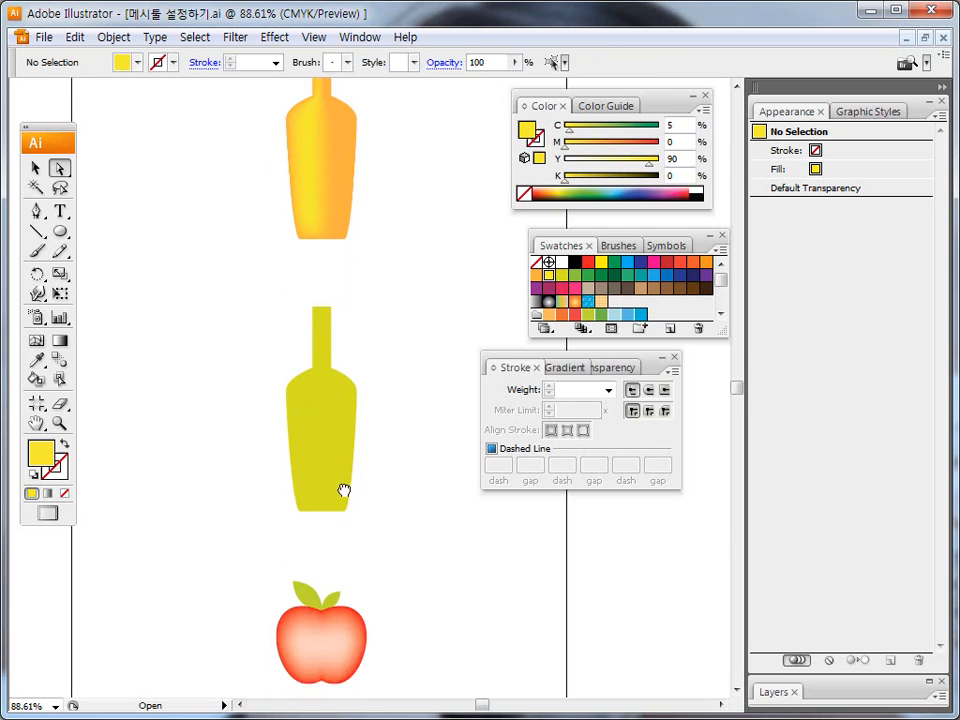
click(307, 471)
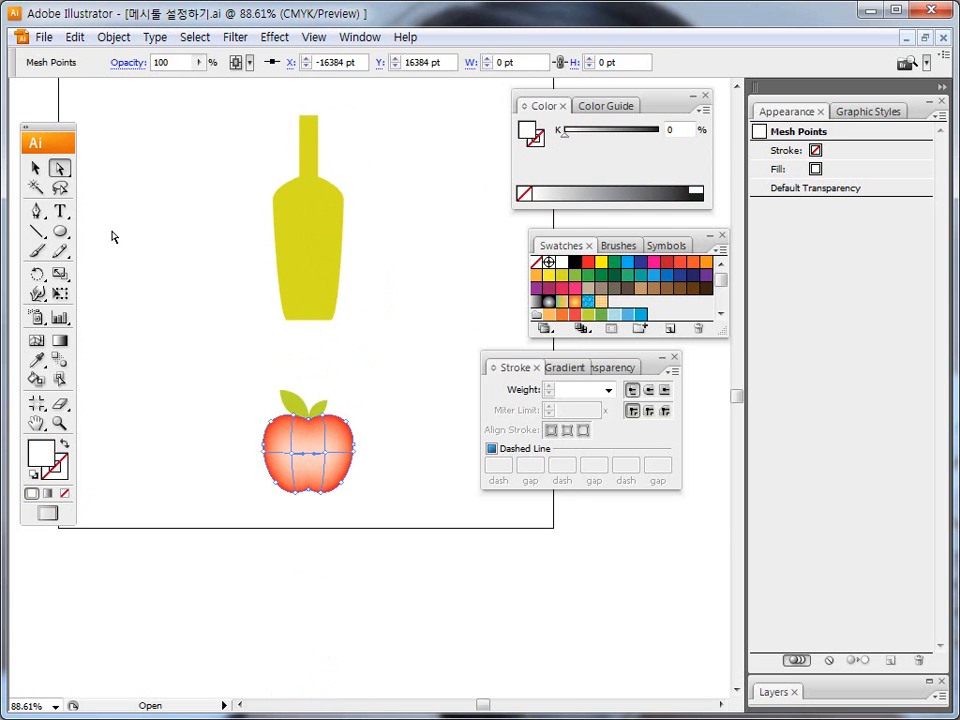
click(132, 319)
click(60, 423)
drag(225, 375, 401, 508)
drag(590, 360, 652, 382)
click(60, 167)
click(230, 438)
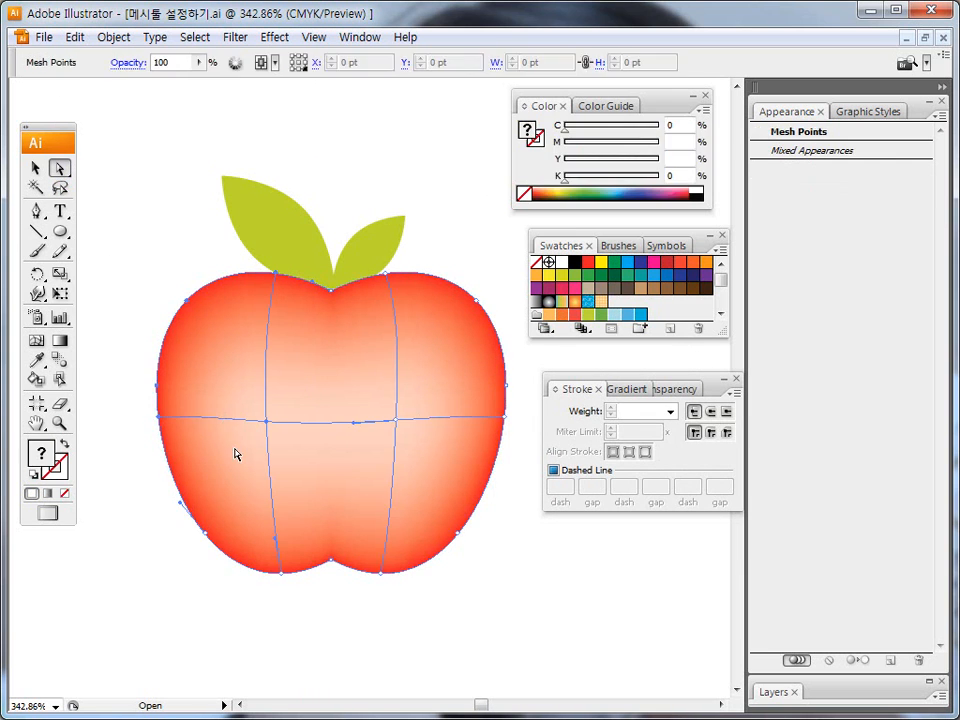
Move the apple's two interior mesh points outward, placing the left one at about X 276, Y 90 pt.
click(266, 421)
drag(266, 421, 228, 376)
click(396, 419)
drag(396, 421, 425, 415)
click(228, 376)
drag(229, 377, 252, 421)
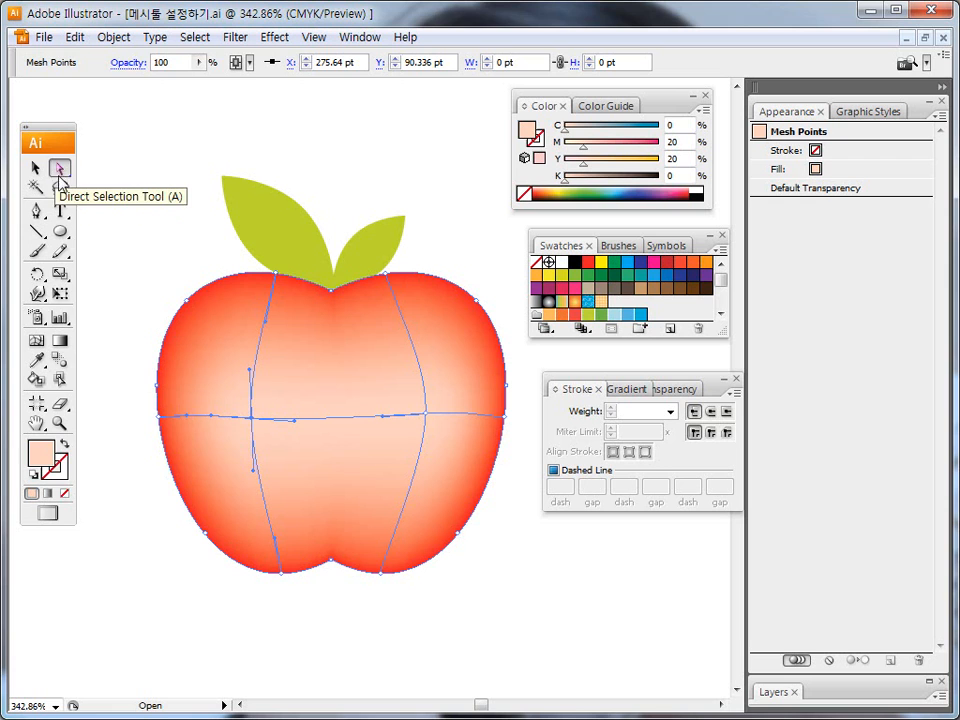
Delete the apple's two interior mesh points with the Mesh tool.
click(37, 340)
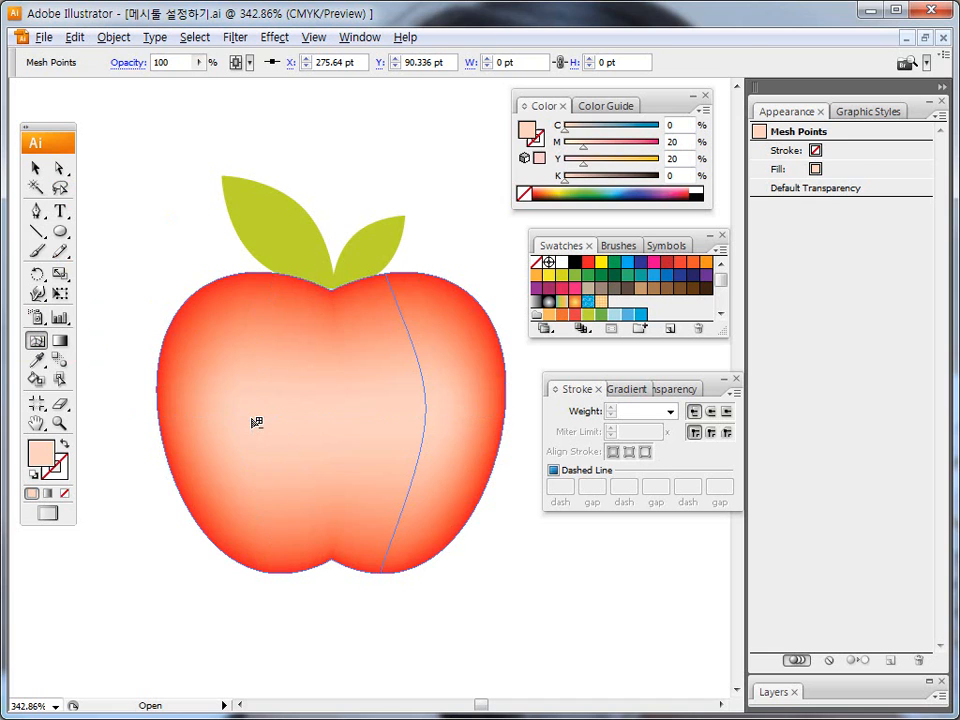
alt+click(255, 422)
alt+click(428, 445)
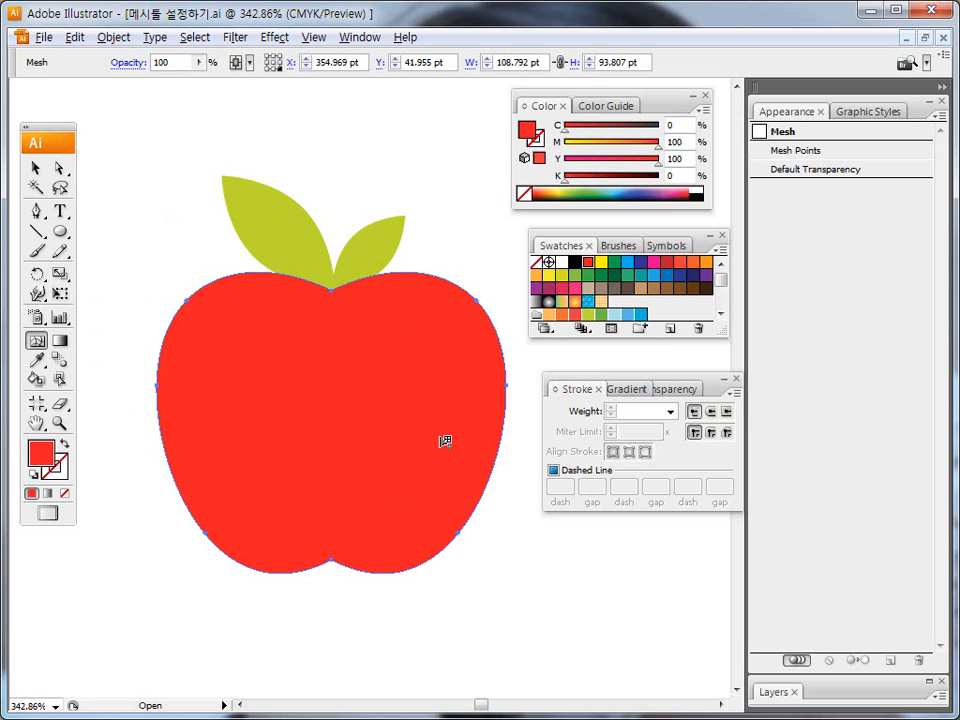
Add mesh points at the left and right of the apple's middle, then at its lower center, upper left and far right.
click(233, 396)
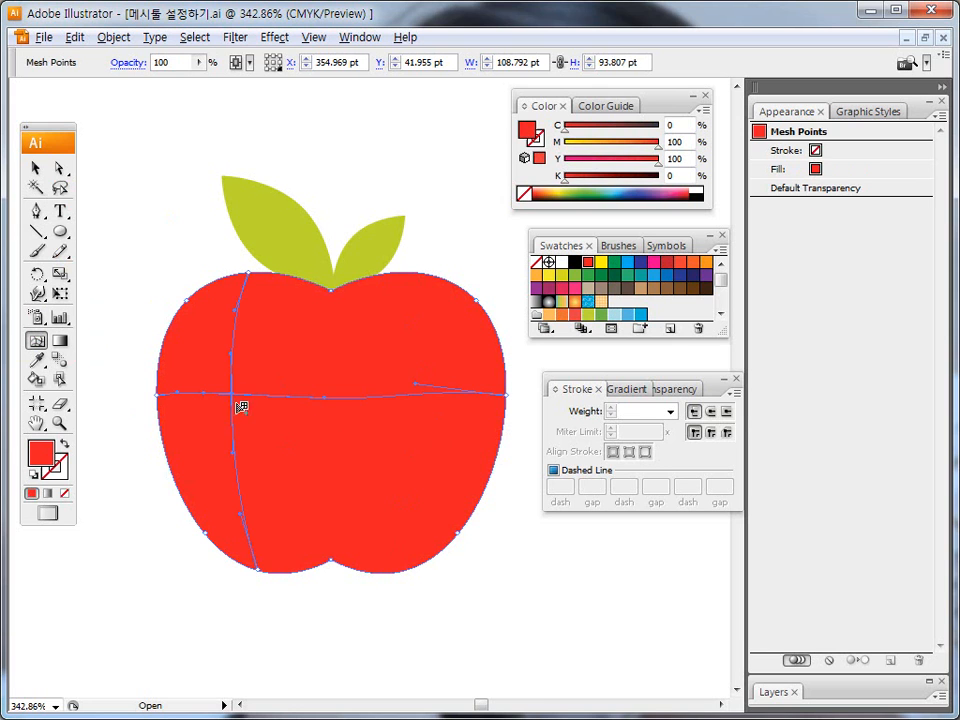
click(431, 395)
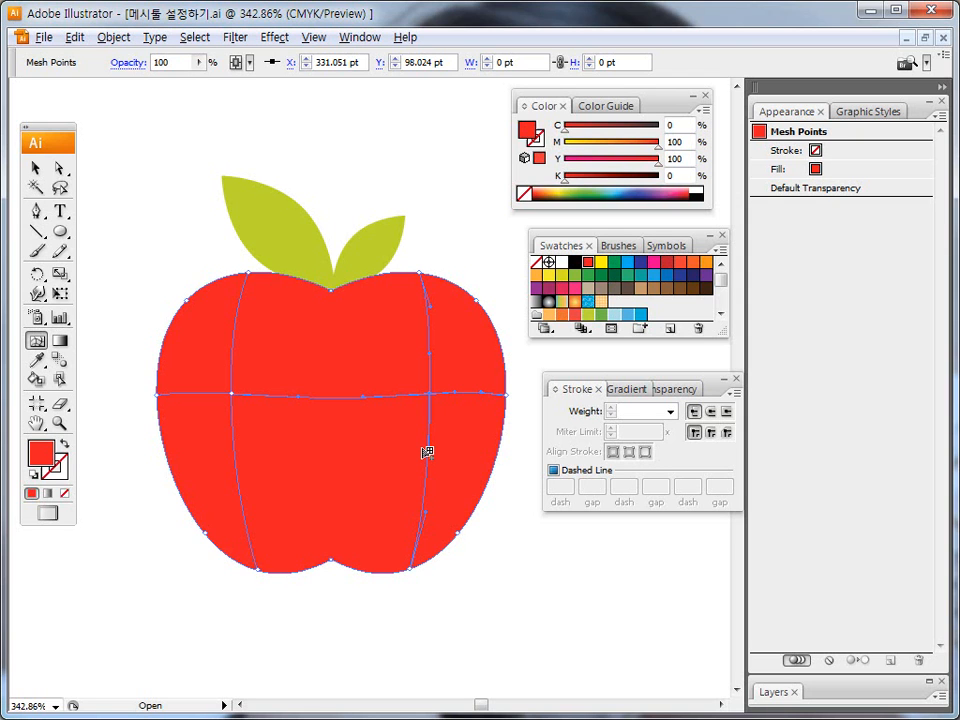
click(345, 489)
click(283, 342)
click(463, 369)
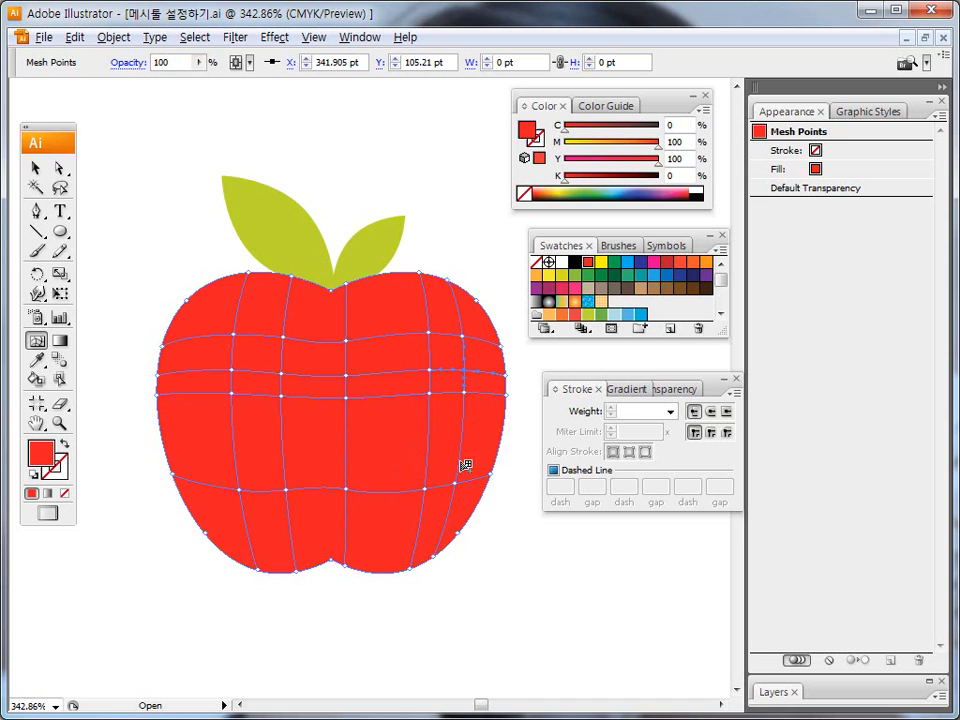
Delete all the apple's mesh lines except the outer left and right verticals, and add a mesh point just below the apple's center.
alt+click(465, 370)
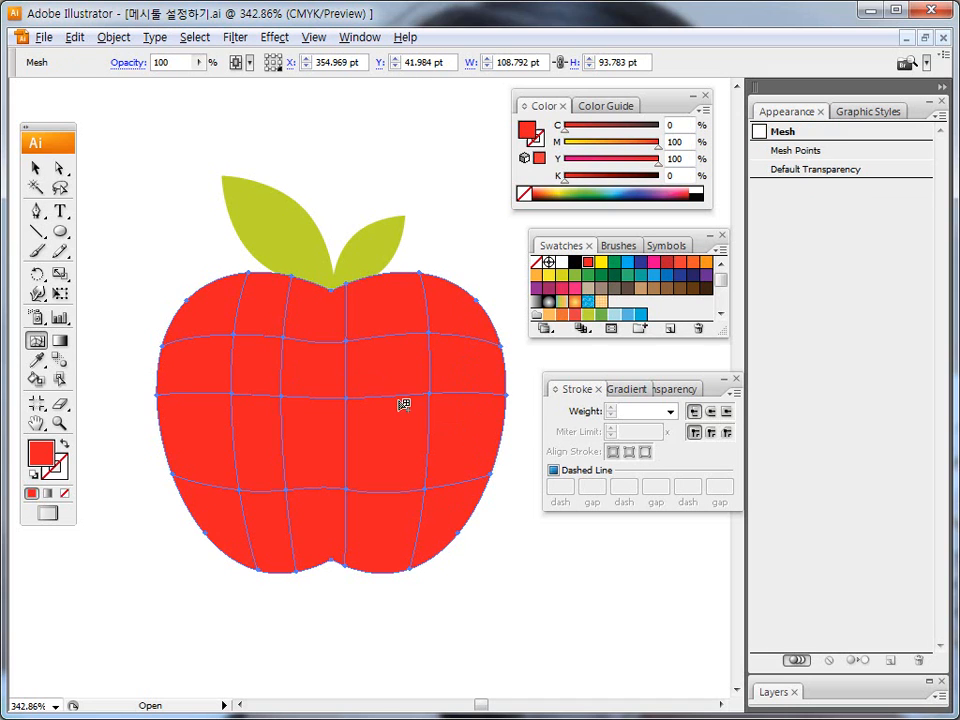
alt+click(285, 397)
alt+click(347, 341)
alt+click(339, 493)
click(318, 435)
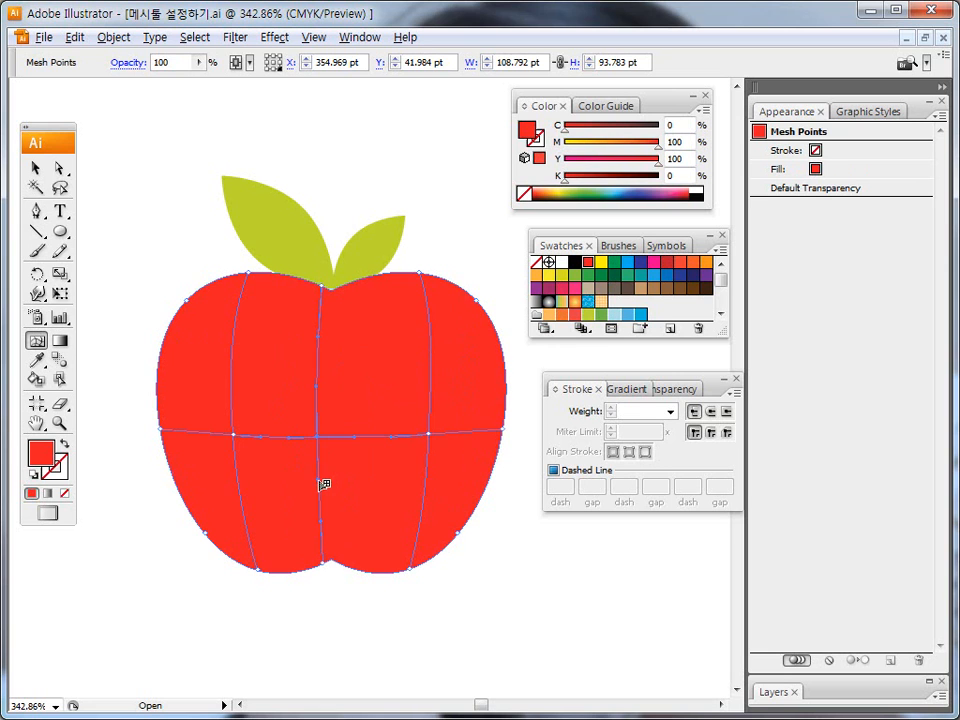